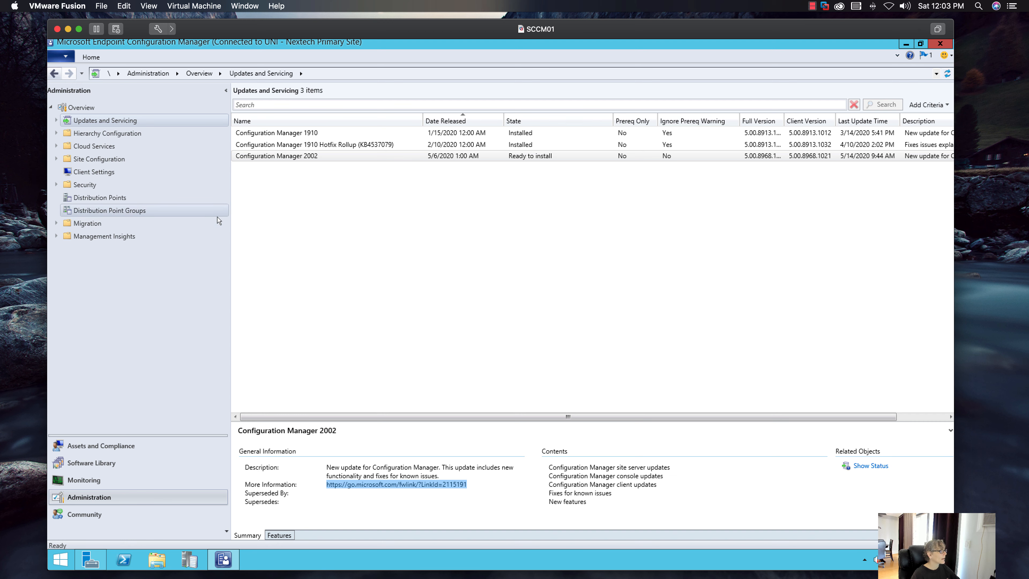
- Run the prerequisite check on the Configuration Manager 2002 update and keep that update selected
click(329, 157)
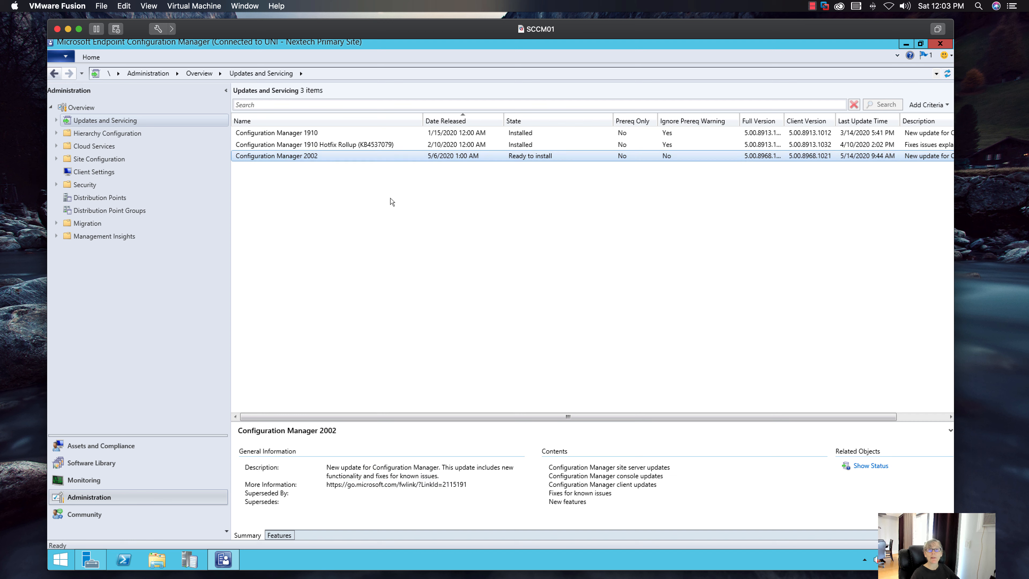
right_click(322, 160)
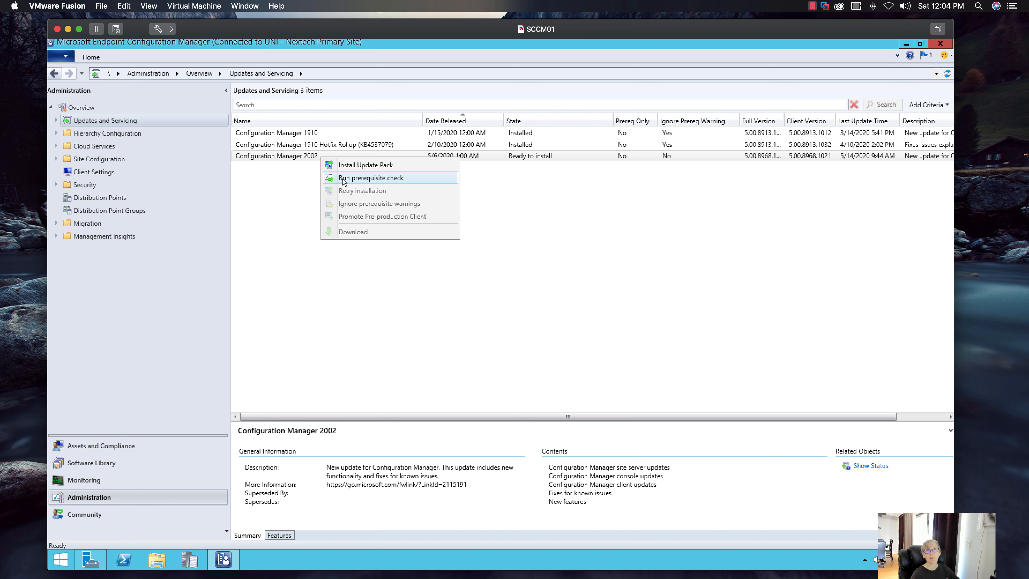
click(344, 178)
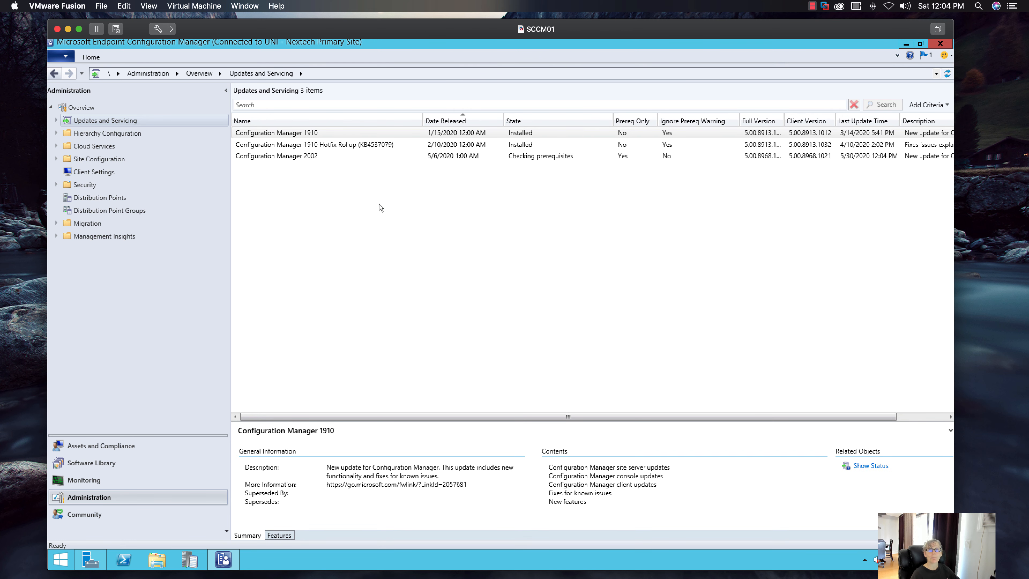
click(308, 156)
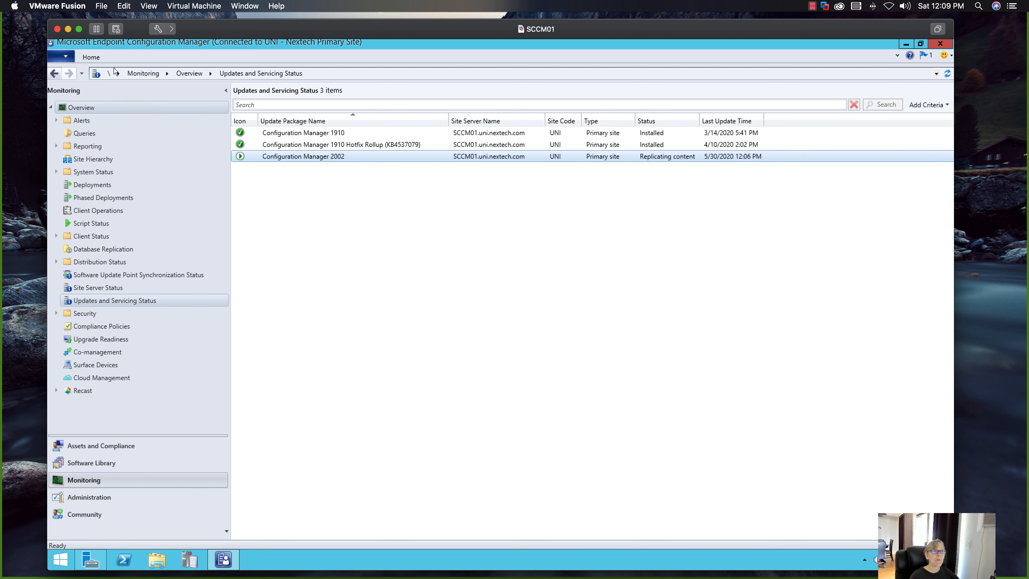
- Show the installation status of the Configuration Manager 2002 package and view the details of its Replication stage
click(91, 57)
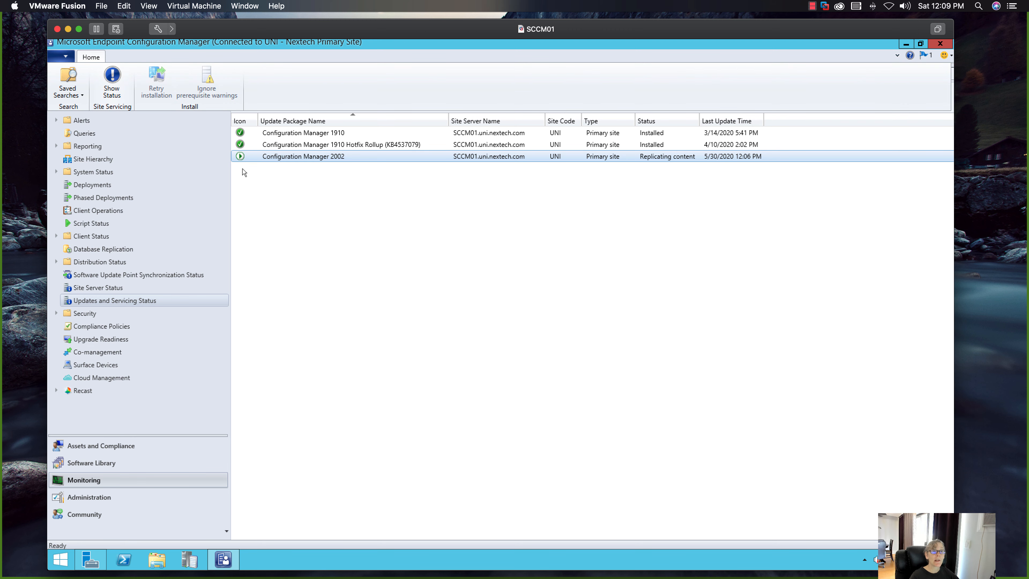
right_click(264, 160)
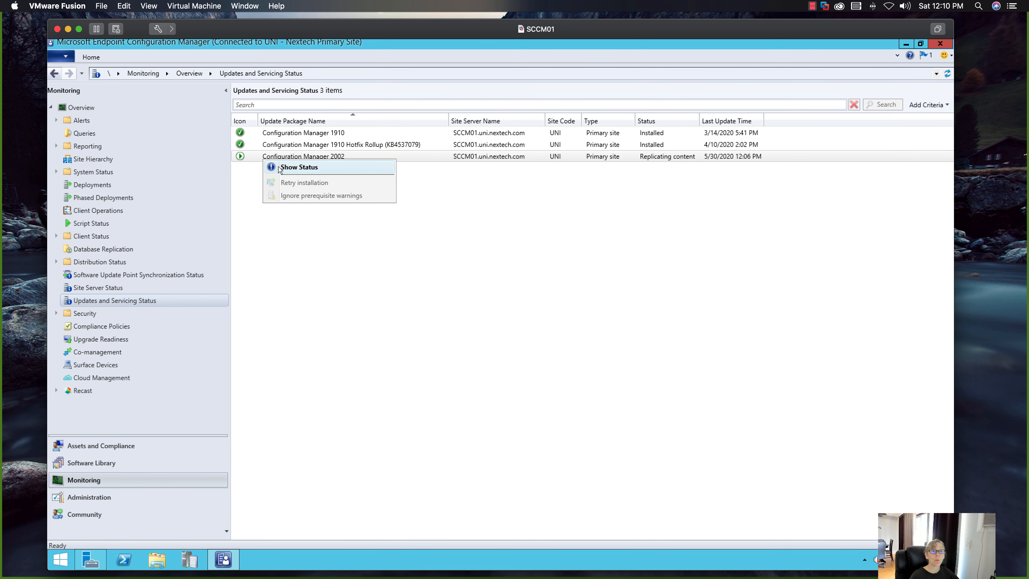
click(283, 169)
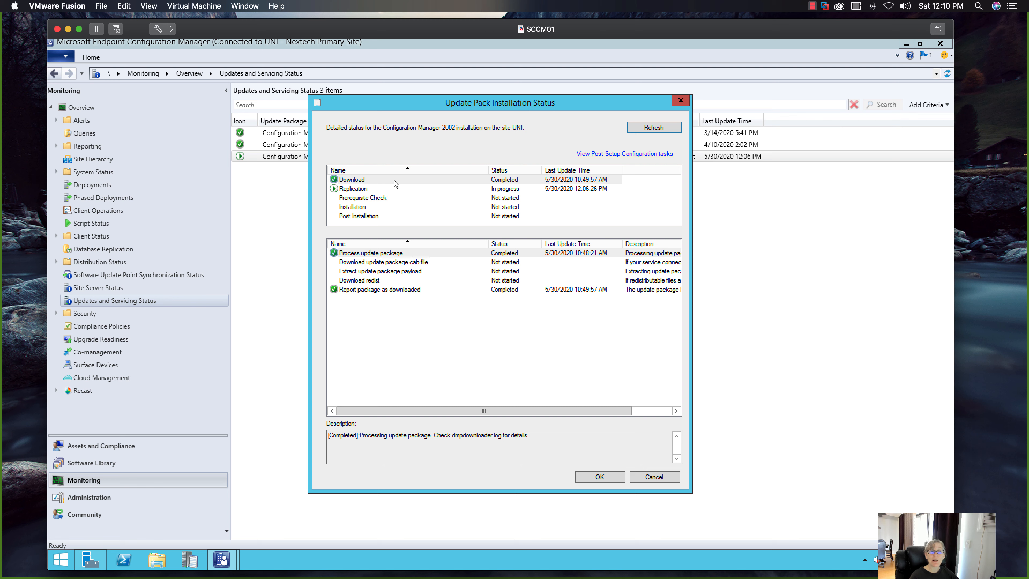
click(446, 189)
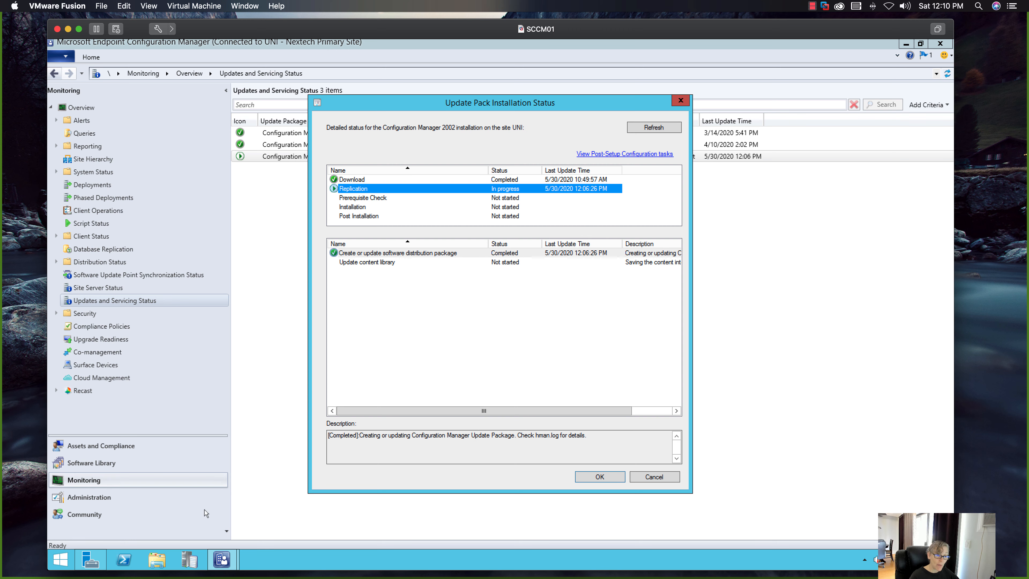
- Launch the Configuration Manager Trace Log Tool and open ConfigMgrPrereq.log from Local Disk (C:)
click(188, 560)
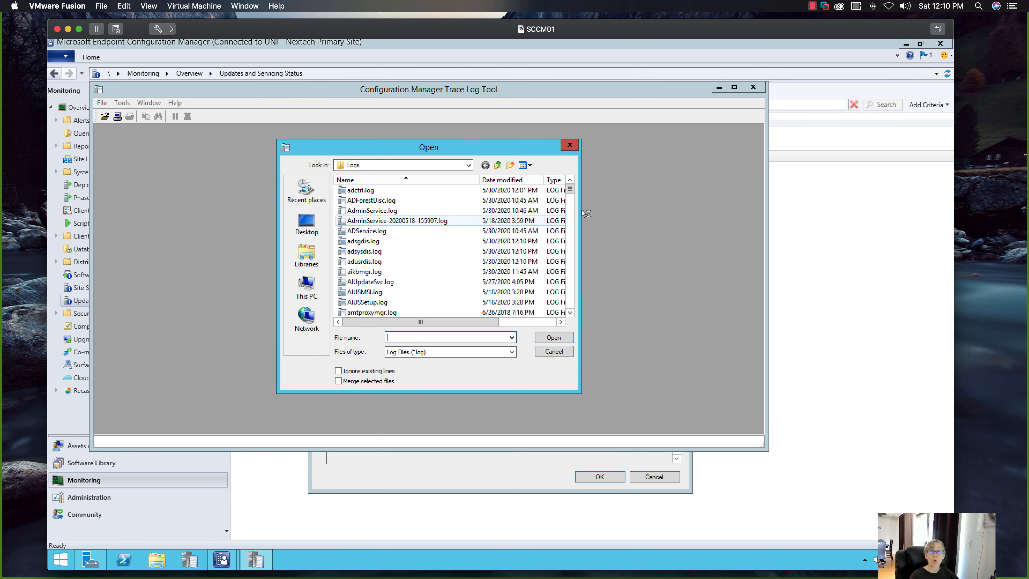
scroll(570, 191, down, 8)
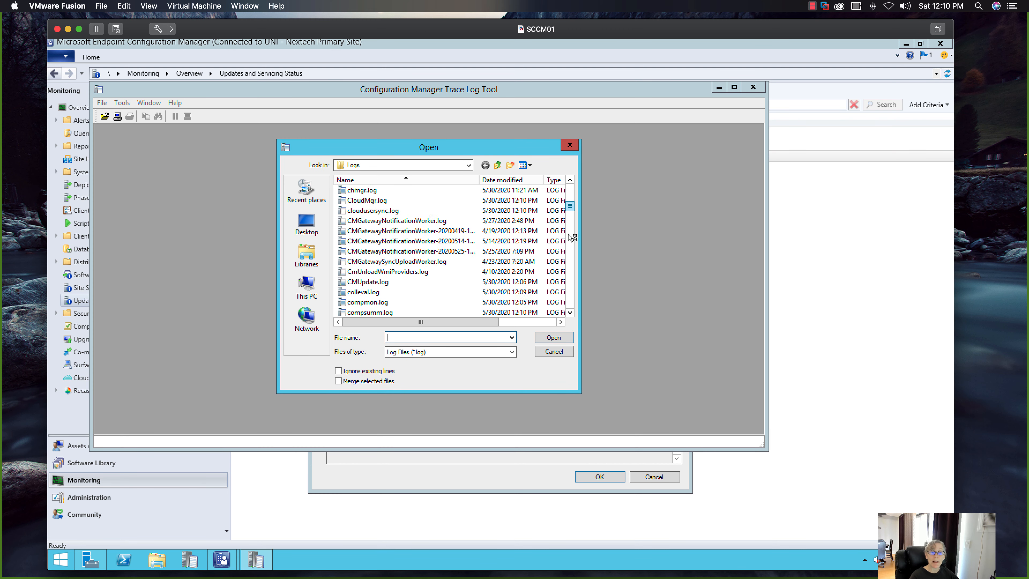
click(469, 166)
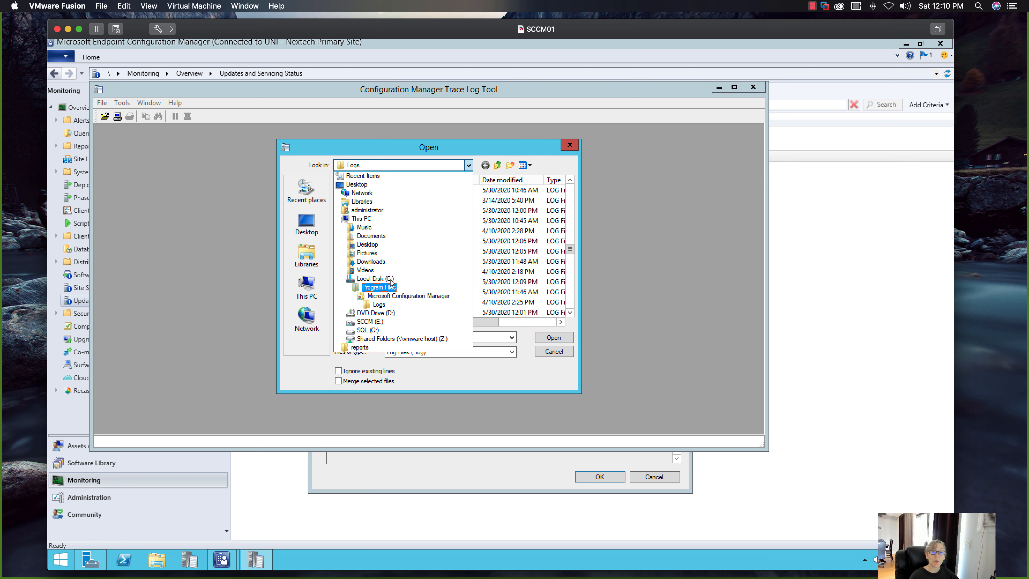
click(434, 279)
scroll(423, 288, down, 4)
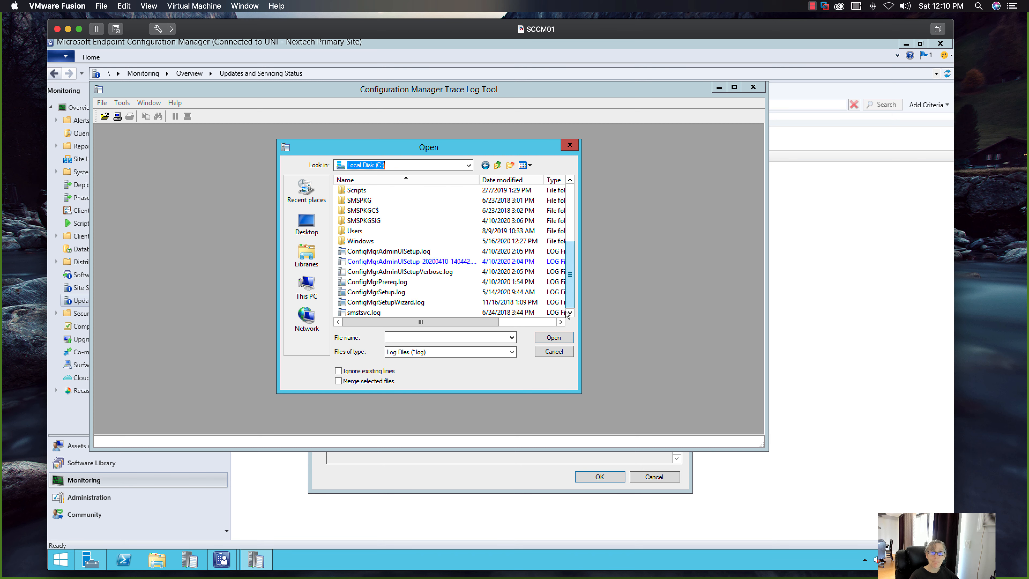
click(417, 284)
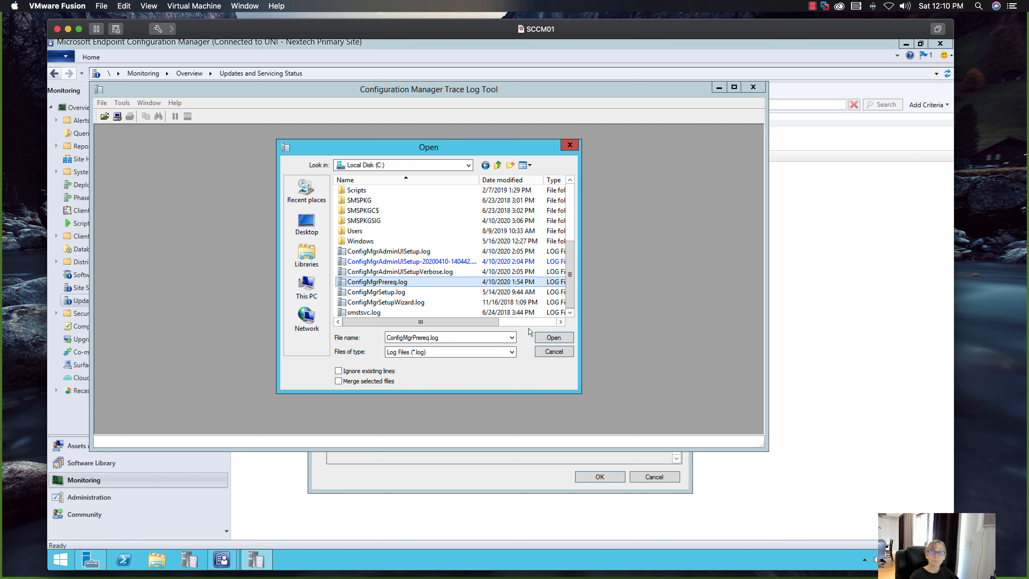
click(541, 336)
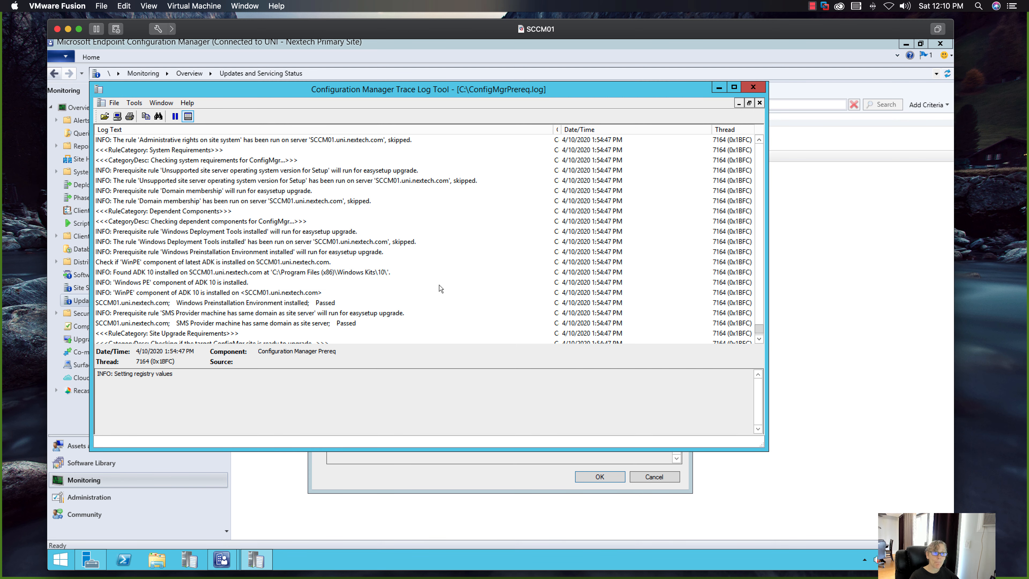
- Examine the prerequisite rule entries in ConfigMgrPrereq.log and close the log tool
scroll(441, 289, up, 10)
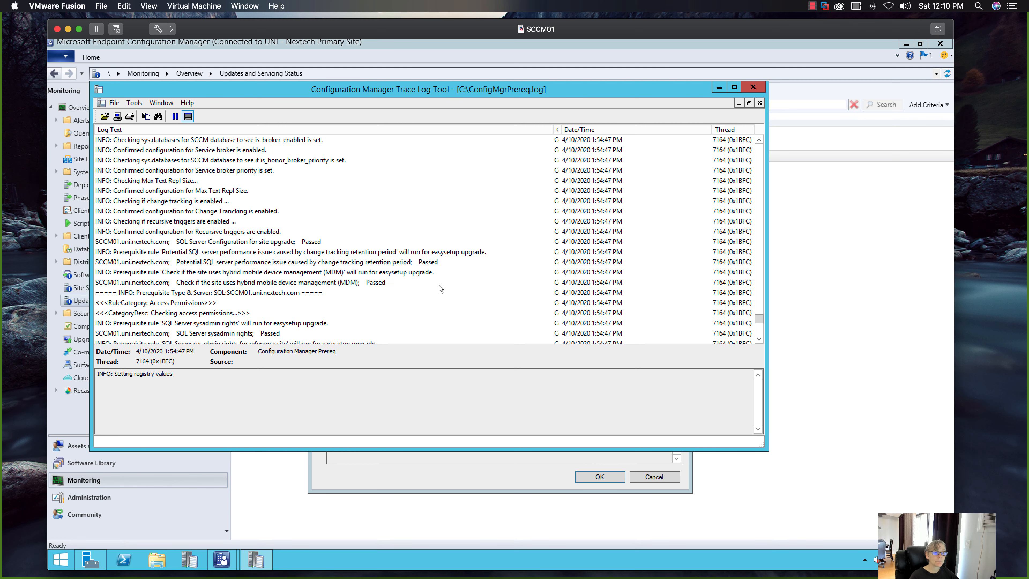
scroll(441, 289, up, 7)
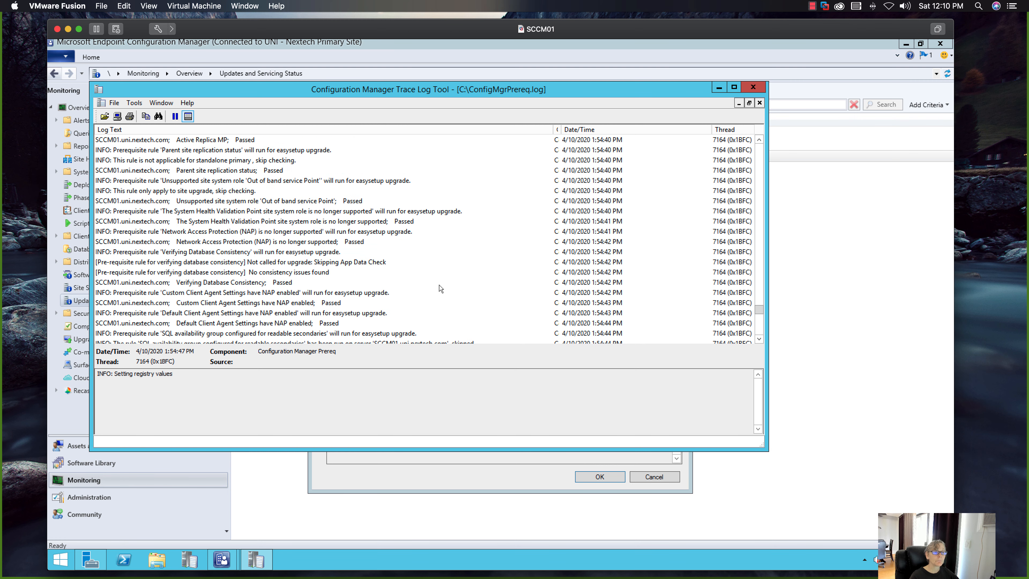
scroll(441, 288, down, 5)
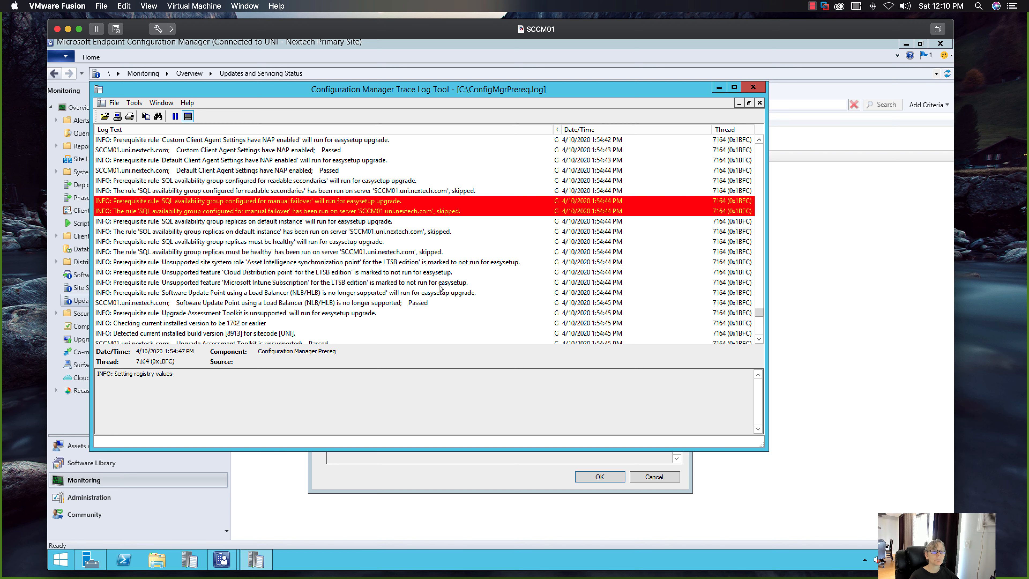
scroll(441, 289, up, 10)
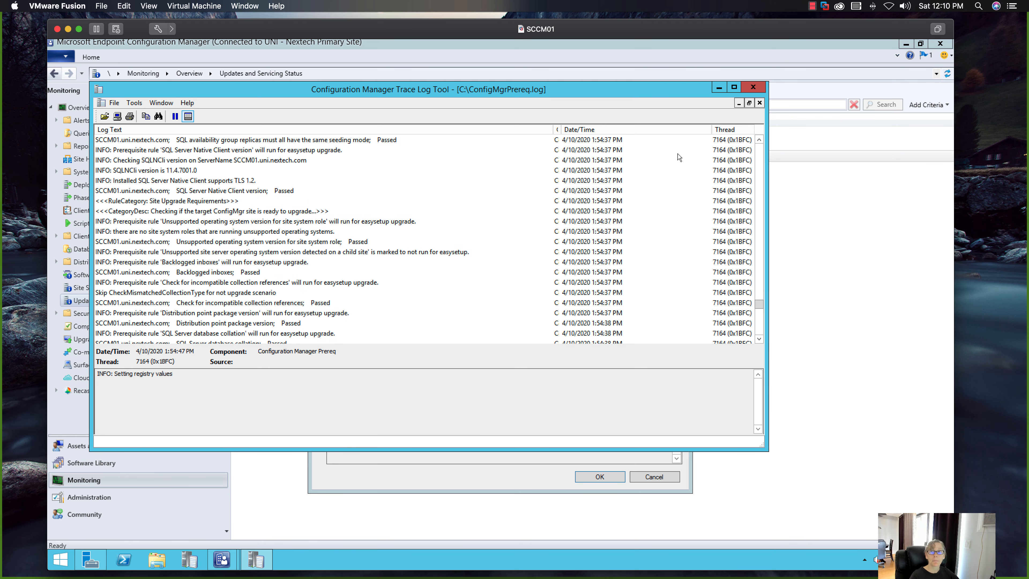
click(750, 89)
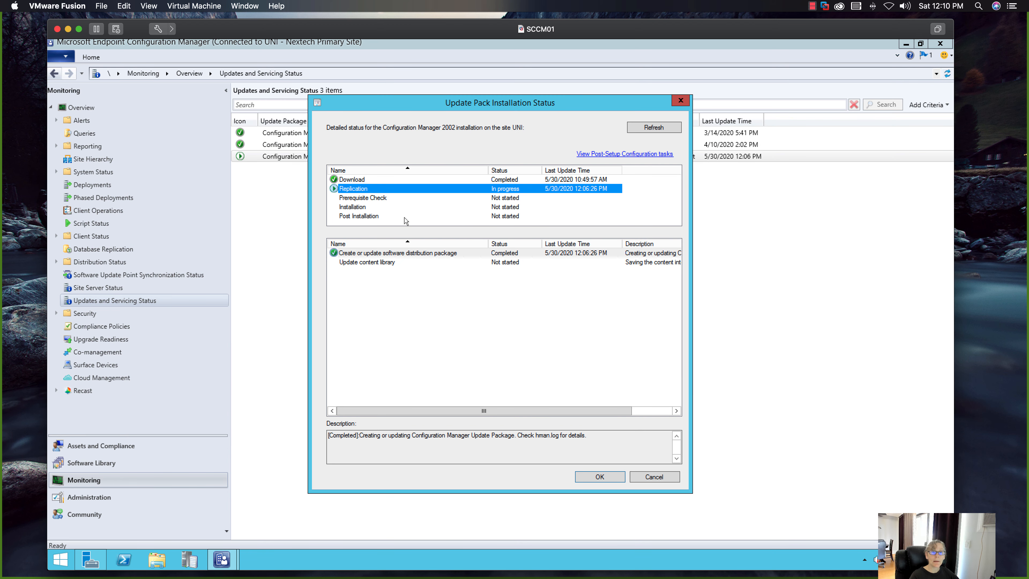
- Relaunch the Configuration Manager Trace Log Tool and open ConfigMgrAdminUISetup.log from Local Disk (C:)
click(189, 560)
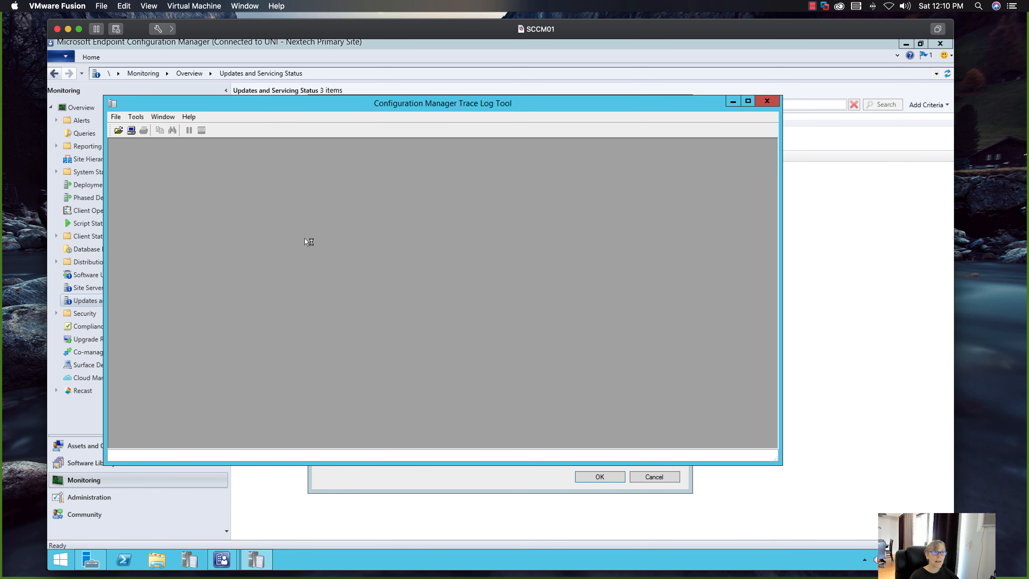
click(118, 130)
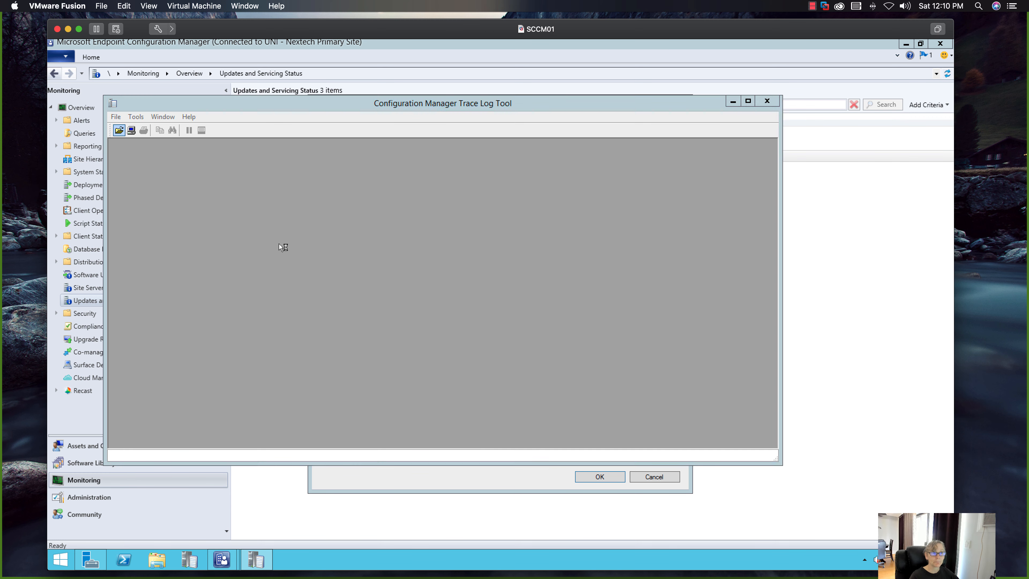
scroll(506, 300, down, 4)
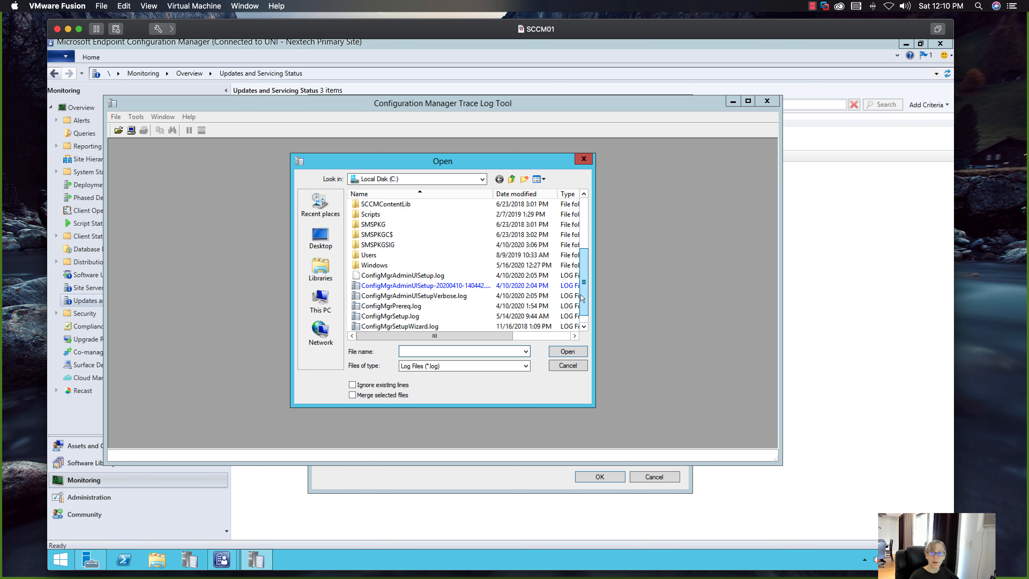
click(504, 265)
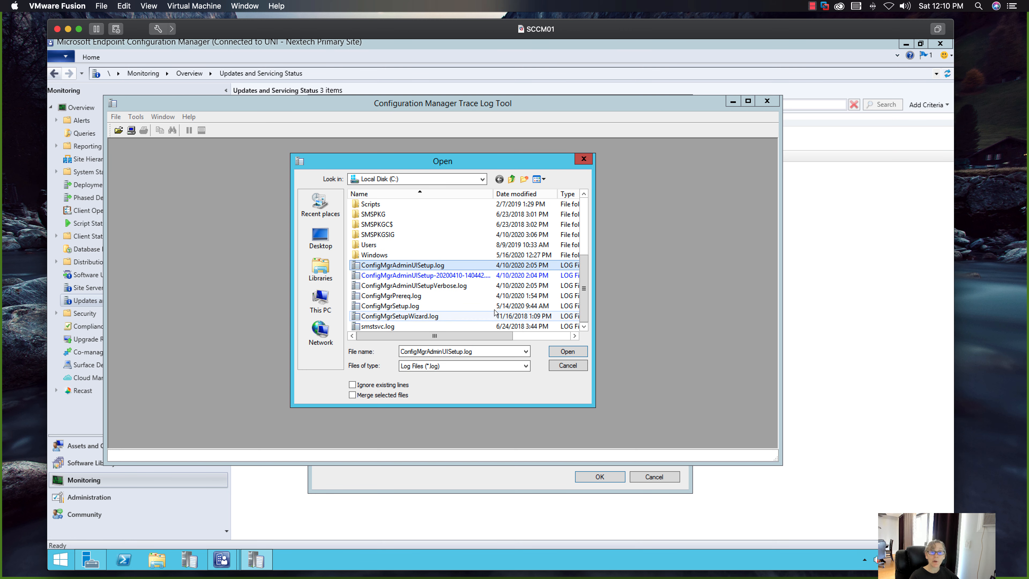
click(563, 351)
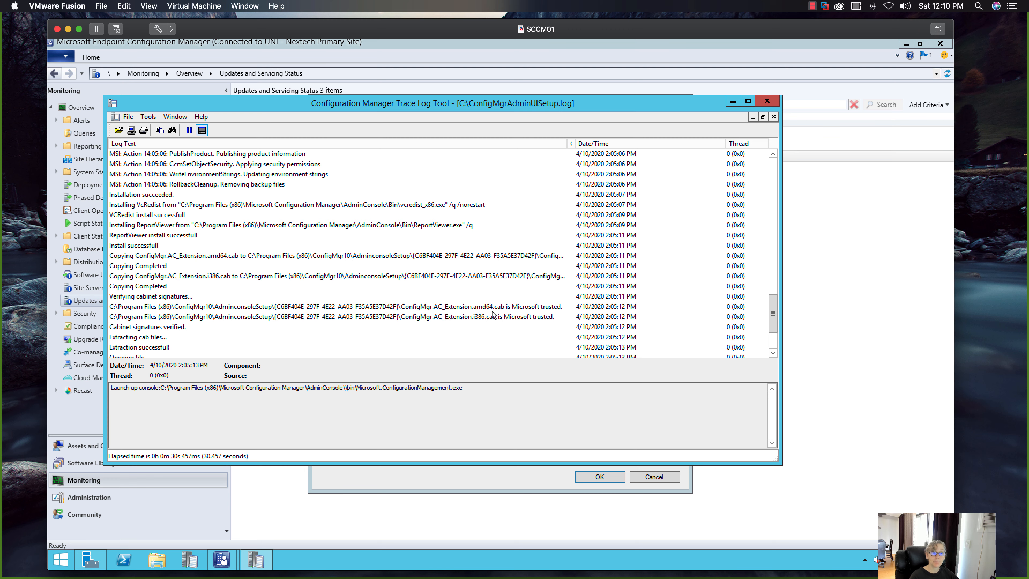
- Examine the console installation entries in ConfigMgrAdminUISetup.log and close the log tool
scroll(493, 300, up, 3)
scroll(492, 294, down, 5)
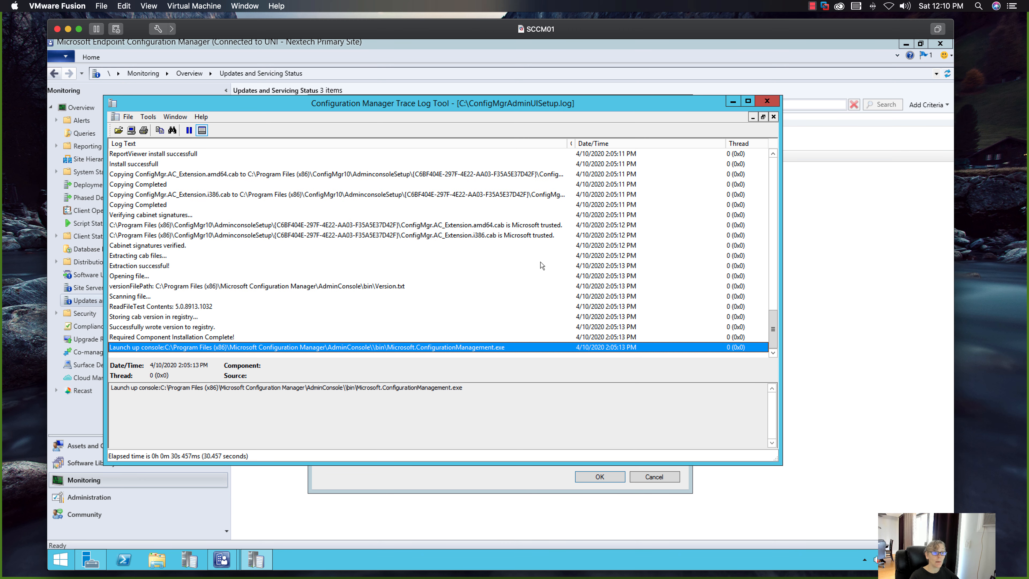
click(767, 101)
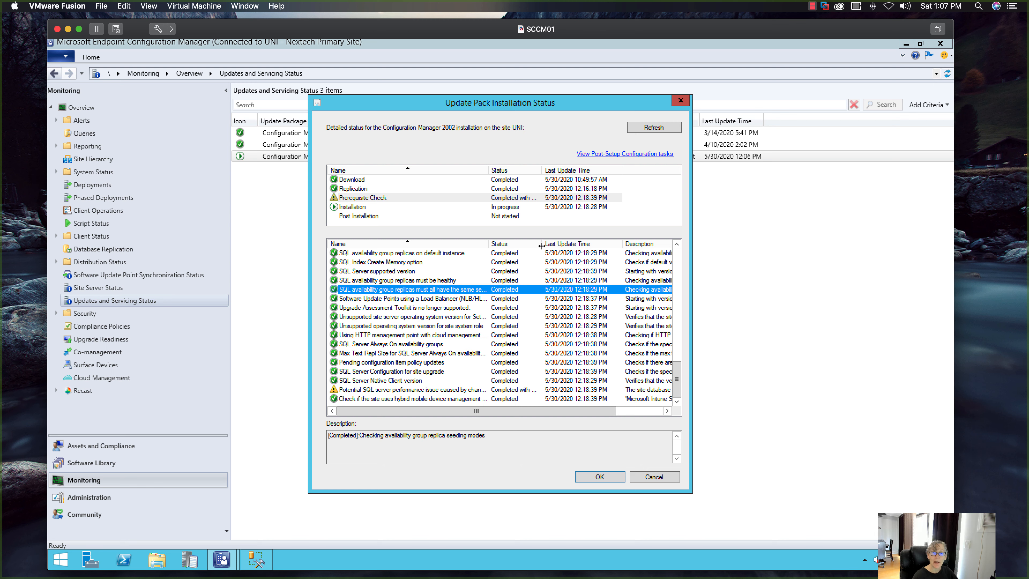
- Widen the Status and Name columns of the prerequisite check details to read them in full, and close the installation status dialog
drag(563, 248, 588, 246)
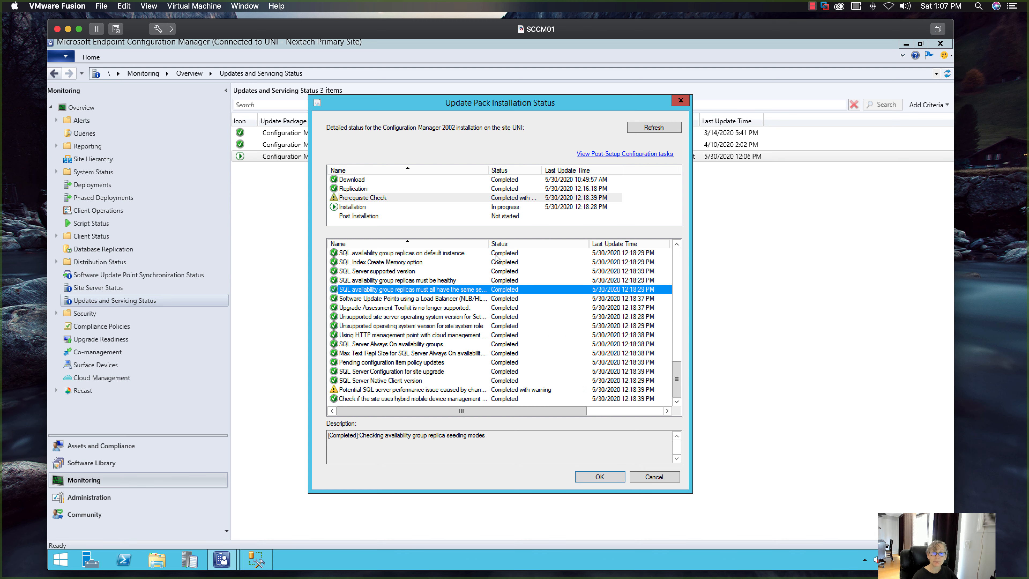
drag(487, 244, 542, 246)
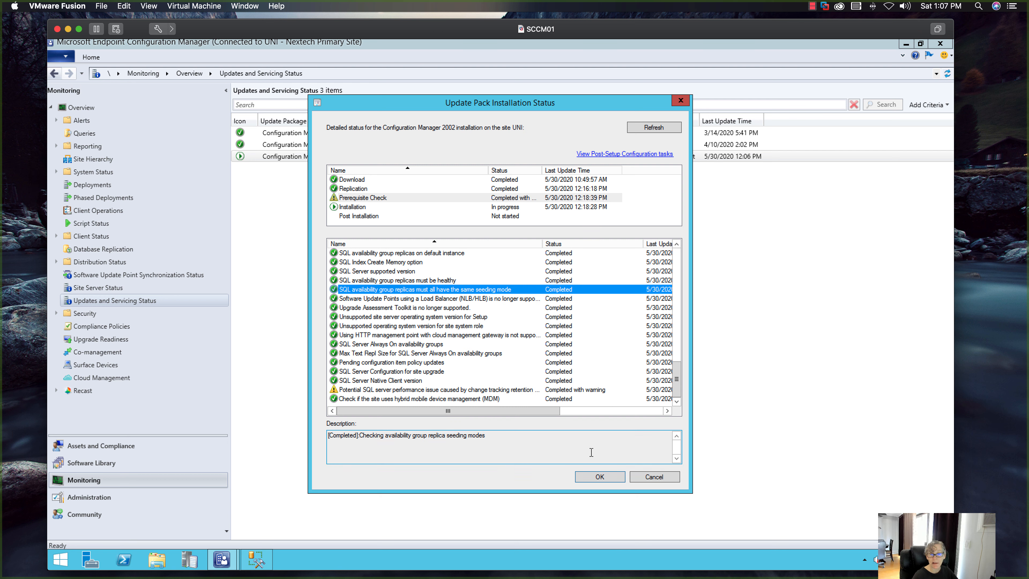
click(600, 476)
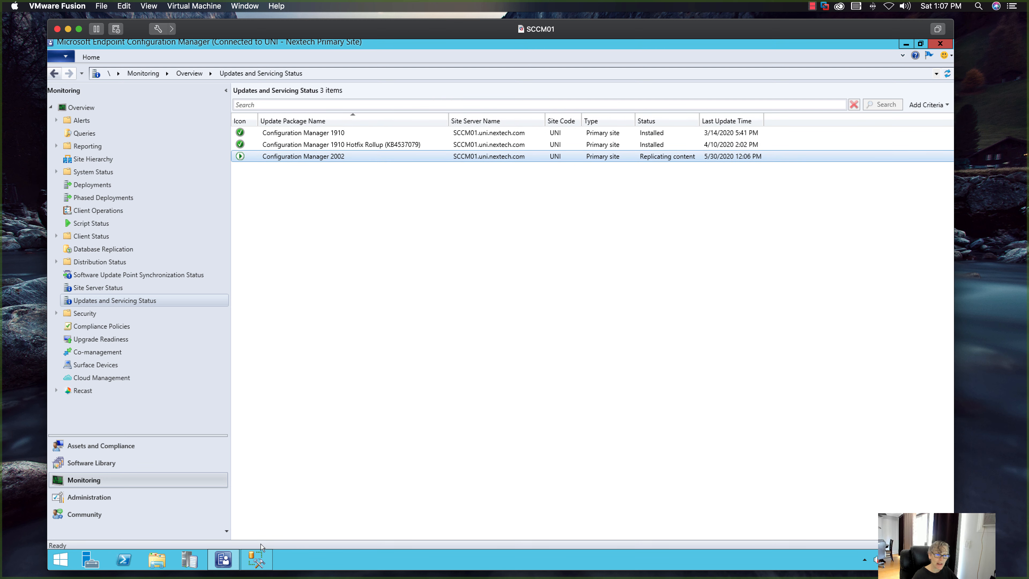
- Switch to SQL Server Management Studio and open a blank Notepad window over it using the run command notepad
click(257, 559)
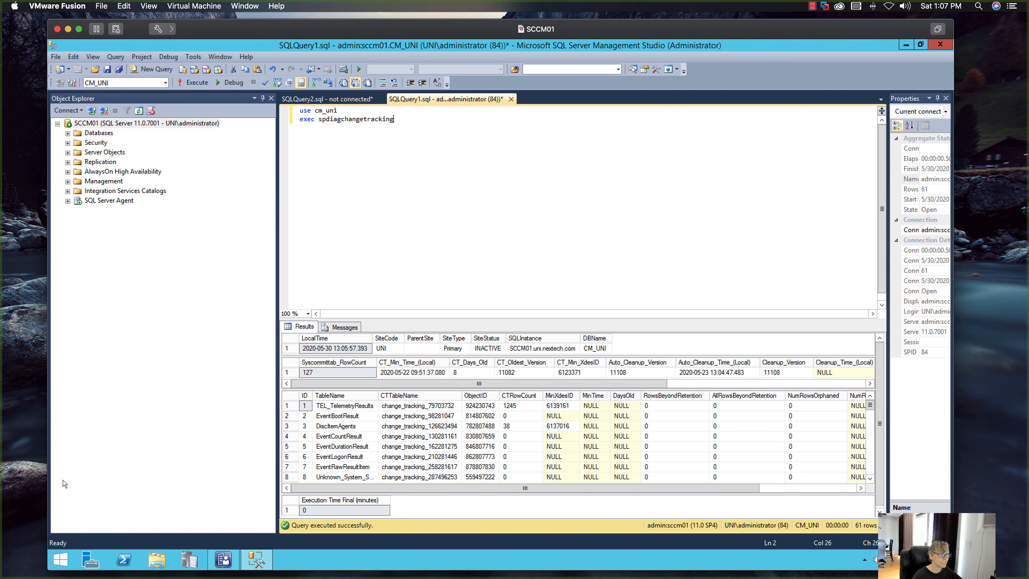
click(58, 563)
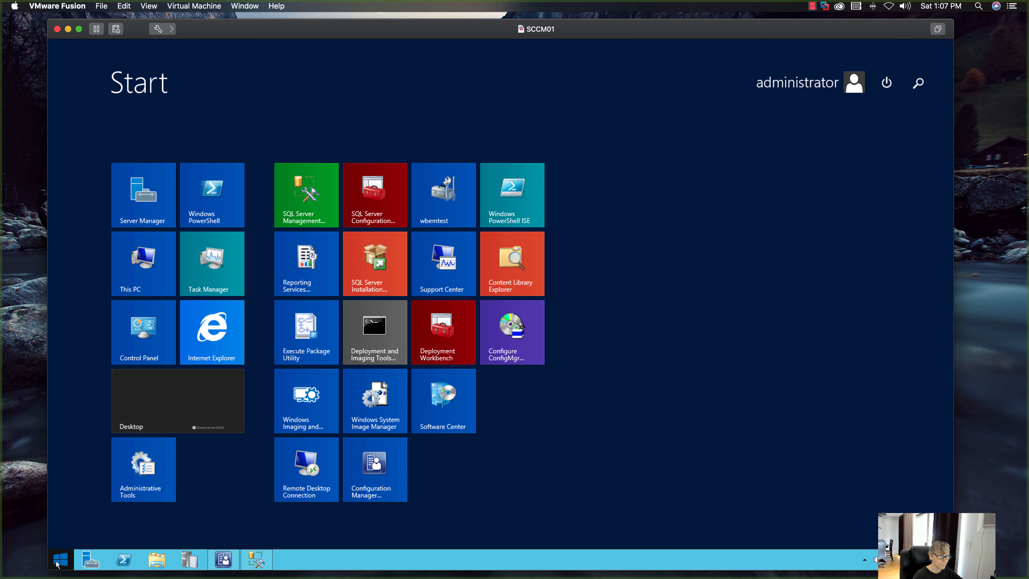
right_click(57, 564)
click(71, 527)
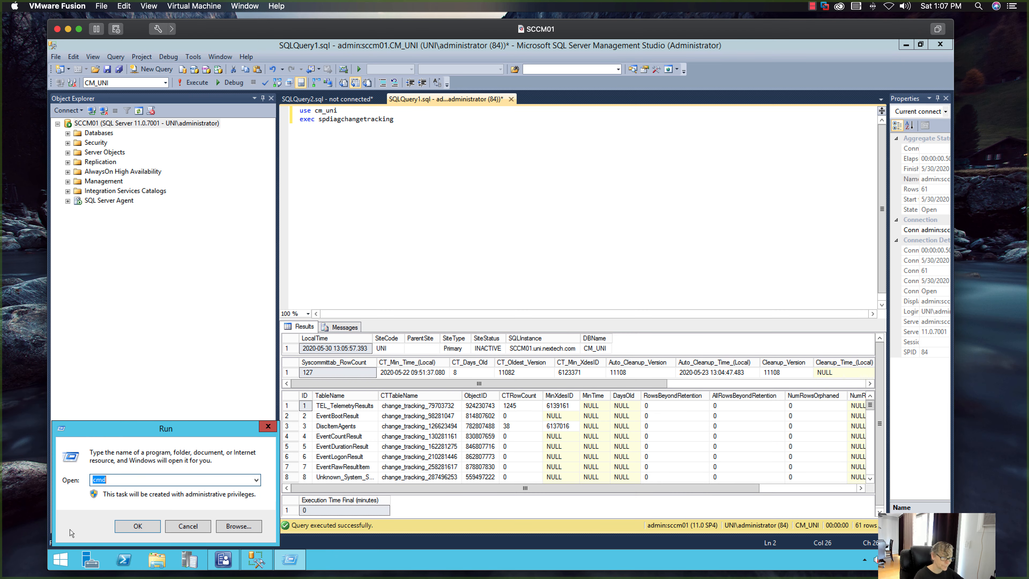
text(note)
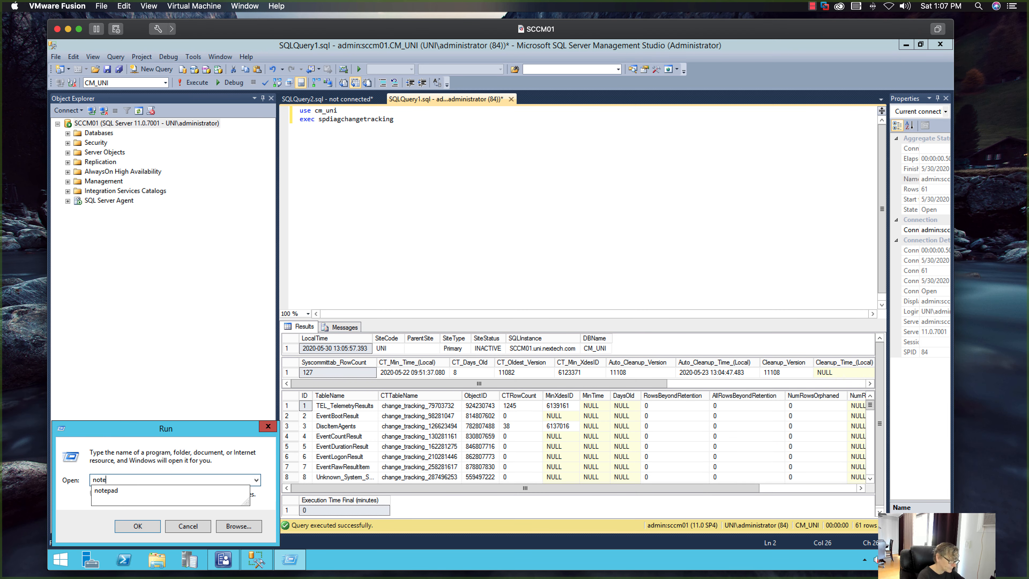
text(pad)
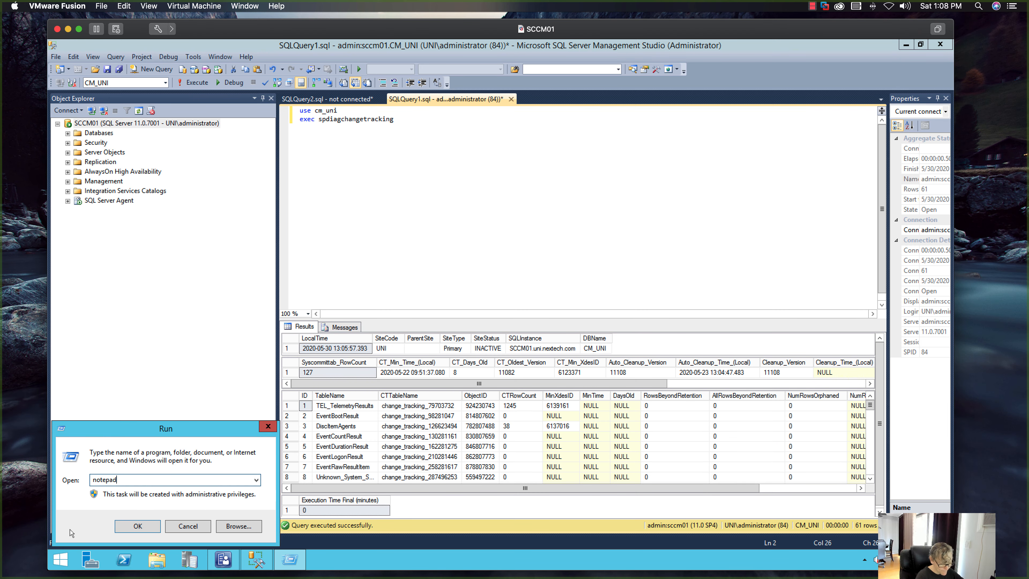
key(Return)
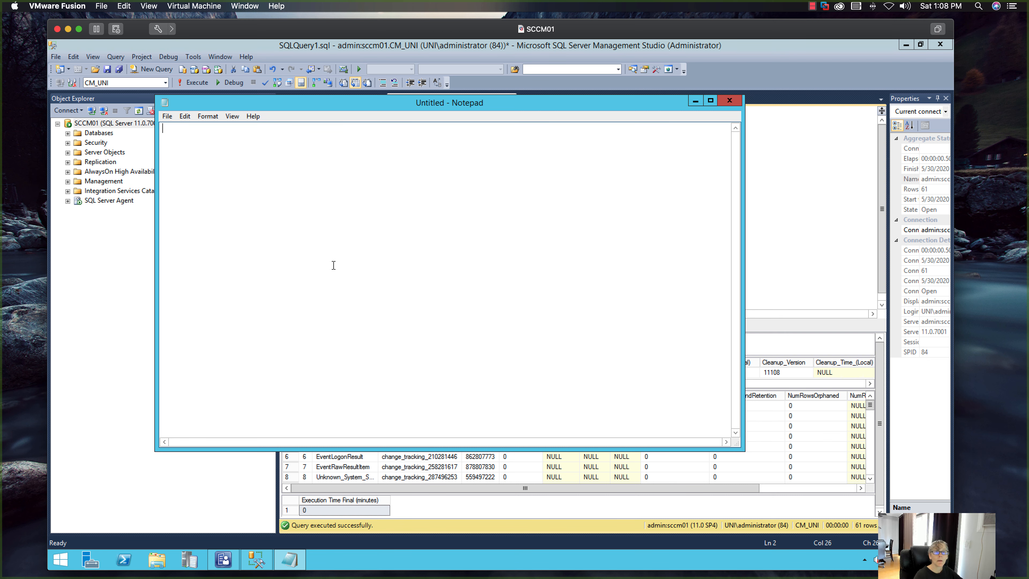
- Copy the use cm_uni and exec spdiagchangetracking query from the SQL editor into the blank Notepad document, and minimize Notepad
drag(363, 108, 487, 144)
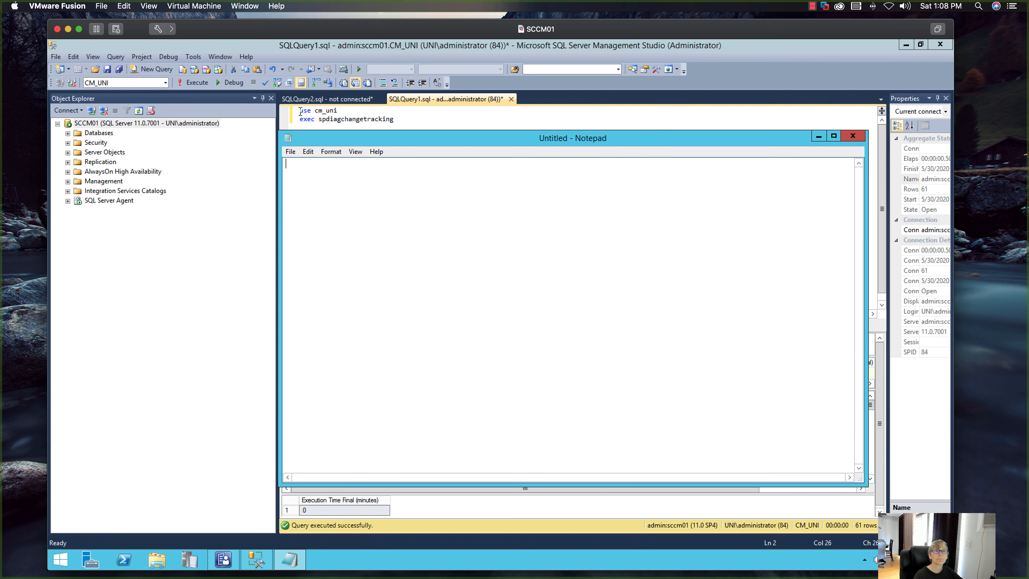
drag(300, 111, 391, 121)
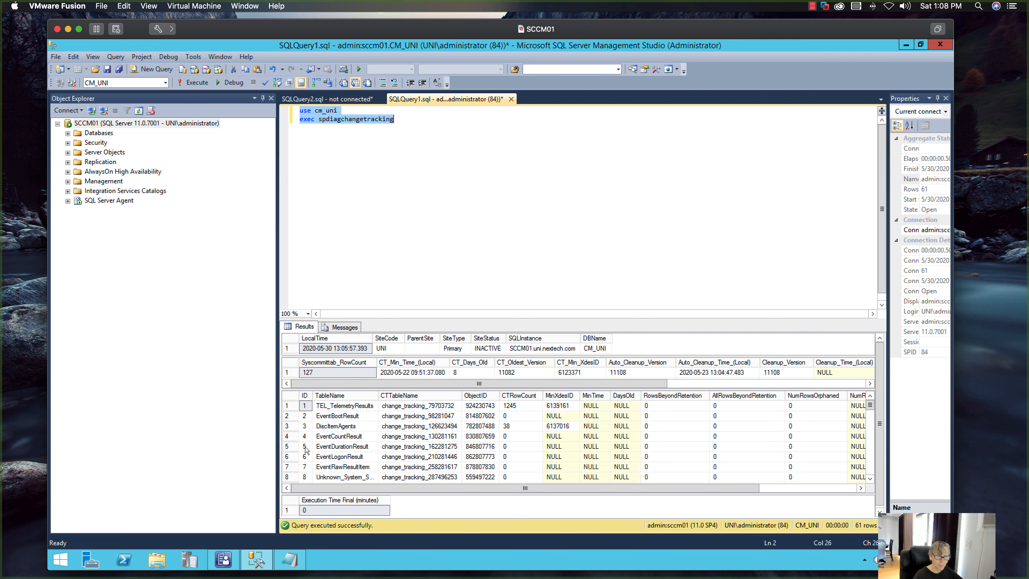
click(290, 559)
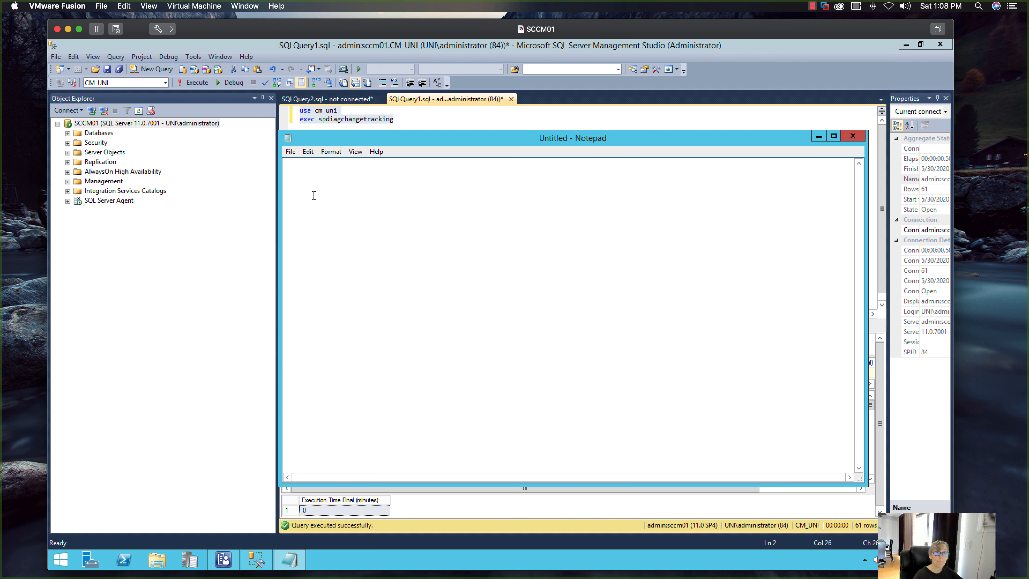
right_click(320, 216)
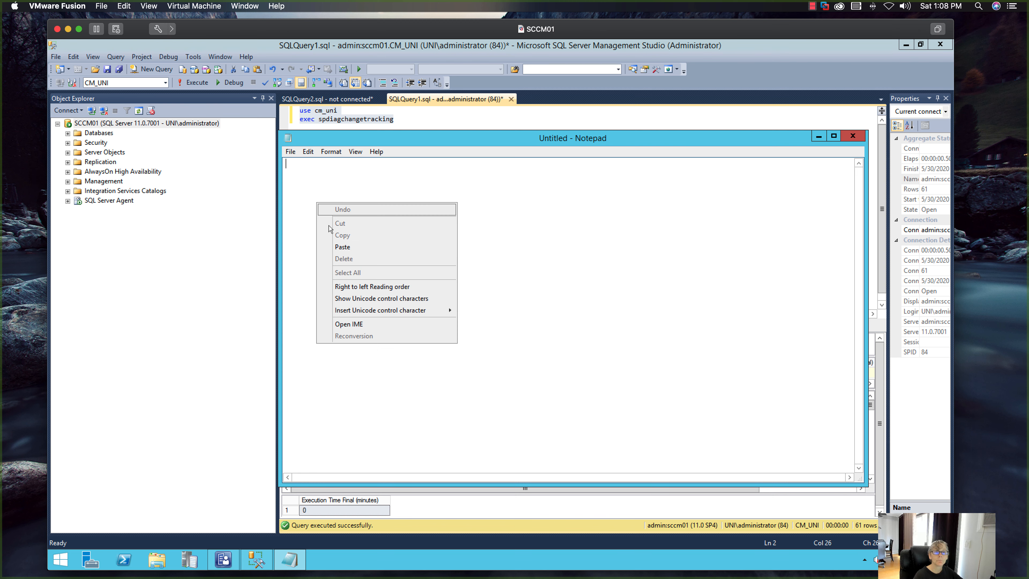
click(332, 246)
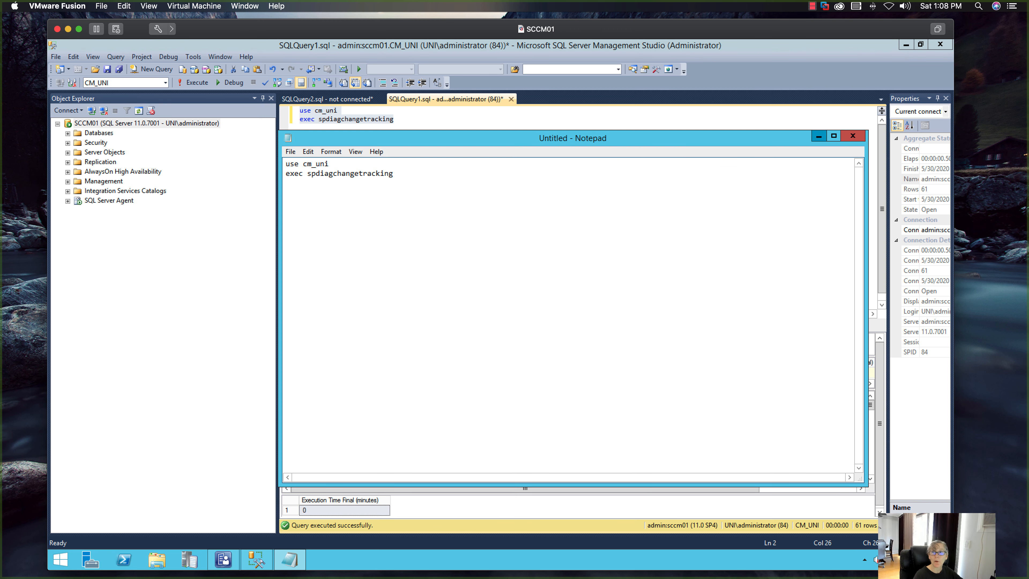
click(818, 136)
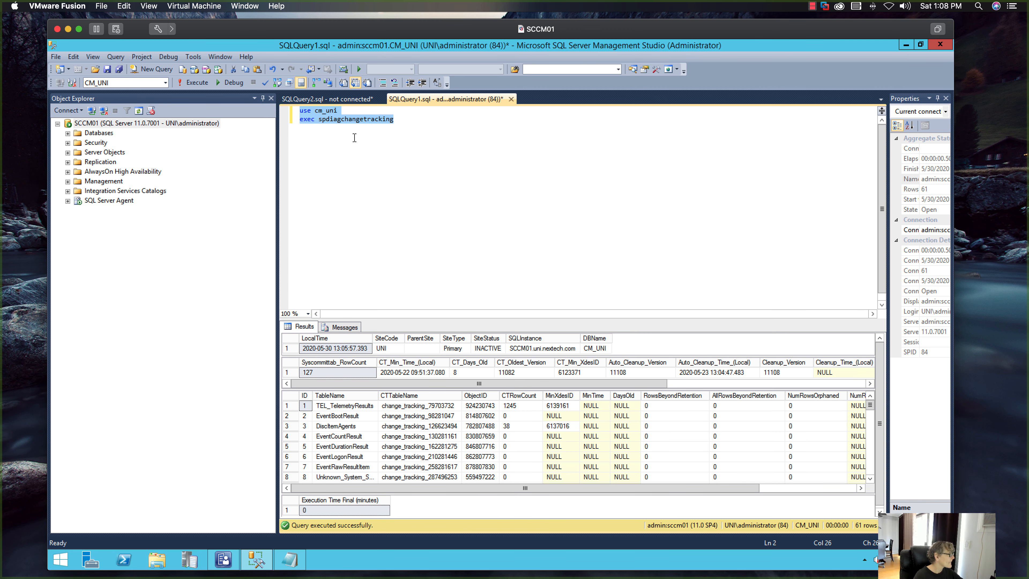
click(393, 120)
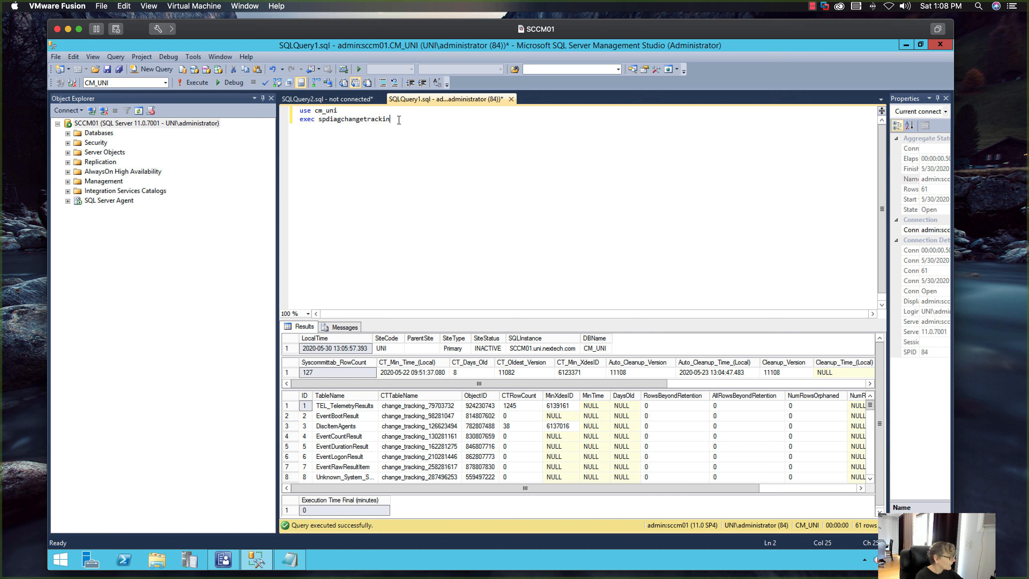
key(BackSpace)
key(BackSpace)
key(BackSpace)
key(BackSpace)
key(BackSpace)
key(BackSpace)
key(BackSpace)
key(BackSpace)
key(BackSpace)
key(BackSpace)
key(BackSpace)
key(BackSpace)
key(BackSpace)
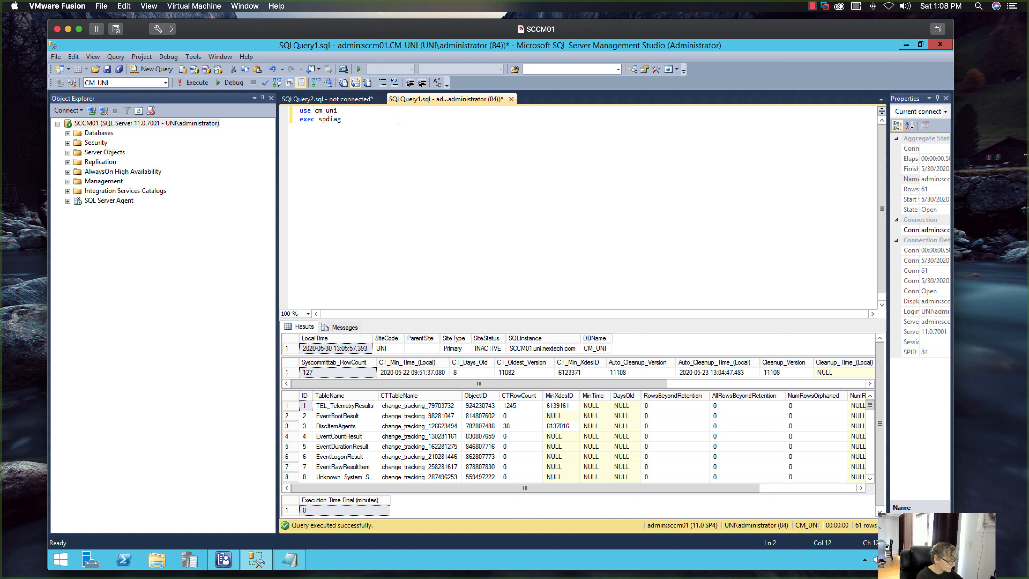
text(changetracking)
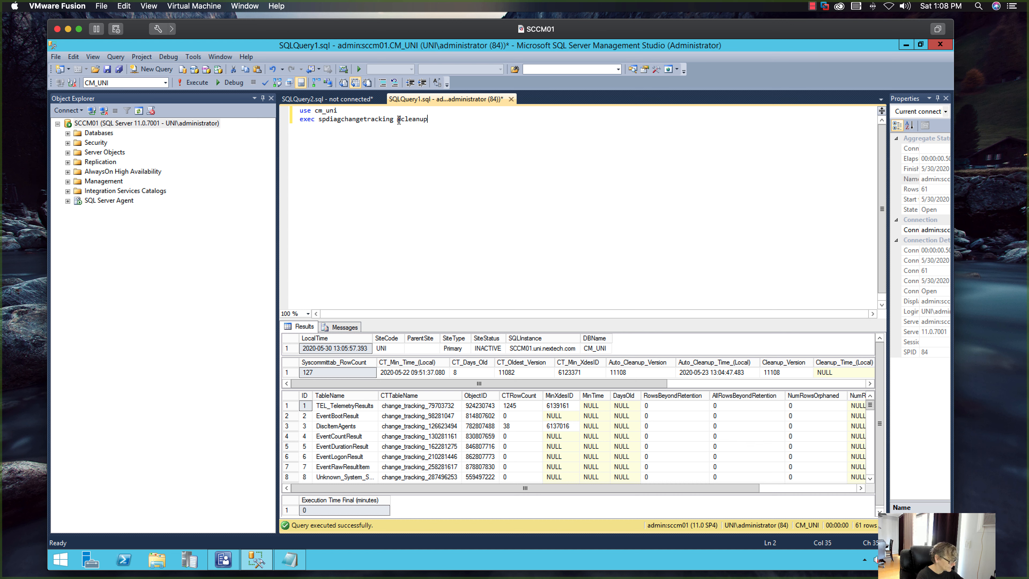
text(@cleanupchangetracking)
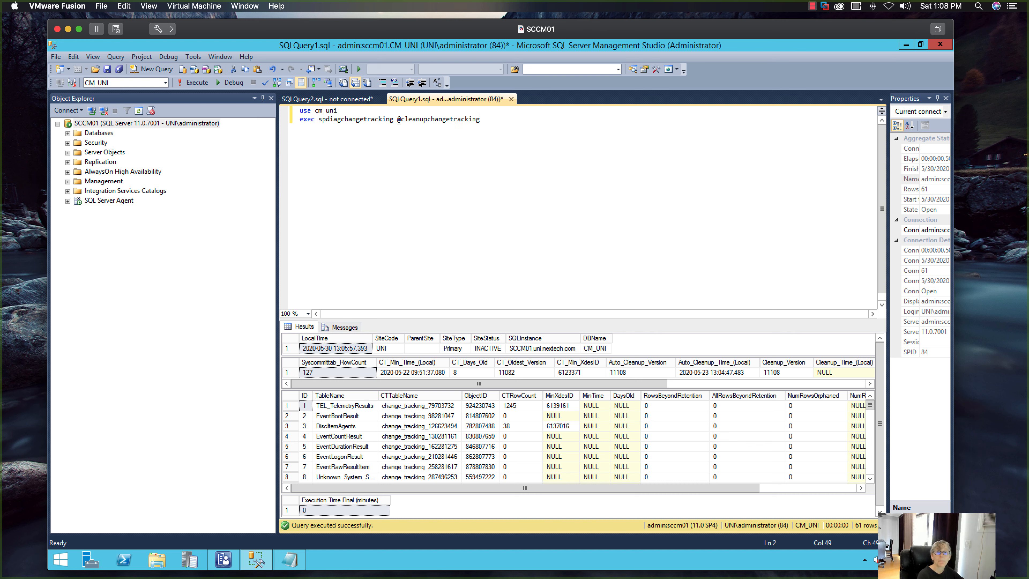
text( = 1)
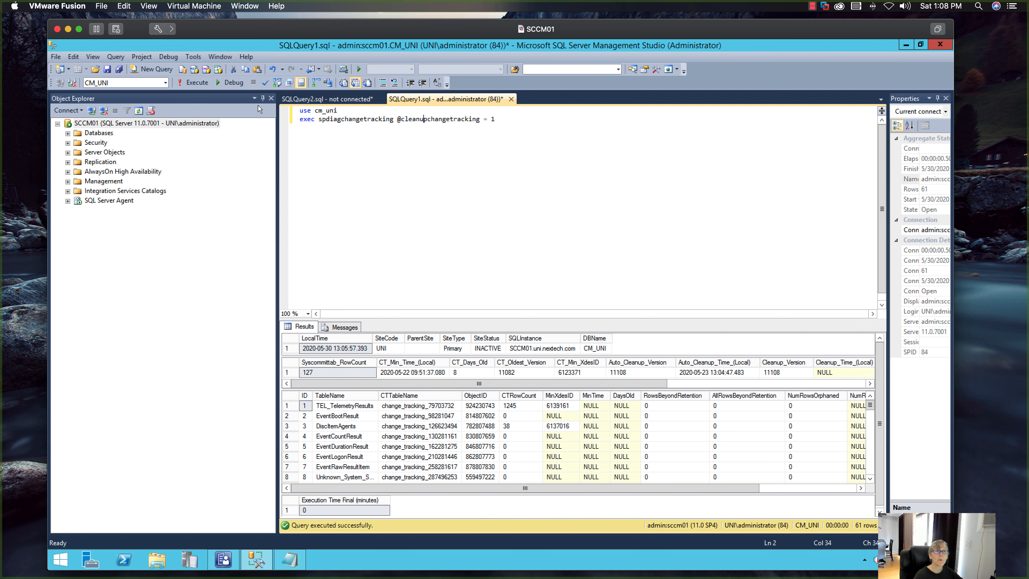
click(200, 84)
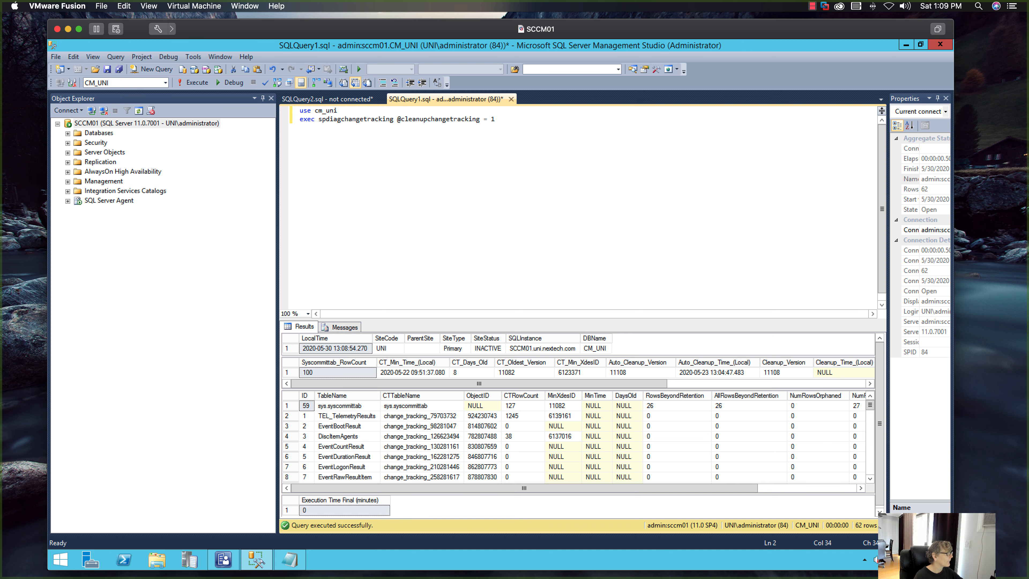
- In the Configuration Manager console, open the Configuration Manager 2002 installation status and select the link in the SQL change tracking prerequisite warning's description
click(223, 559)
right_click(324, 159)
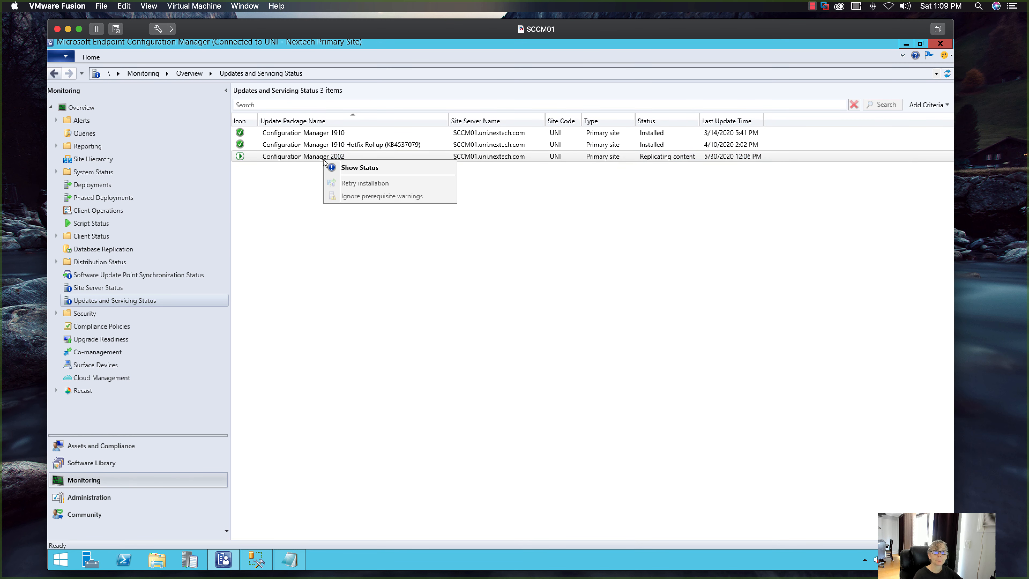
click(342, 167)
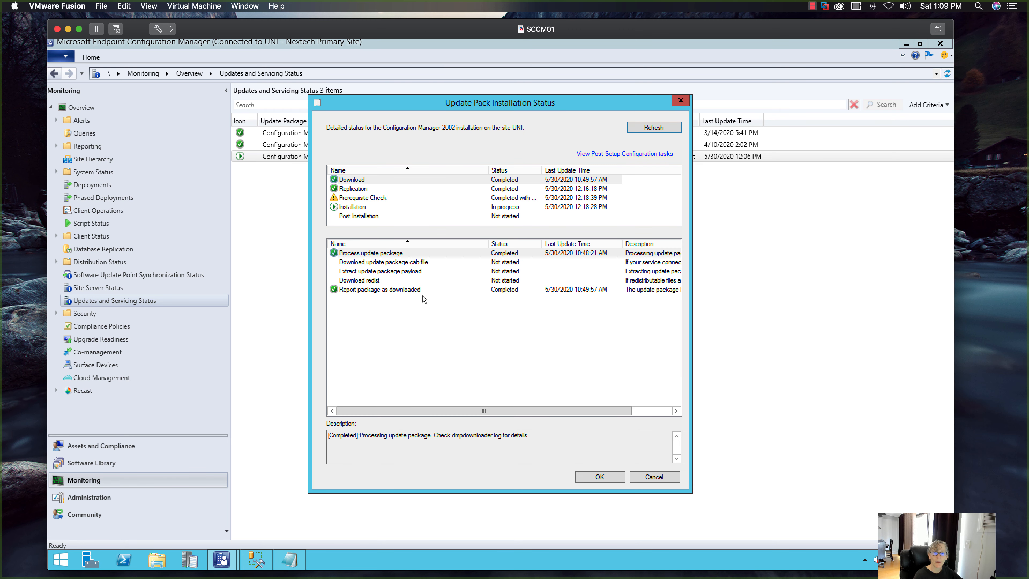
click(376, 198)
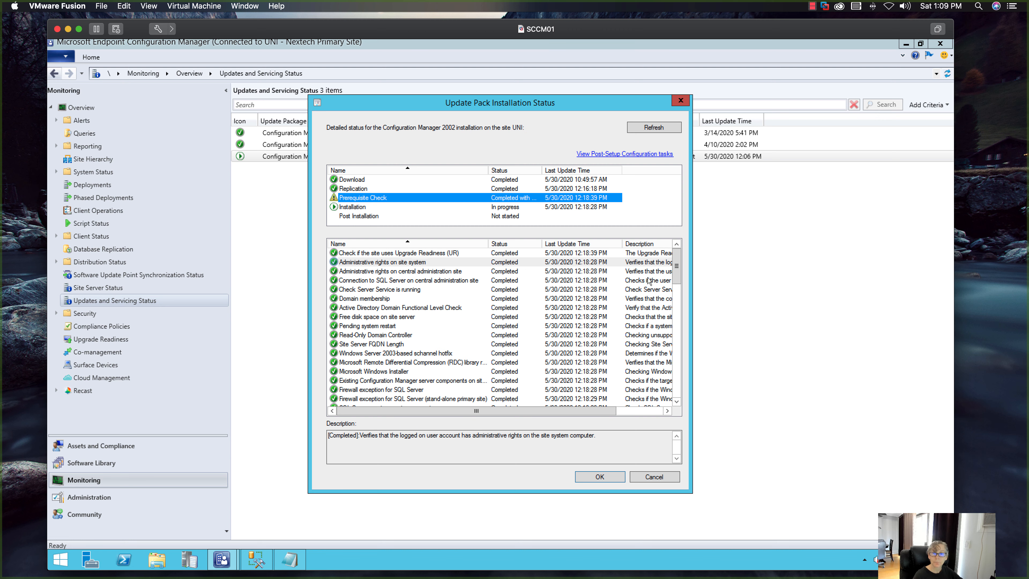
drag(677, 264, 677, 387)
click(484, 390)
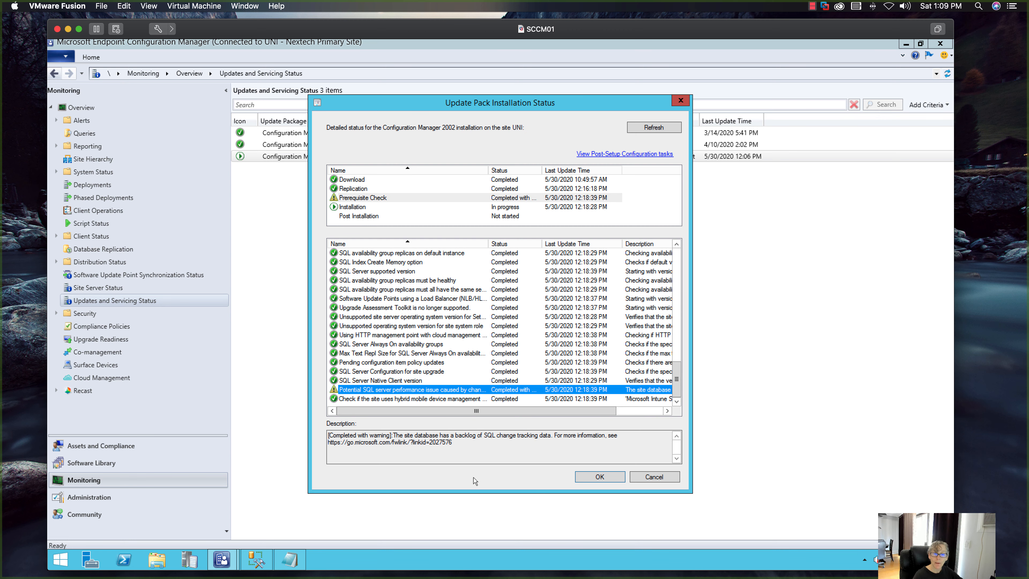
drag(452, 444, 328, 443)
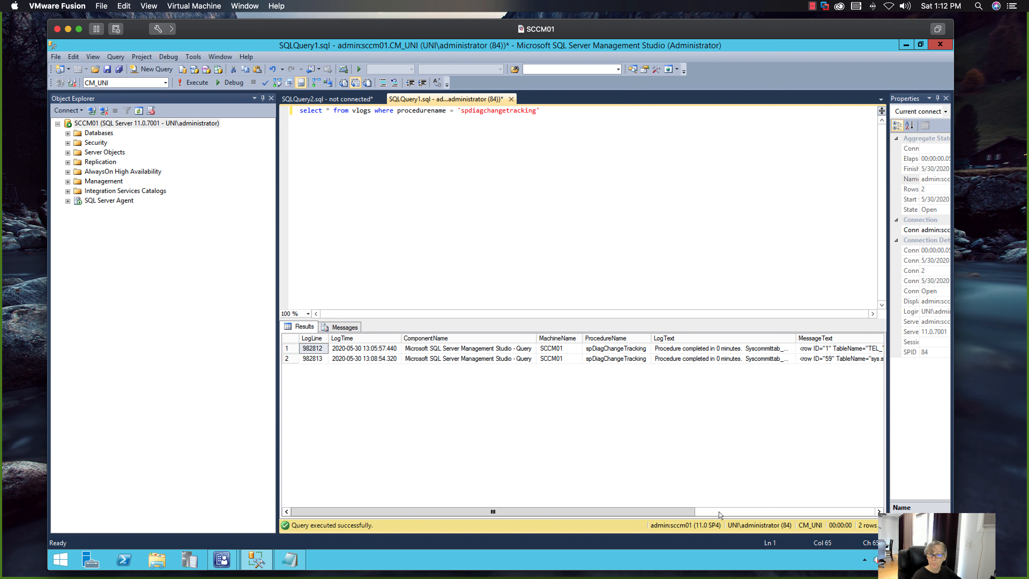
- Replace the vlogs query with the use cm_uni and exec spdiagchangetracking lines kept in Notepad, and execute it
click(734, 512)
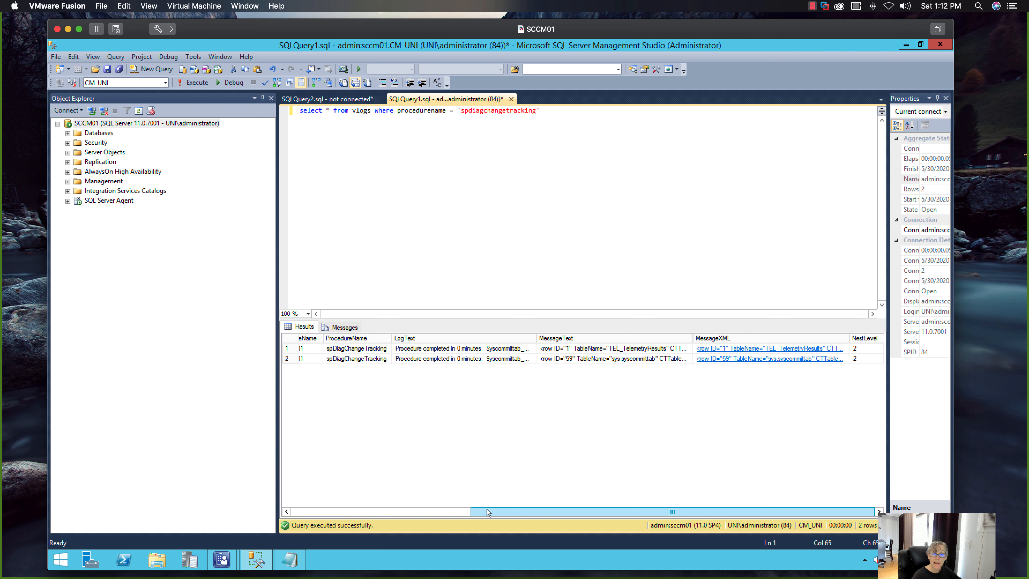
drag(487, 510, 290, 511)
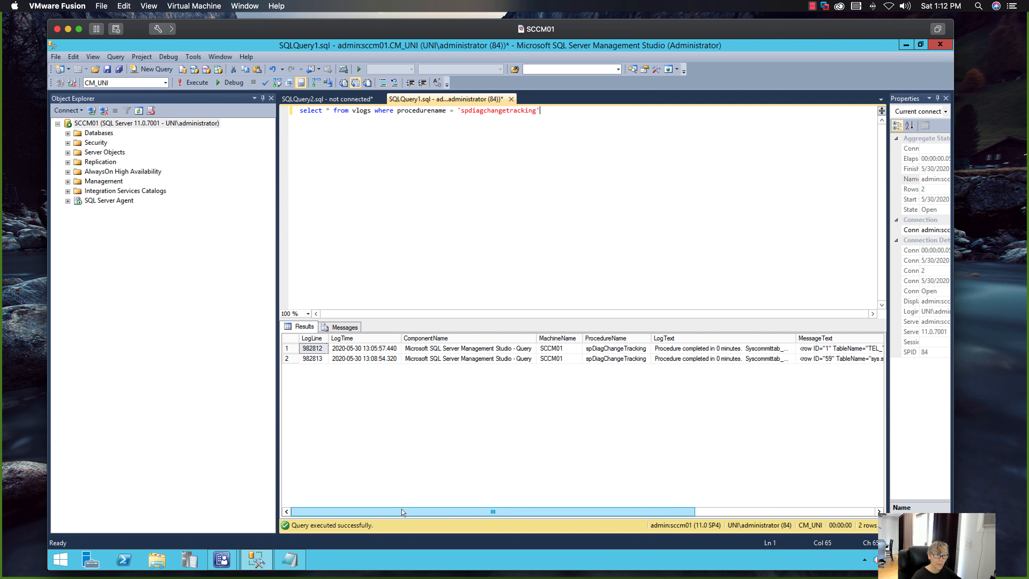
click(295, 559)
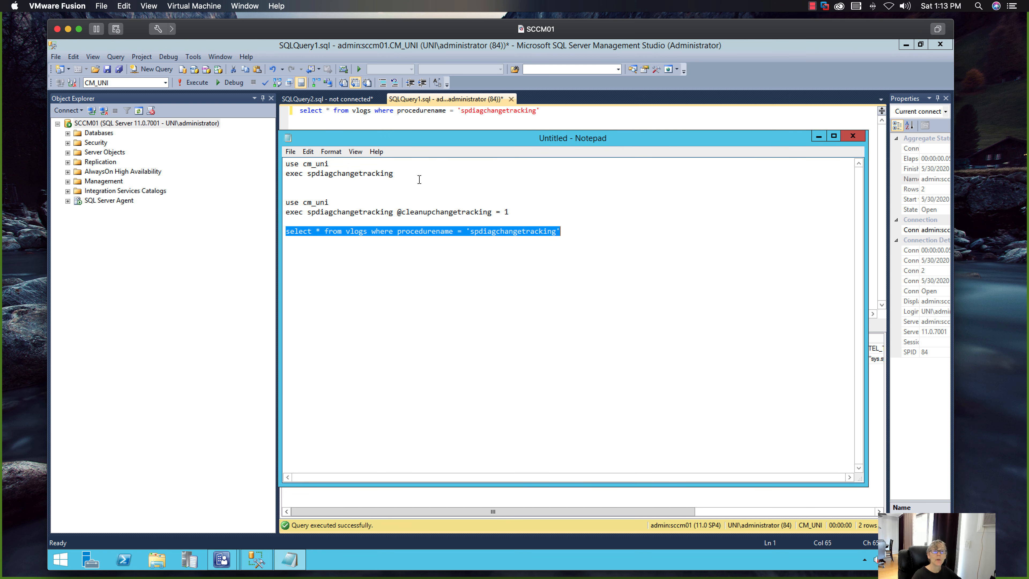
drag(400, 174, 272, 164)
key(ctrl+c)
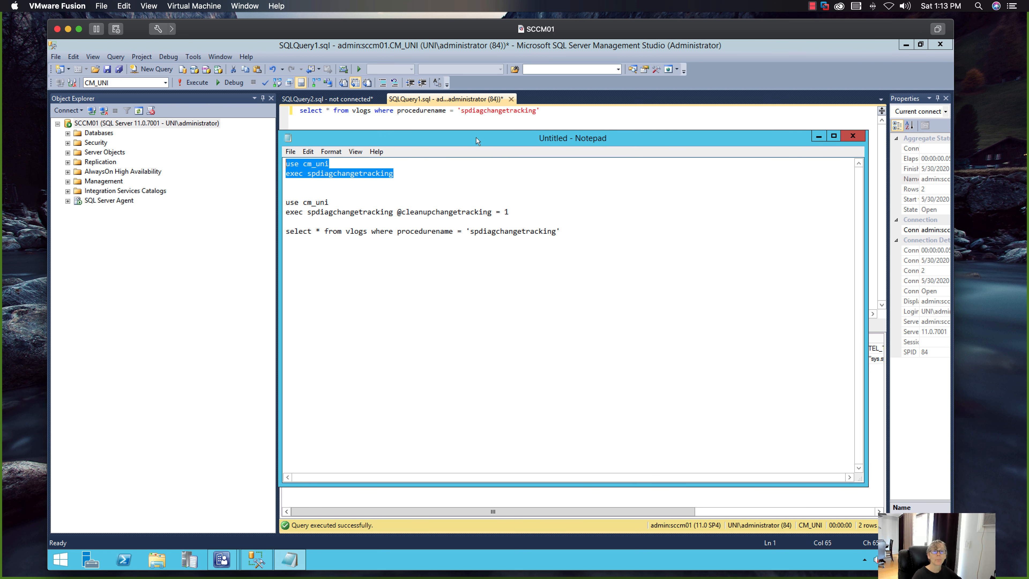
click(487, 127)
drag(558, 111, 305, 116)
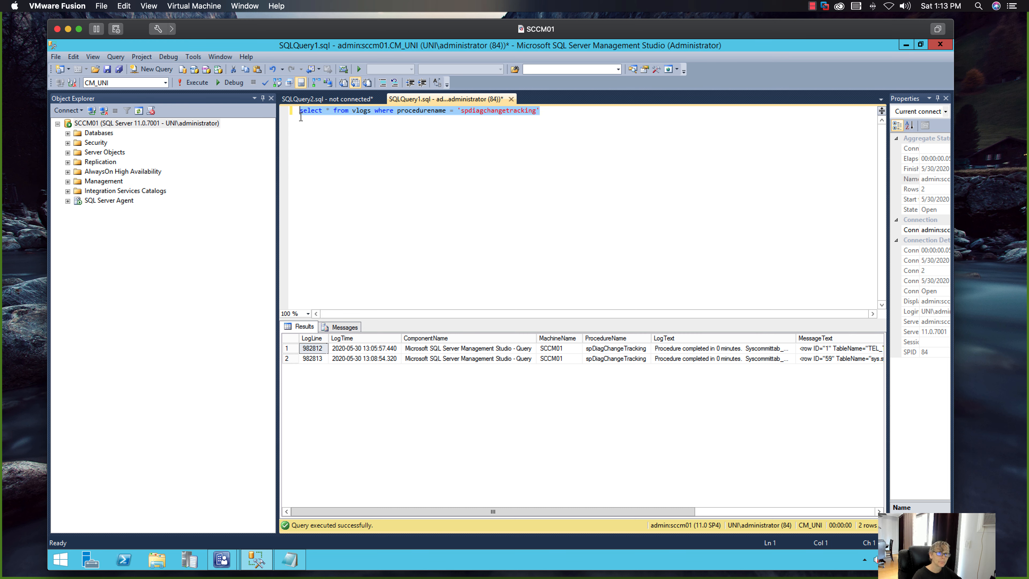
key(ctrl+v)
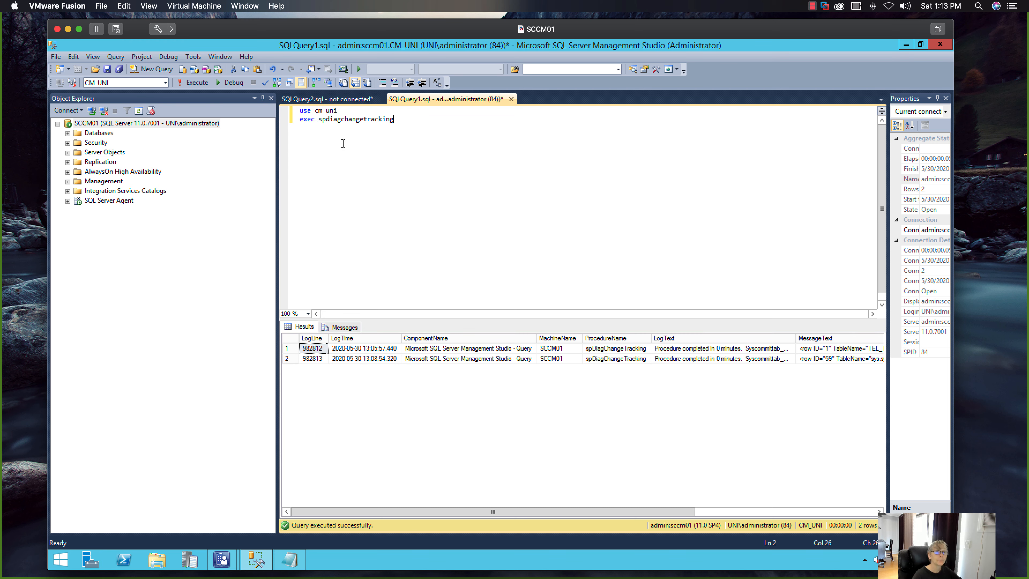
click(210, 87)
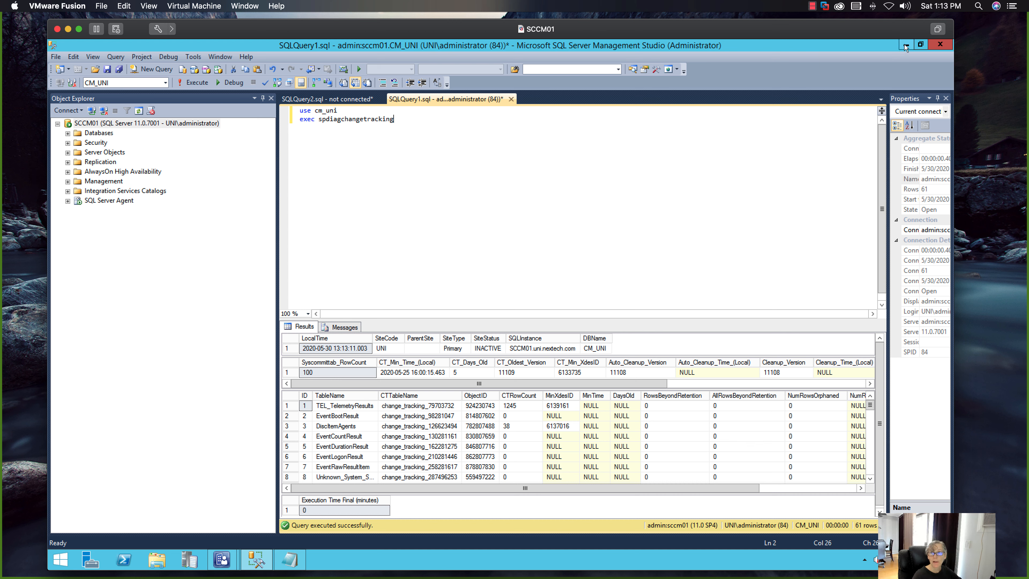
- Close SQL Server Management Studio without saving its queries, and close Notepad, saving its text to the Desktop as sptracking
click(941, 44)
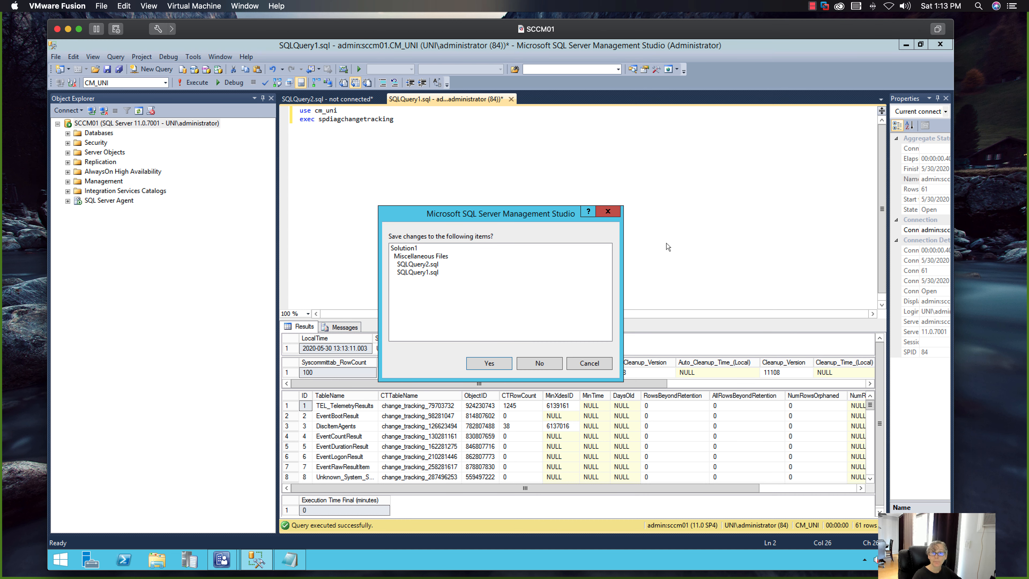
click(522, 364)
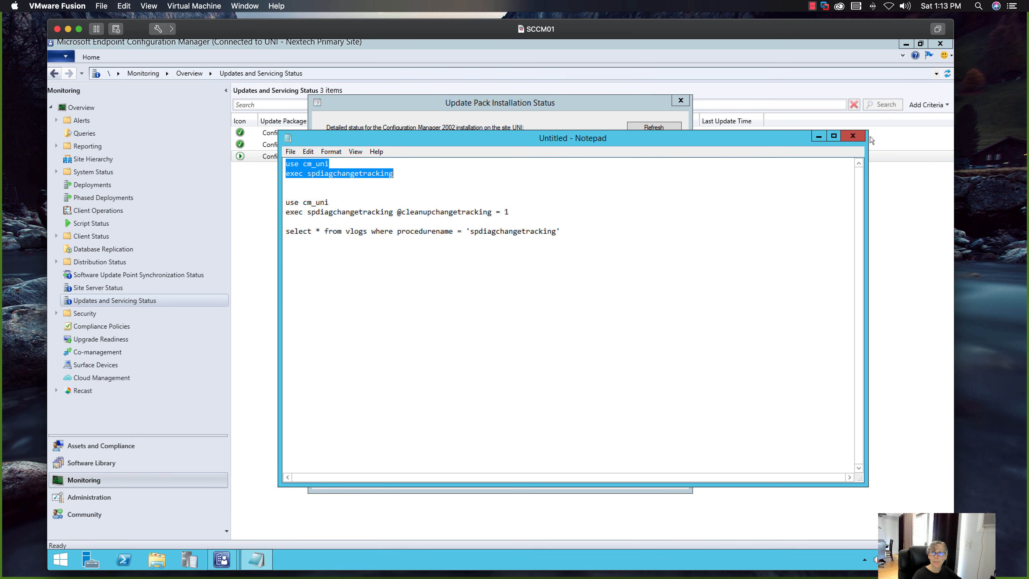
click(853, 136)
click(472, 304)
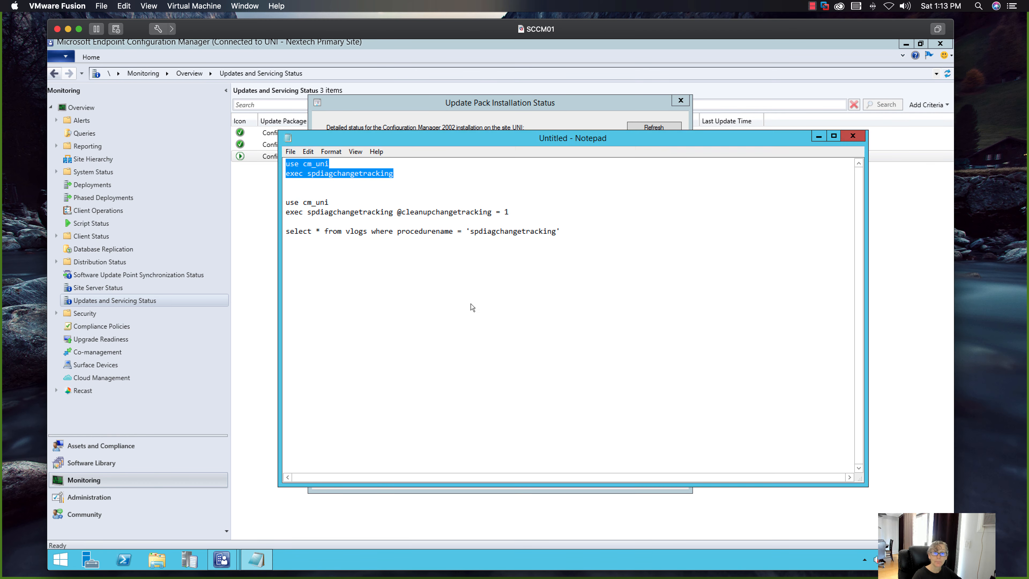
text(sp)
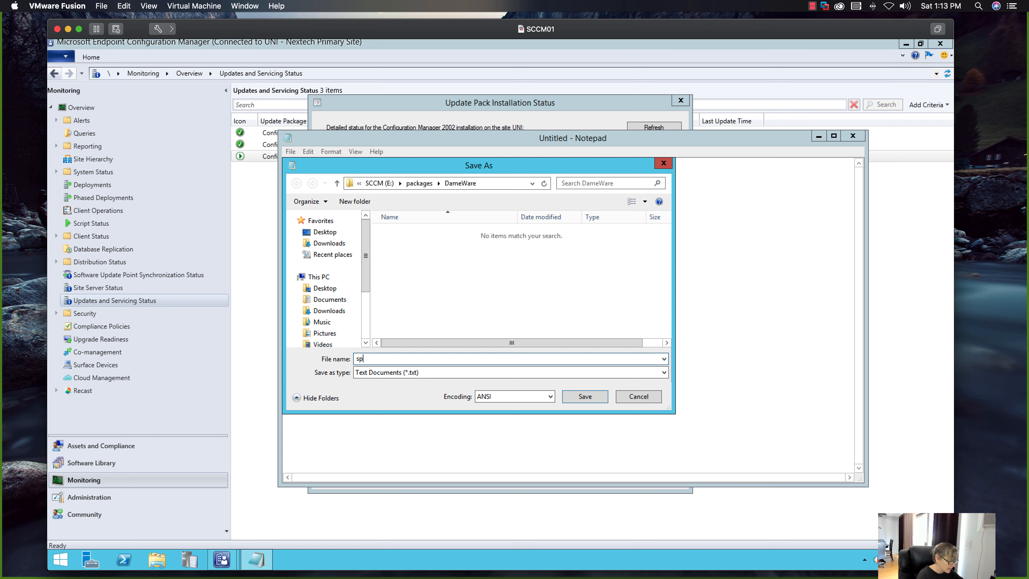
text(tracking)
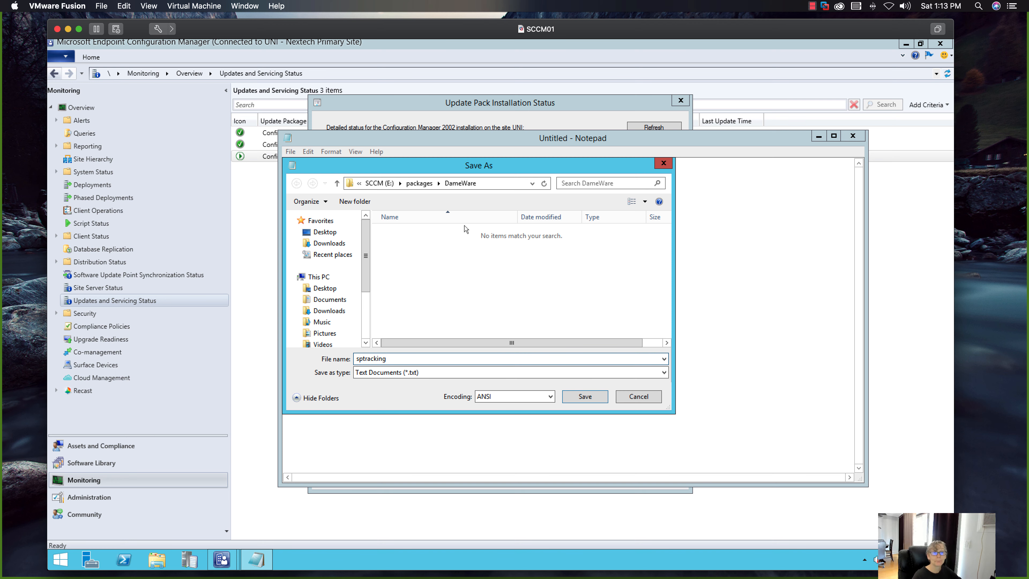
click(324, 232)
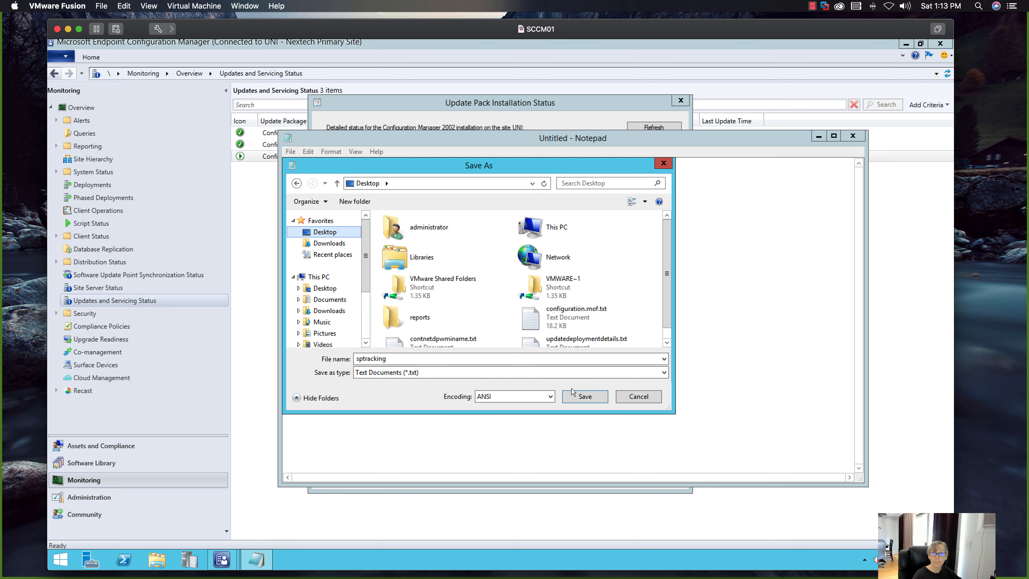
click(585, 396)
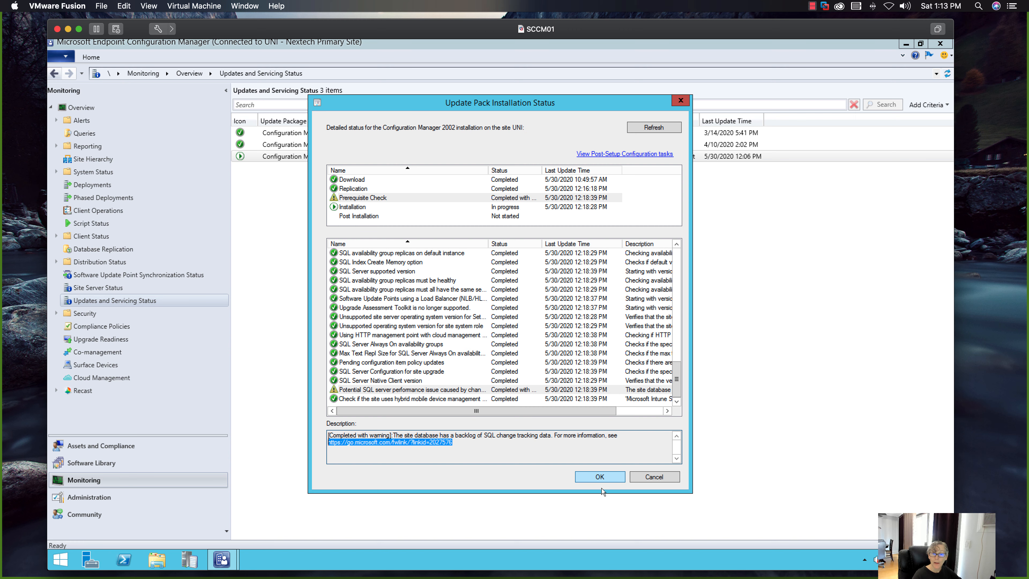
- Close the installation status details and rerun the prerequisite check for the Configuration Manager 2002 update under Updates and Servicing
click(600, 478)
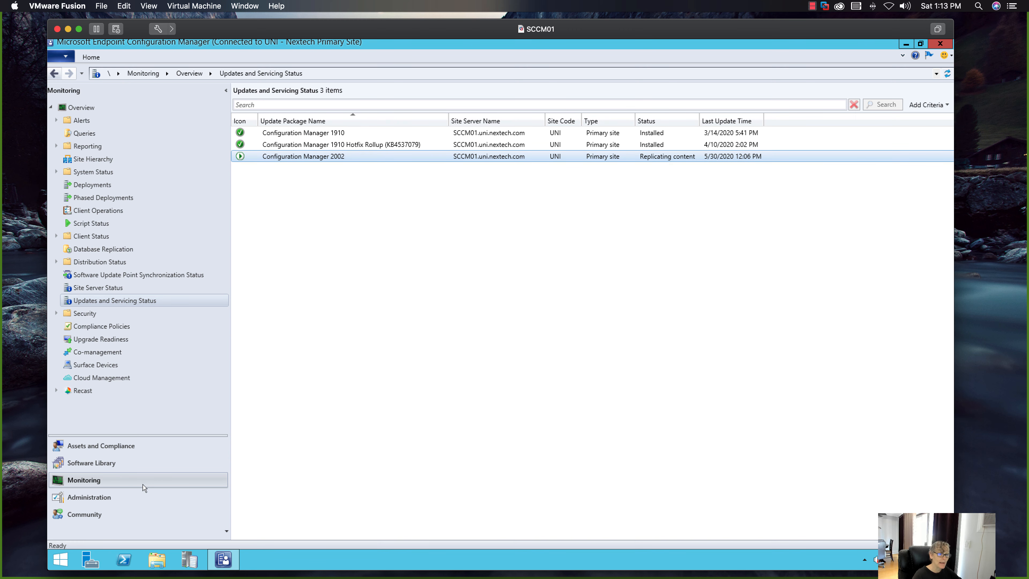
click(124, 496)
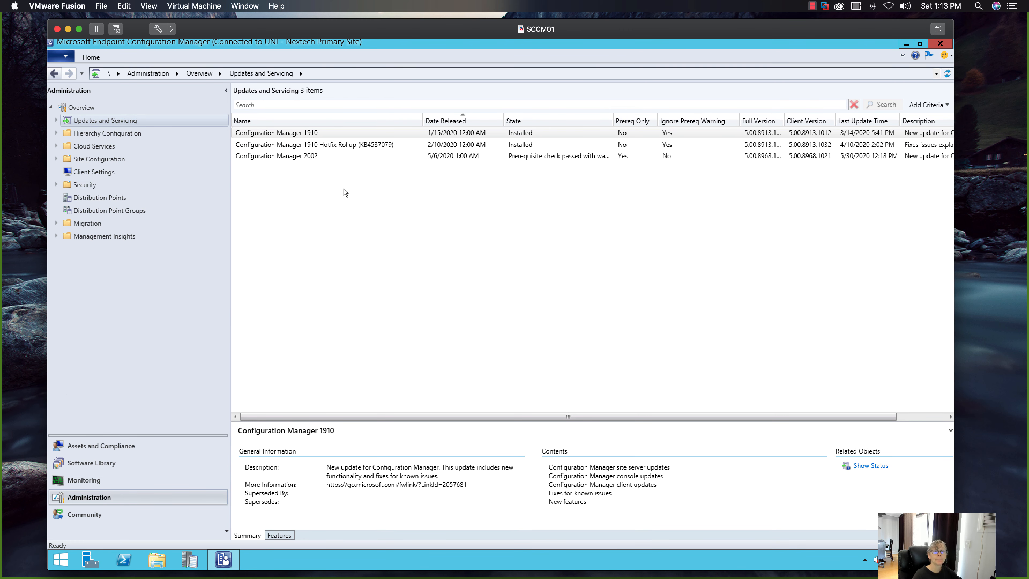
click(323, 158)
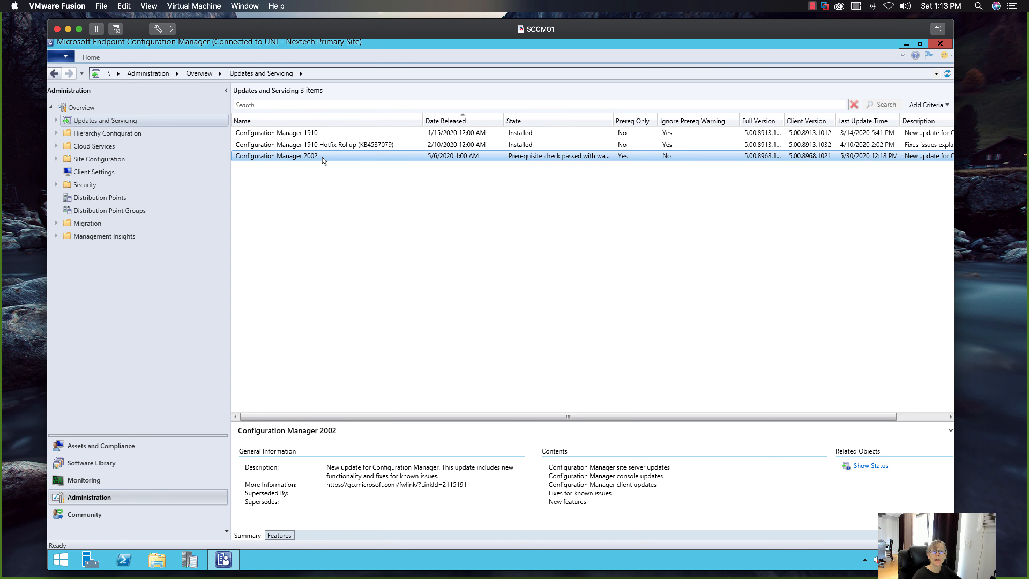
right_click(323, 159)
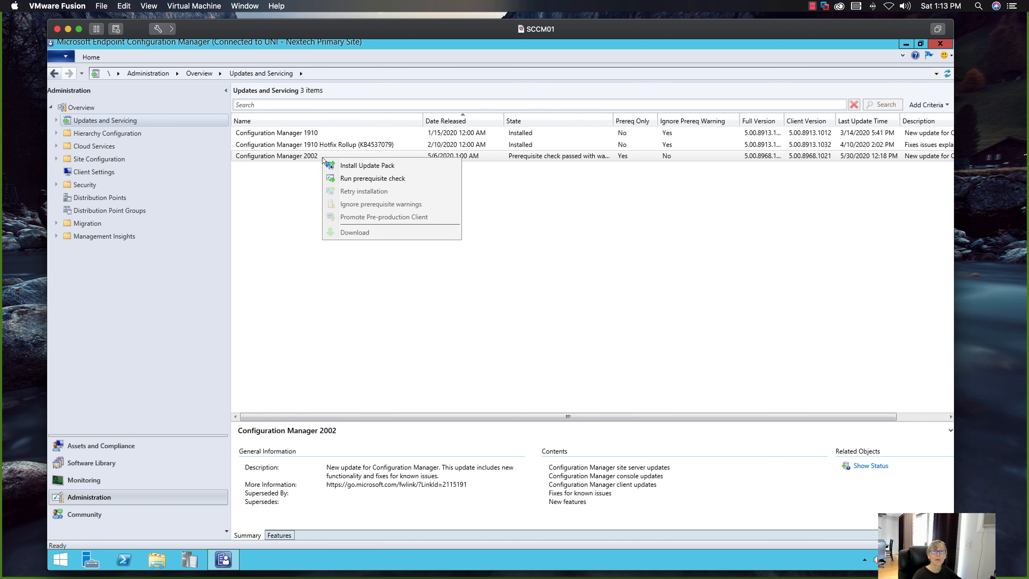
click(339, 179)
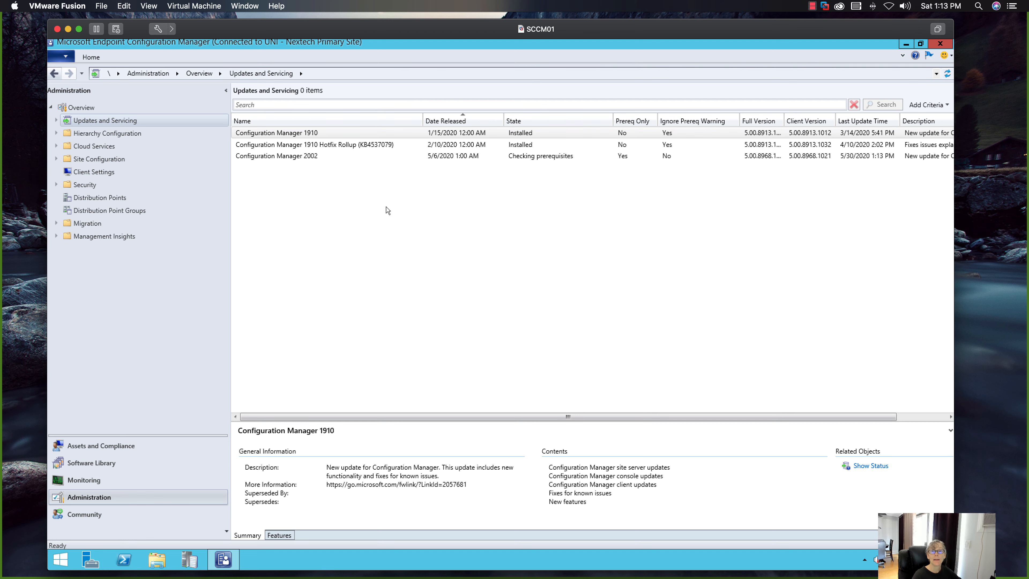
click(328, 159)
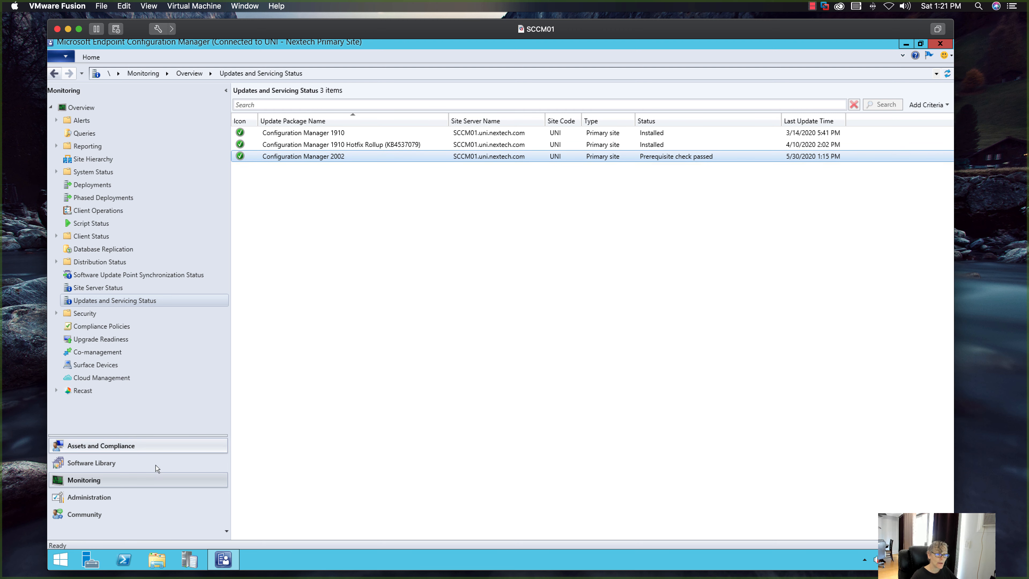
- Start installing the Configuration Manager 2002 update pack from Updates and Servicing, choosing to ignore any prerequisite check warnings
click(106, 498)
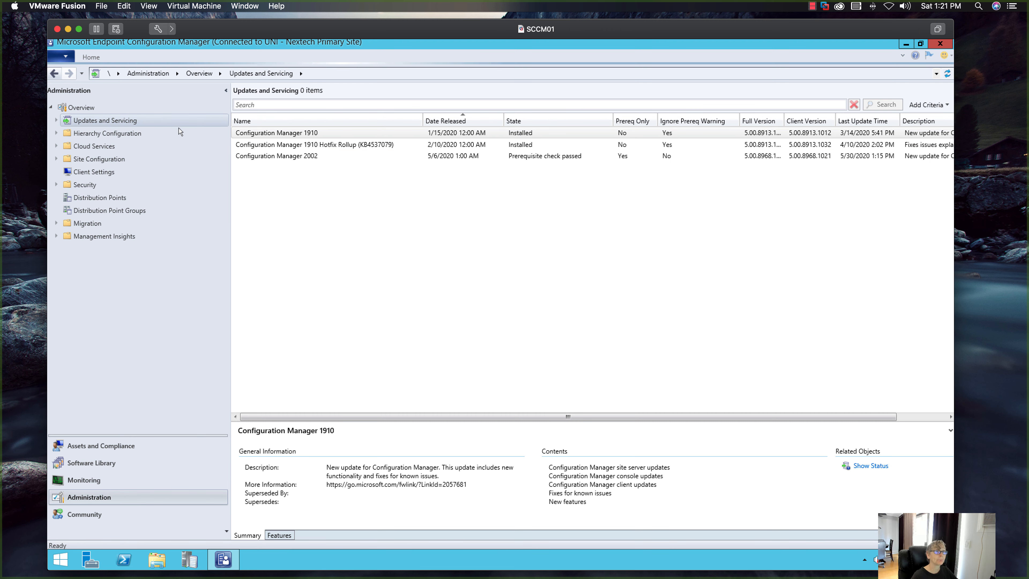
double_click(93, 121)
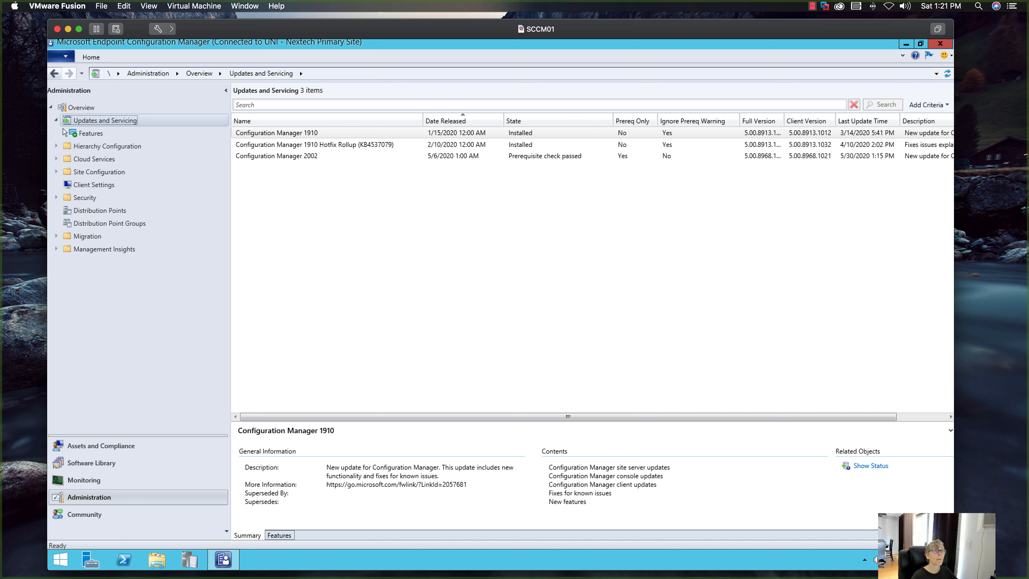
click(316, 157)
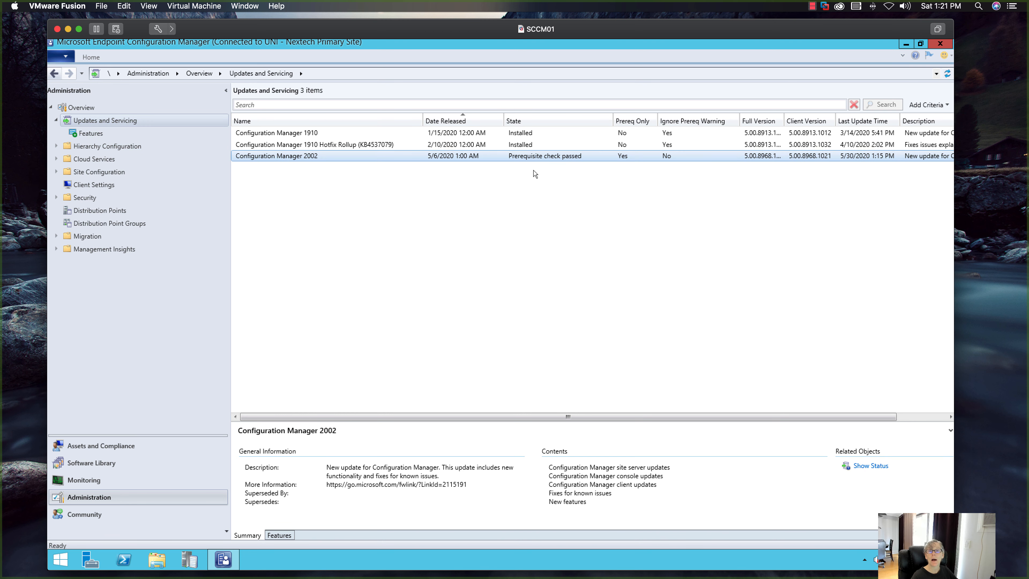
right_click(388, 160)
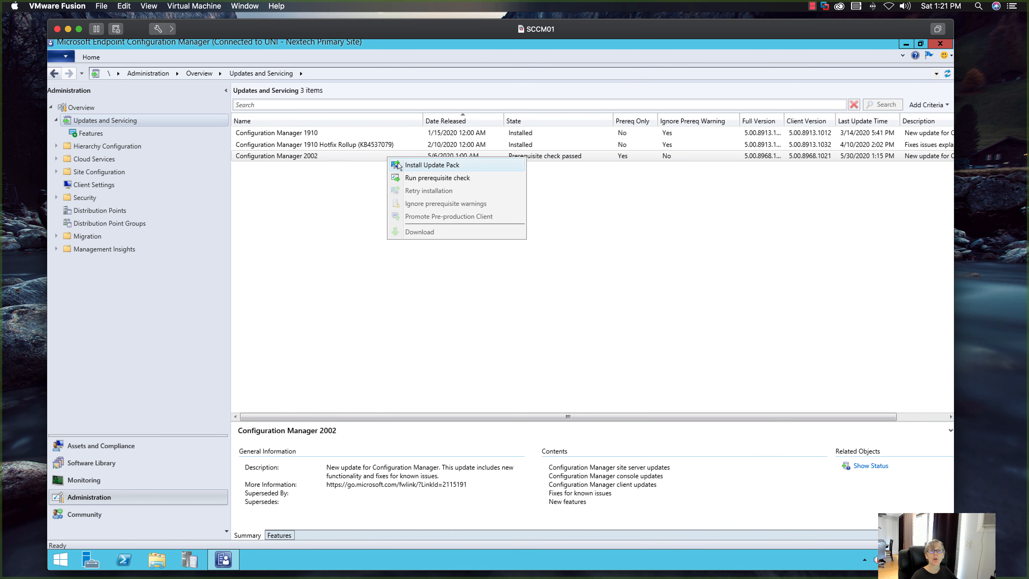
click(401, 165)
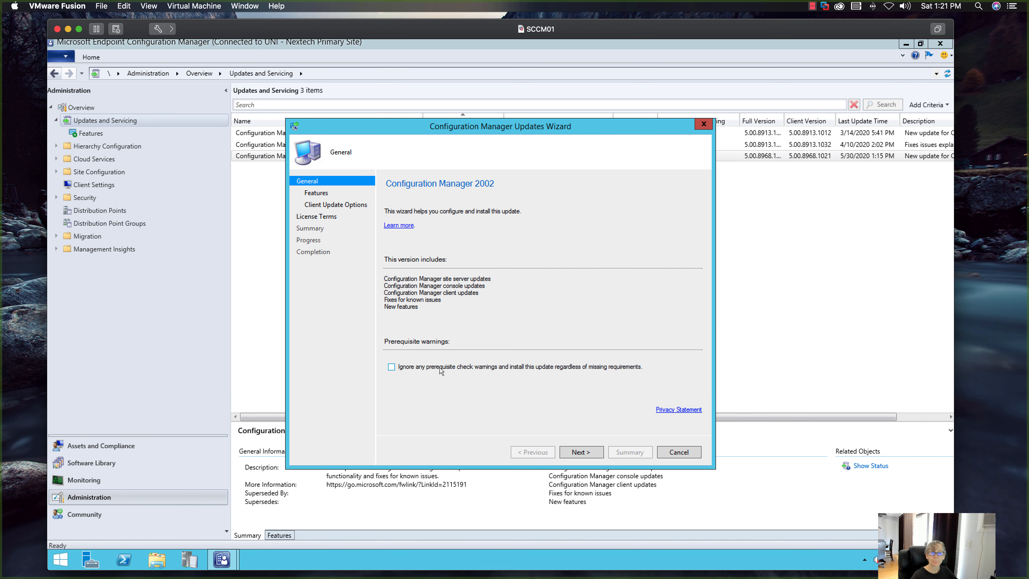
click(440, 367)
click(587, 453)
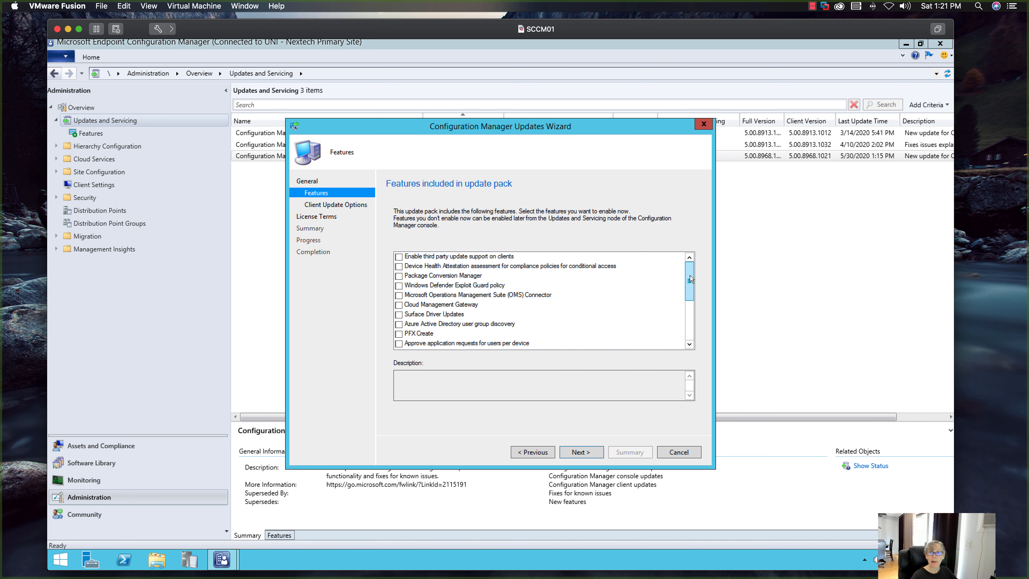
- Finish the updates wizard with no extra features, Upgrade without validating for clients, and the license terms accepted, and close it
drag(690, 280, 690, 319)
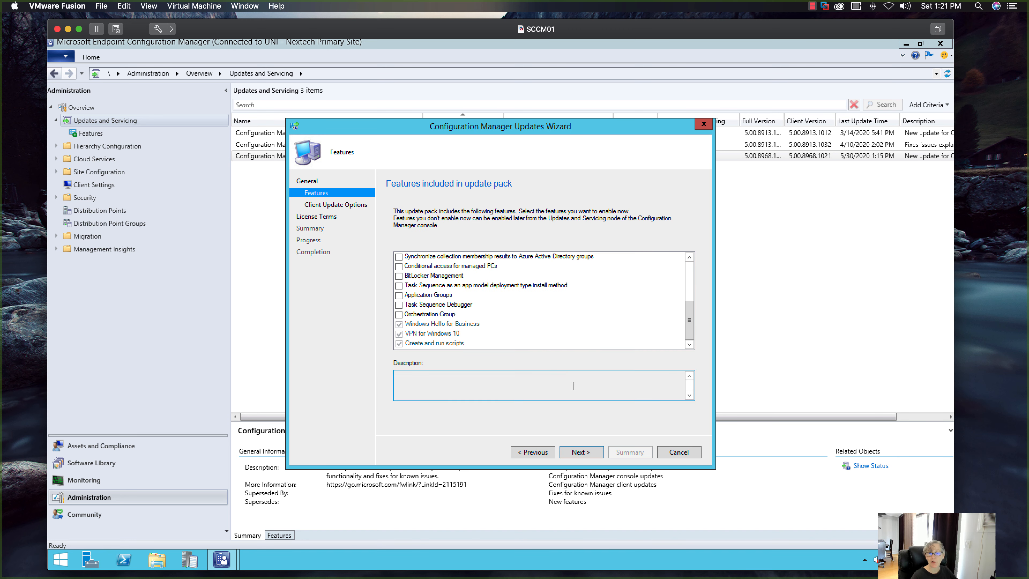
click(581, 451)
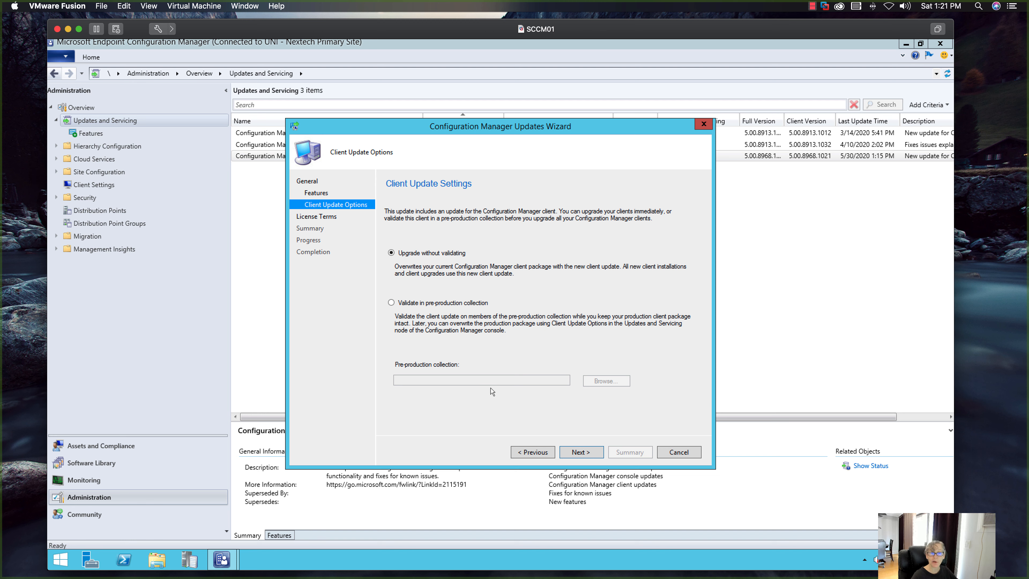
click(582, 451)
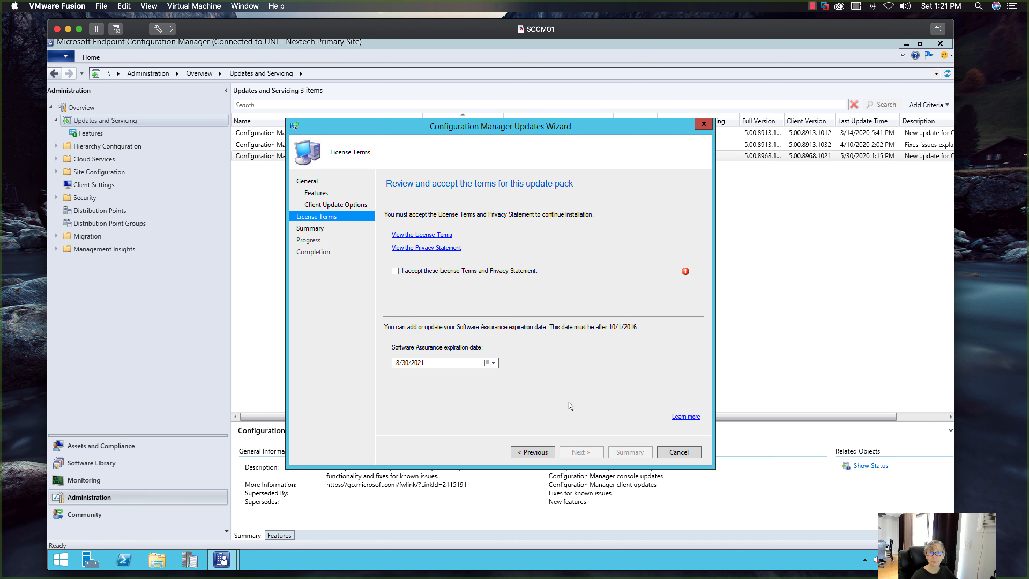
click(448, 276)
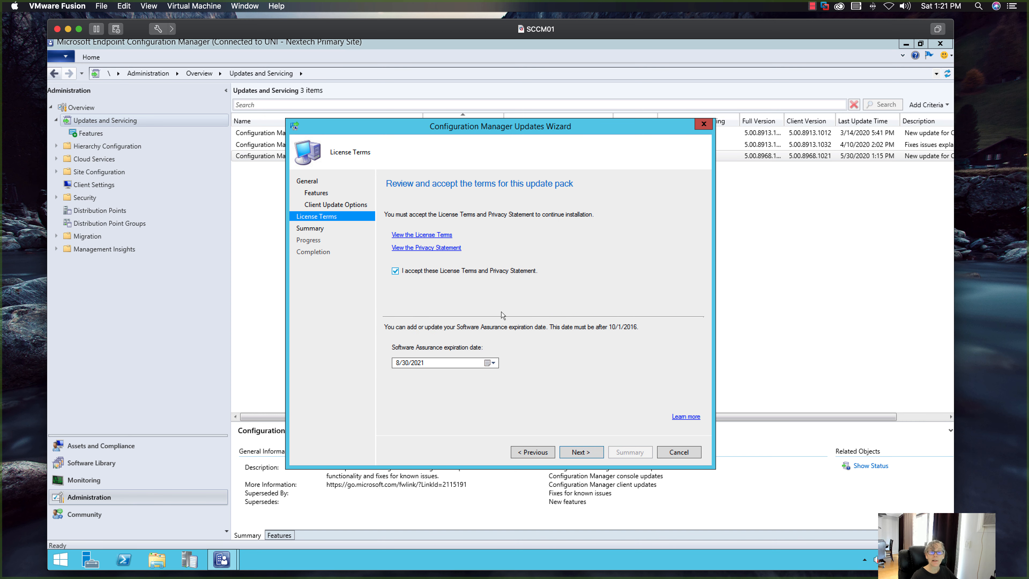
click(594, 451)
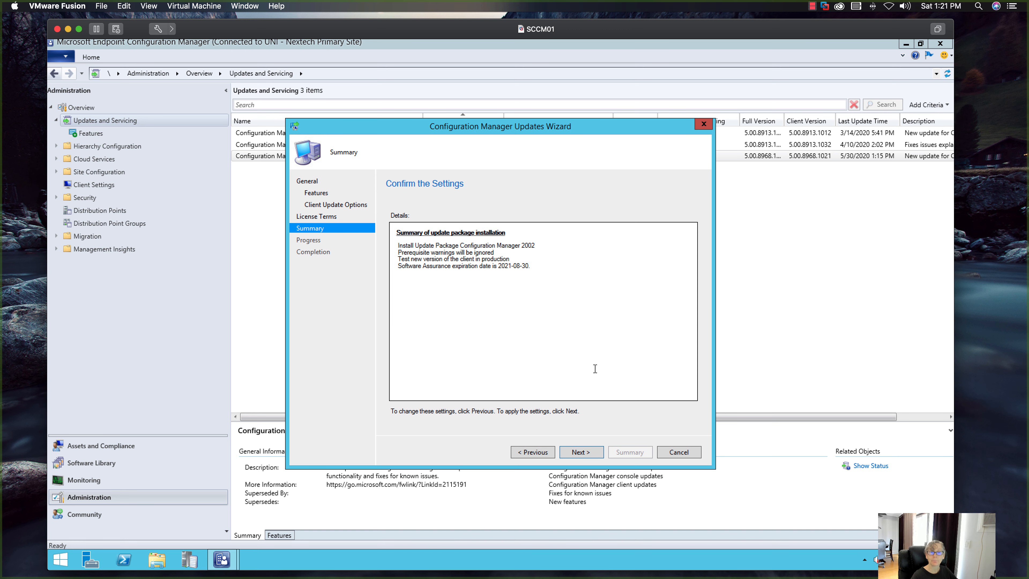
click(590, 451)
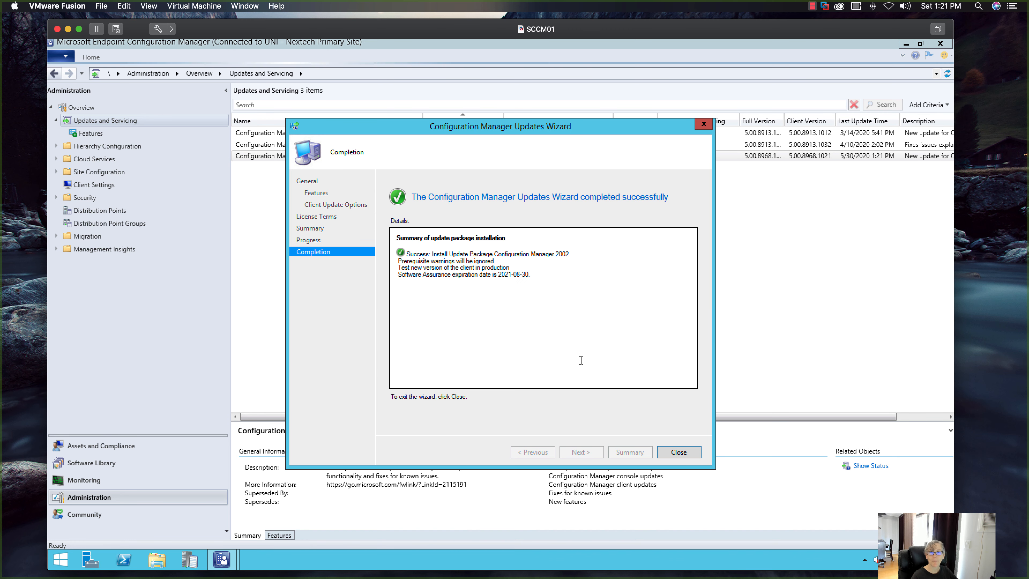
click(678, 452)
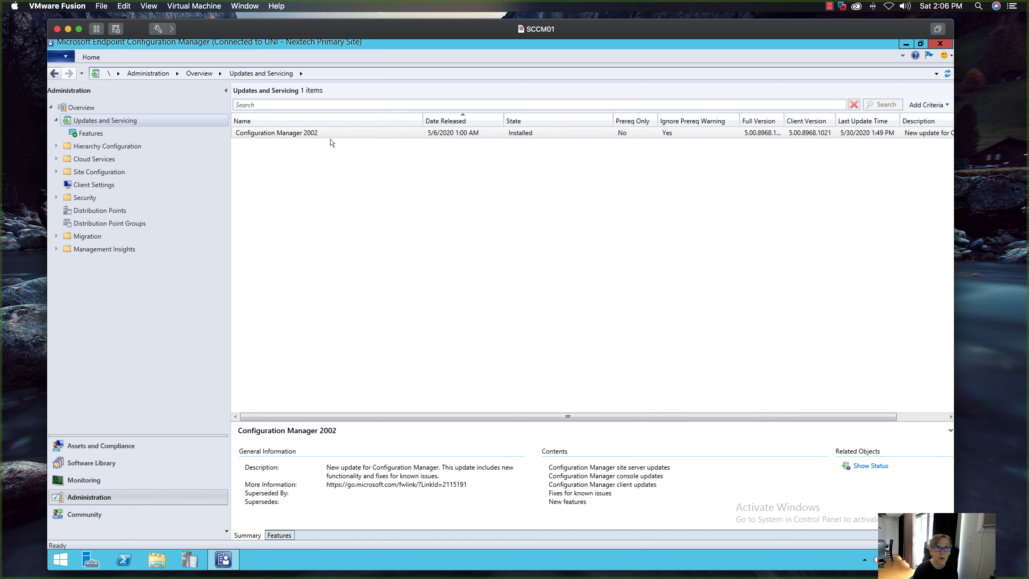
- Select the installed Configuration Manager 2002 update, request the About information, and agree to install the new console version
click(502, 133)
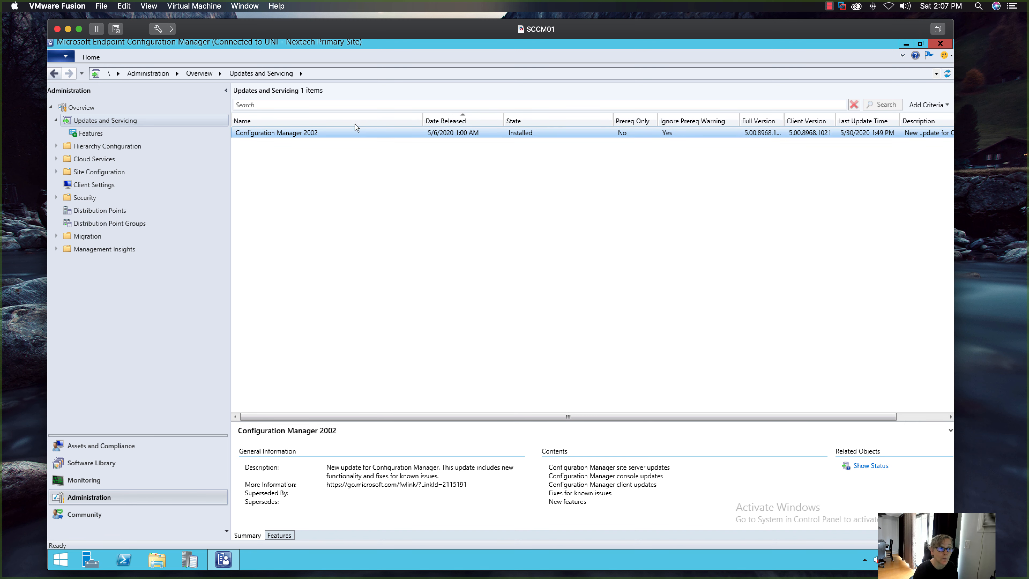
click(65, 56)
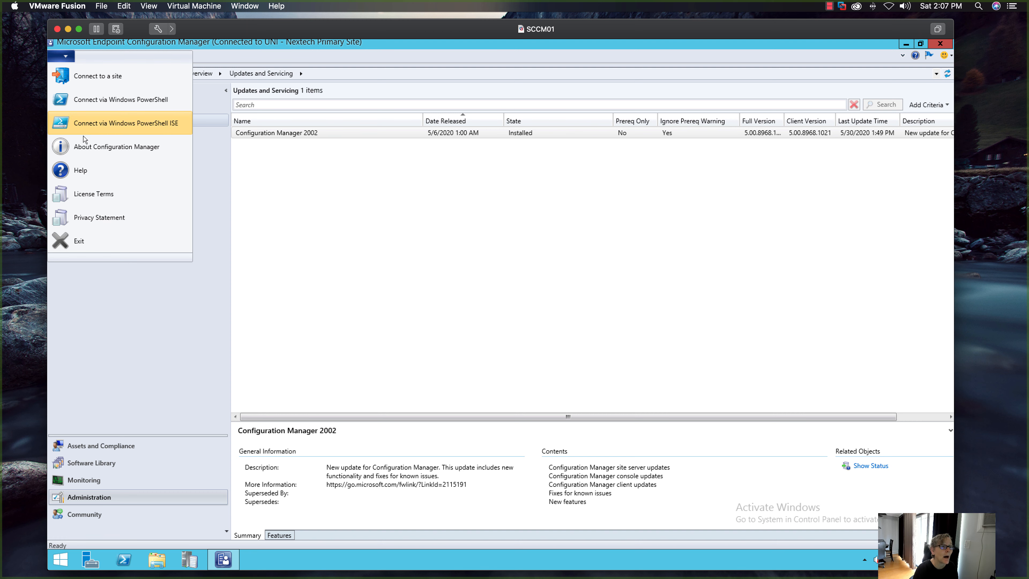
click(87, 147)
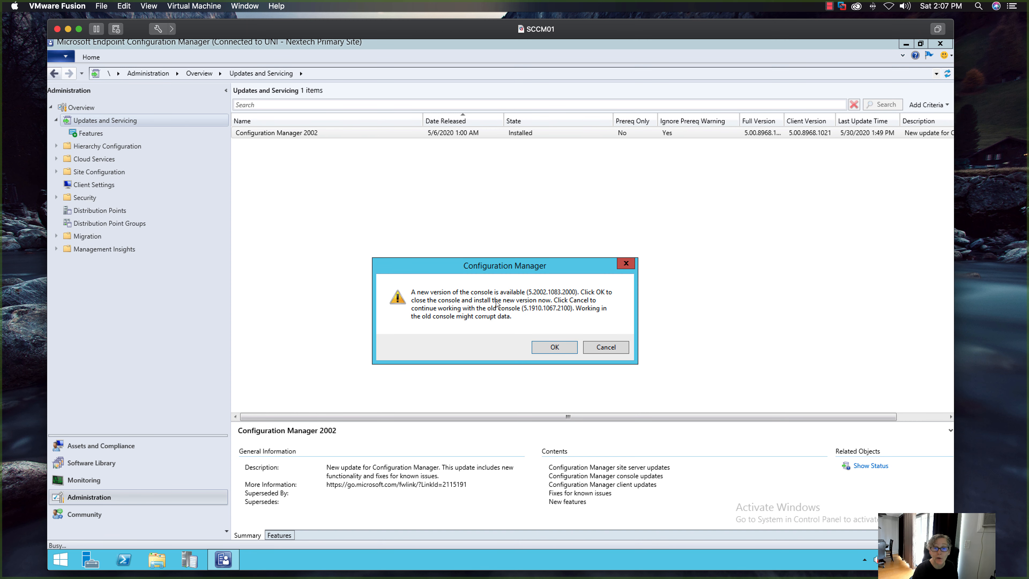
click(553, 348)
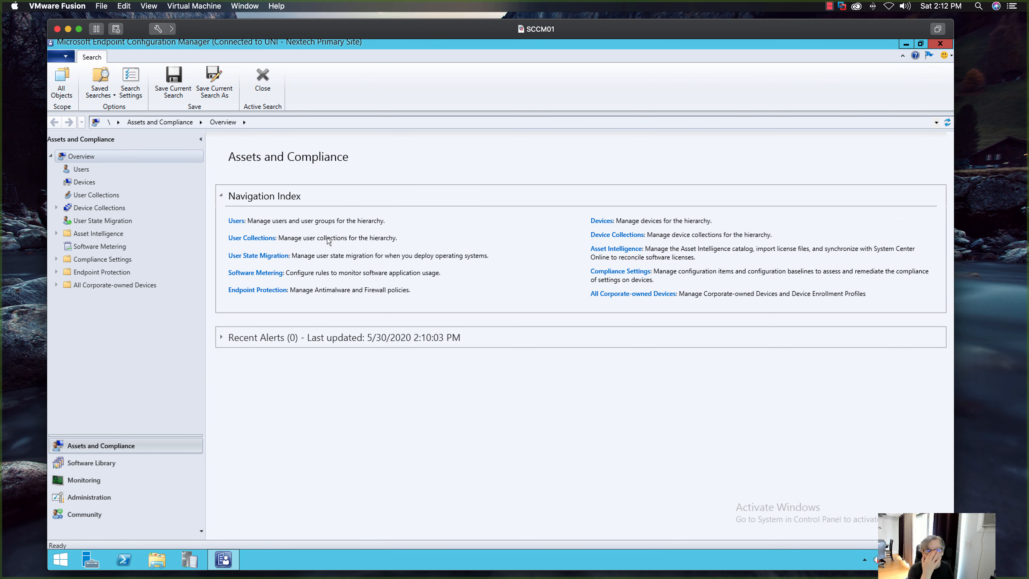
- Check the version, console version and site version in the upgraded console's About information, and close it
click(71, 60)
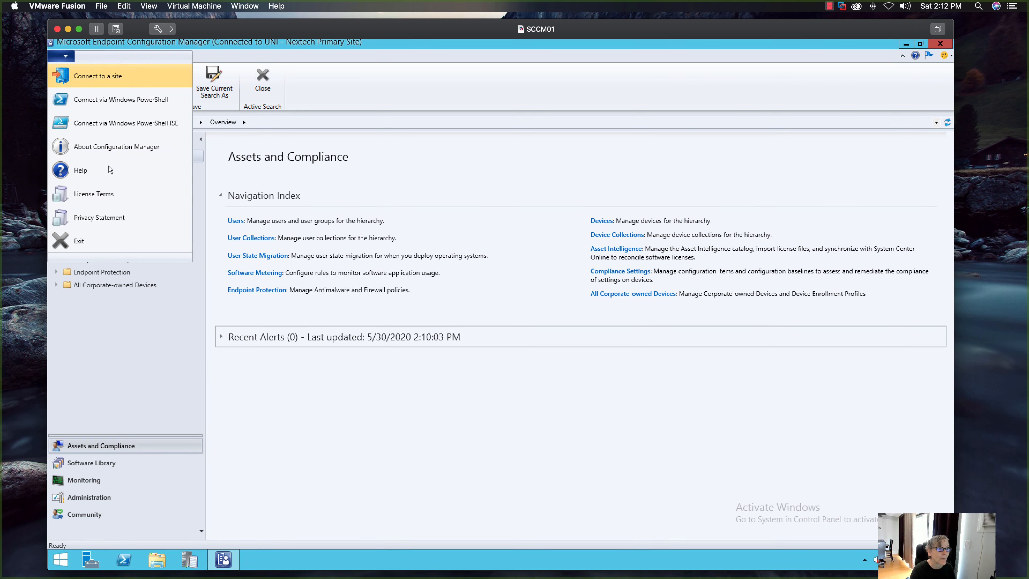
click(106, 148)
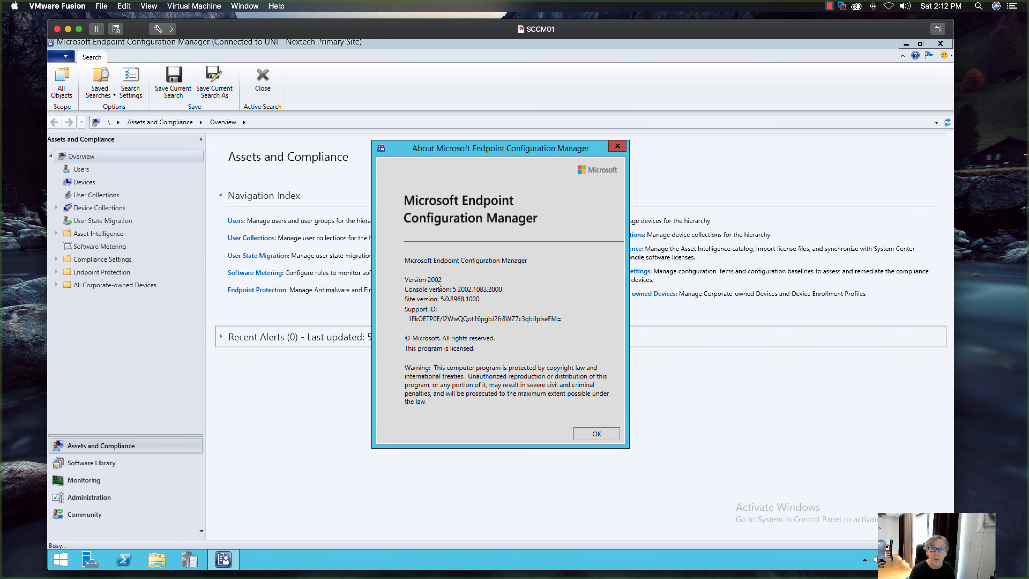
click(578, 431)
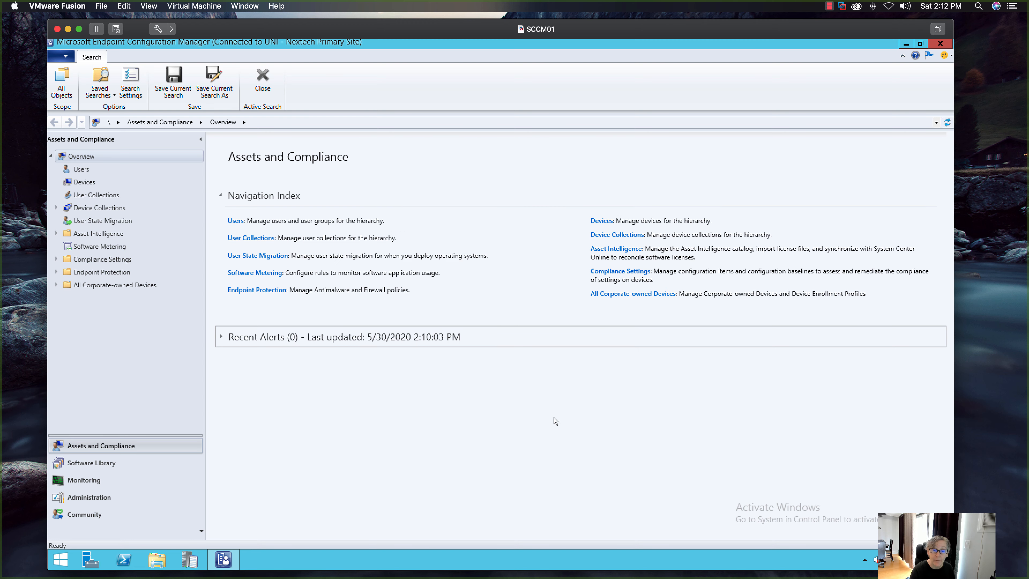
- Examine the Production Client Deployment status under Client Status in the Monitoring workspace
click(98, 481)
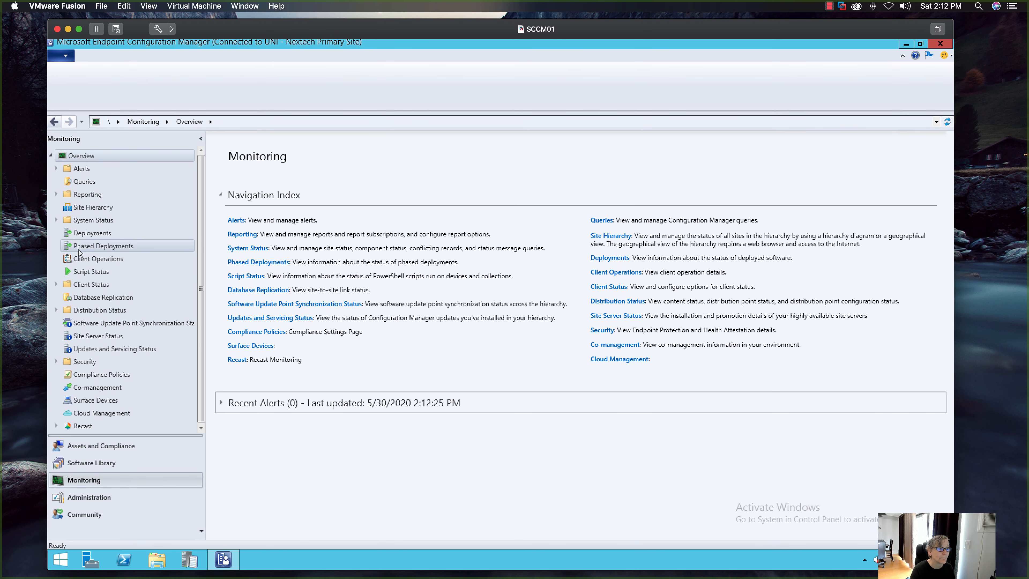
click(57, 284)
click(103, 323)
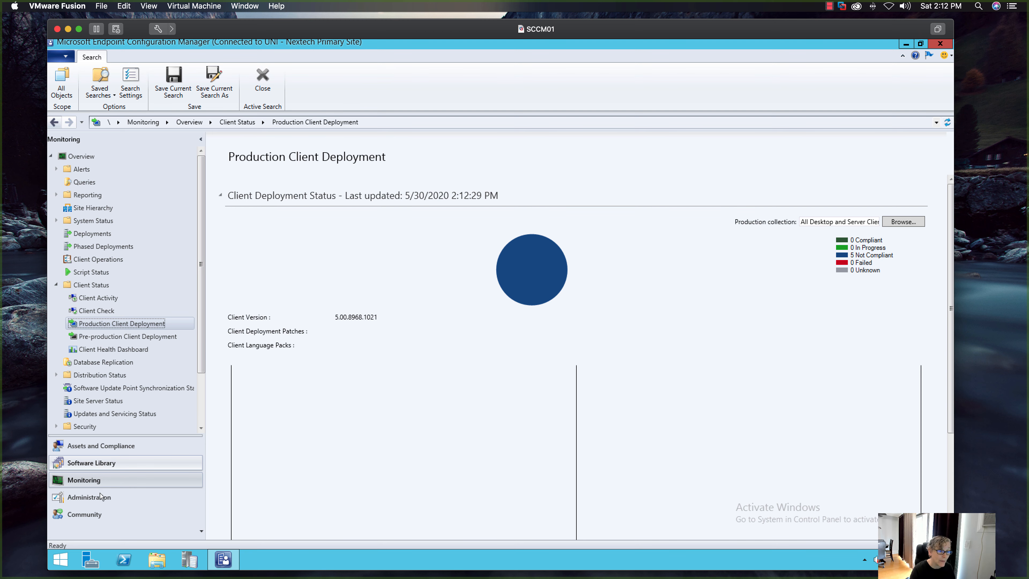
- Review the site's Client Push Installation properties, including the accounts and general options, and leave them without saving
click(88, 497)
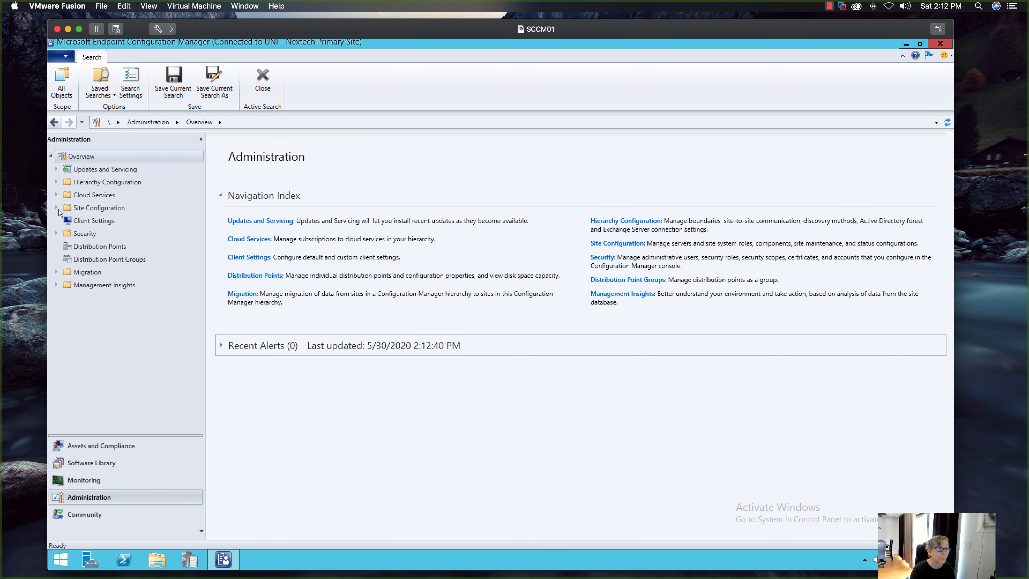
click(57, 207)
click(86, 221)
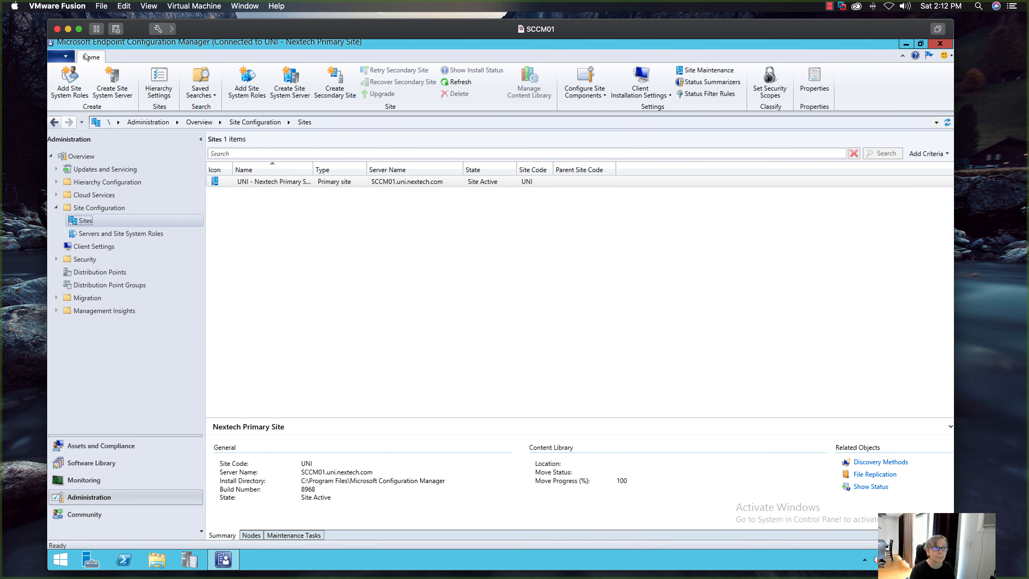
click(648, 92)
click(651, 107)
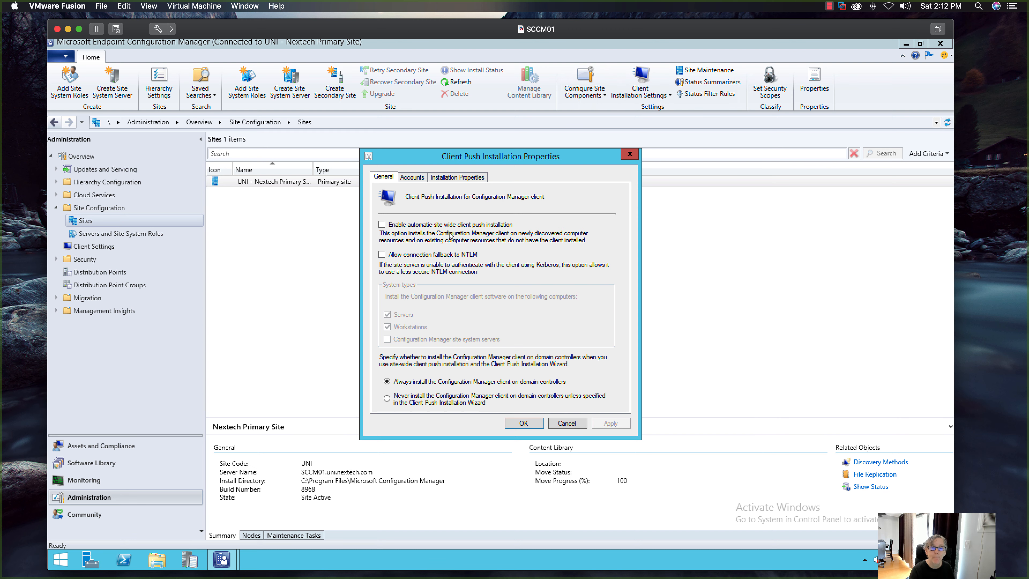
click(449, 178)
click(418, 177)
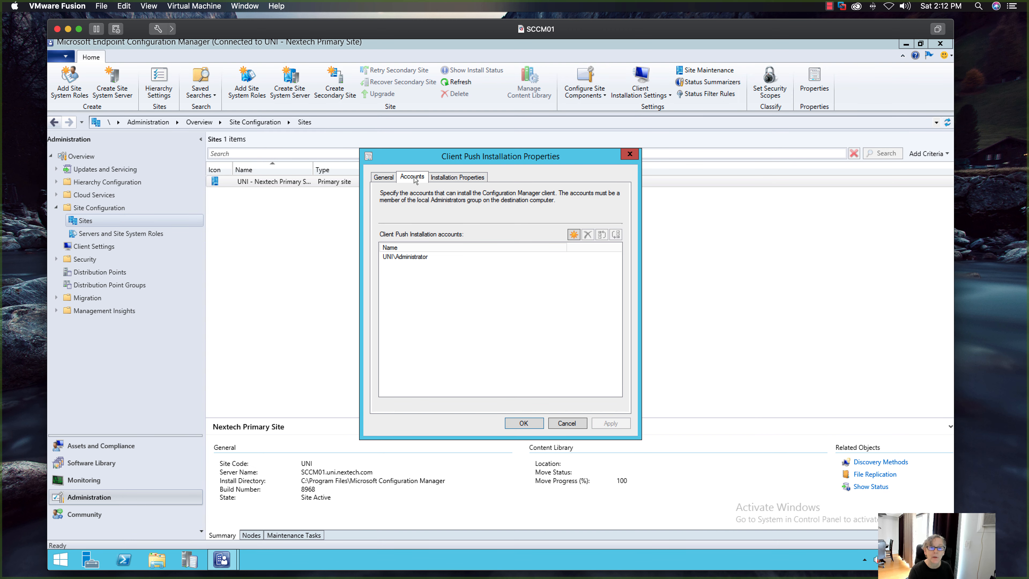
click(383, 178)
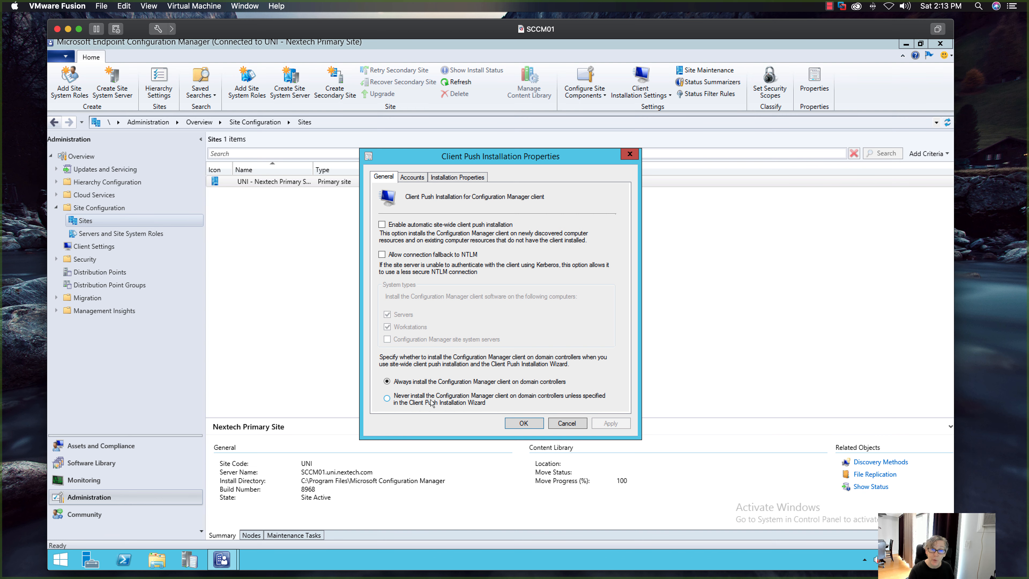
click(565, 423)
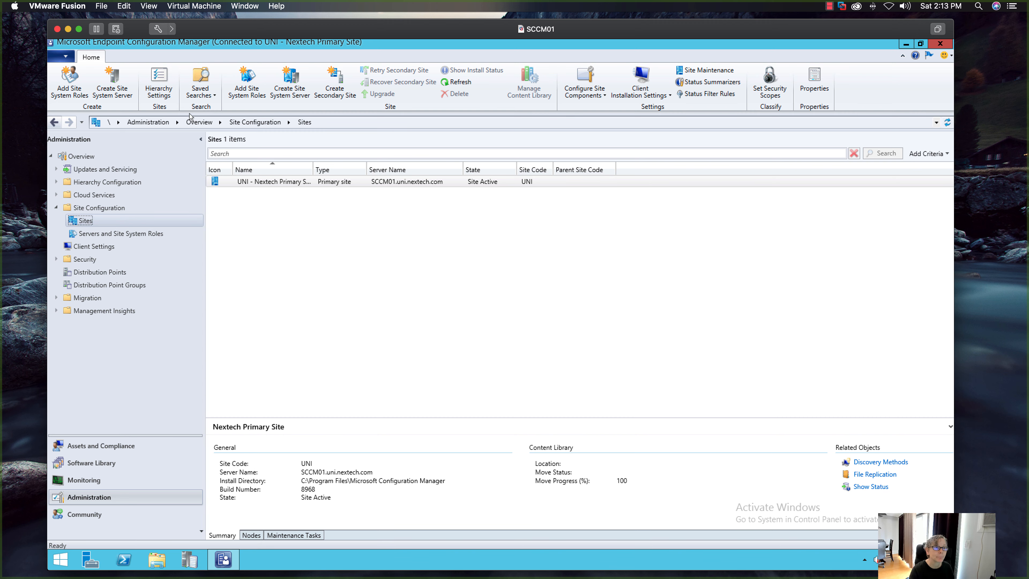
- Review the Client Upgrade options in the Hierarchy Settings properties and leave them without saving
click(170, 95)
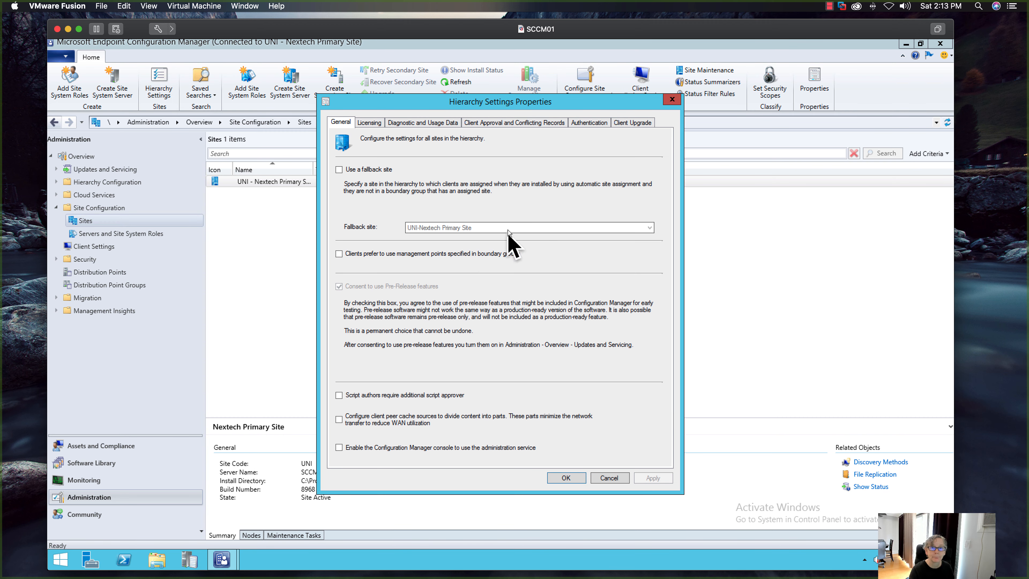
click(634, 121)
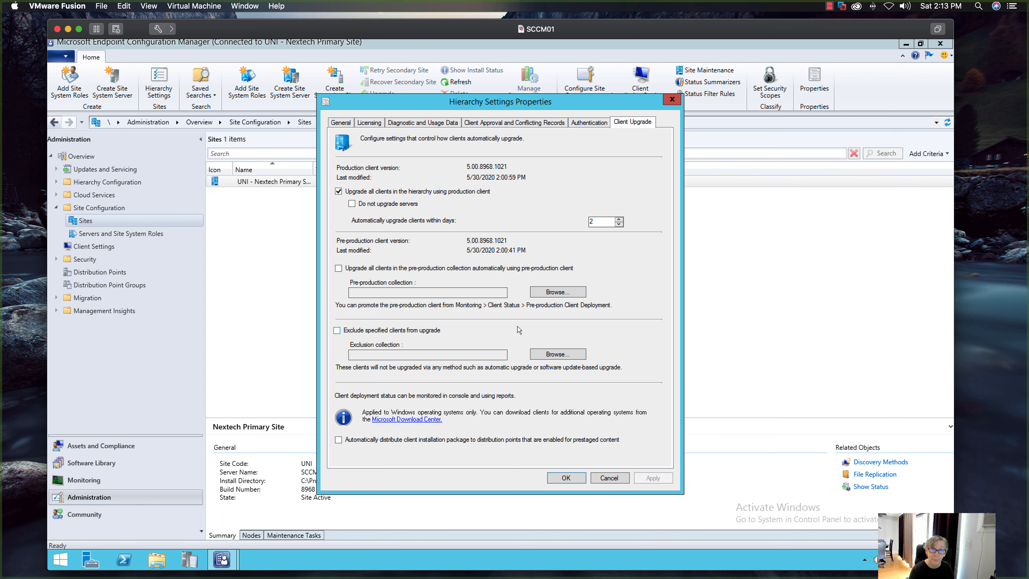
click(612, 478)
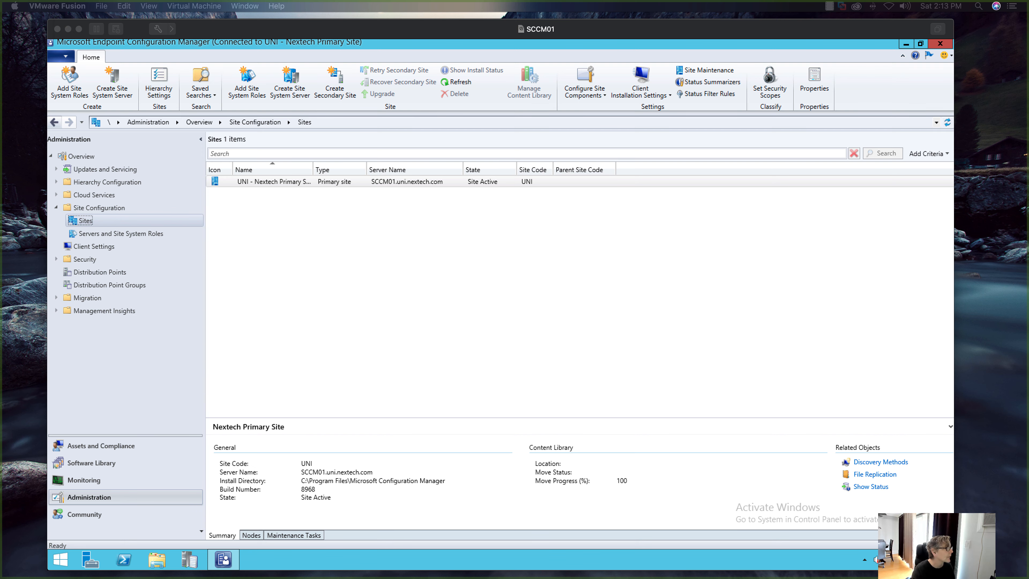
- Switch to Safari and examine the Windows 10 client and Windows 10 ADK support tables for Configuration Manager 2002 in the Microsoft documentation
drag(0, 77, 624, 58)
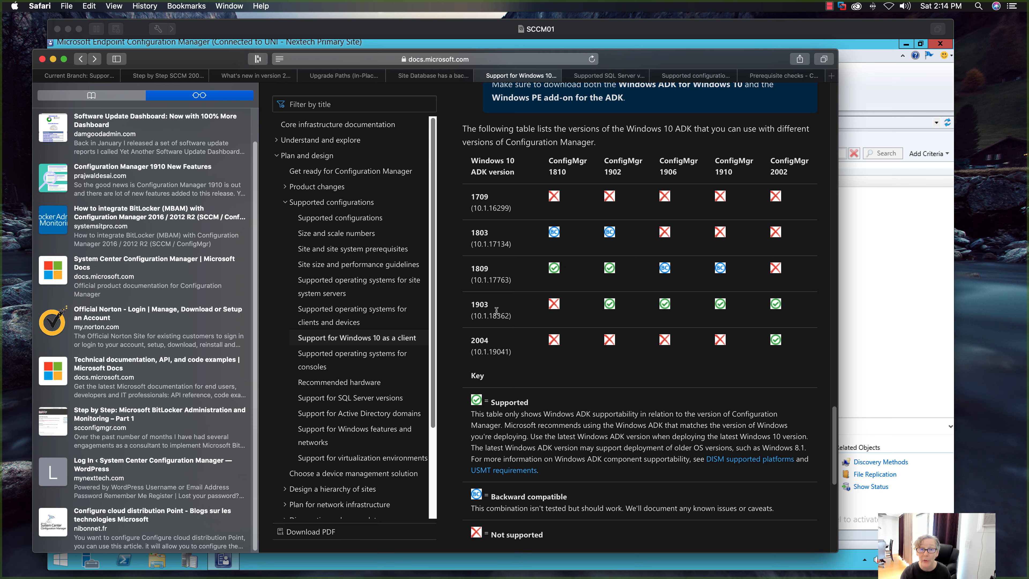
scroll(702, 383, up, 15)
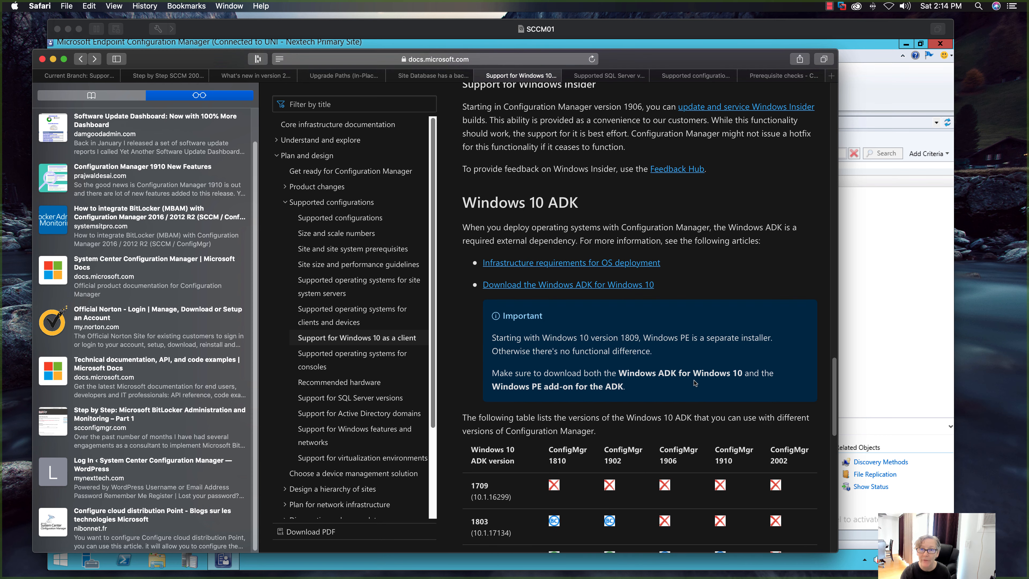
scroll(694, 380, up, 8)
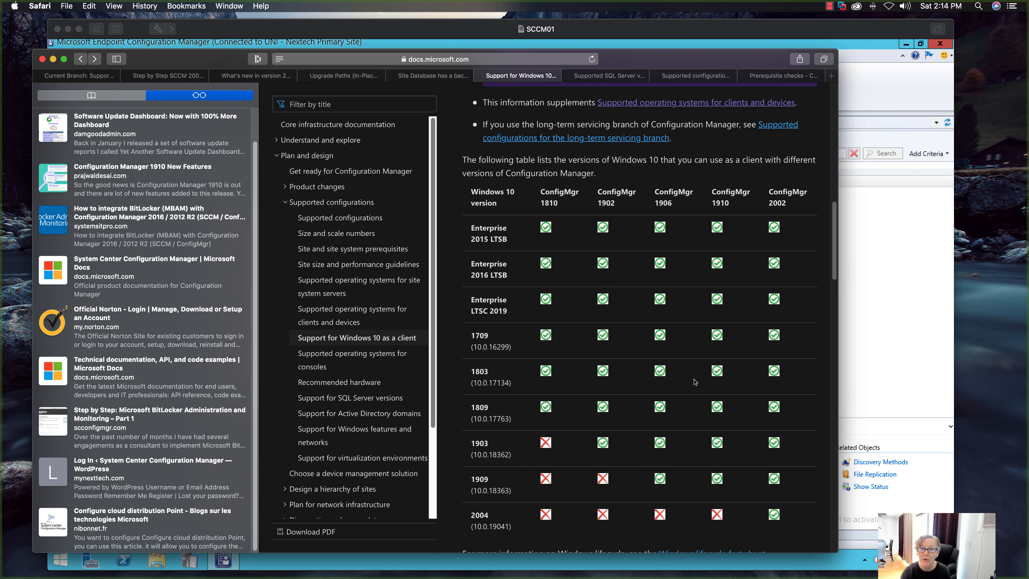
scroll(695, 381, down, 3)
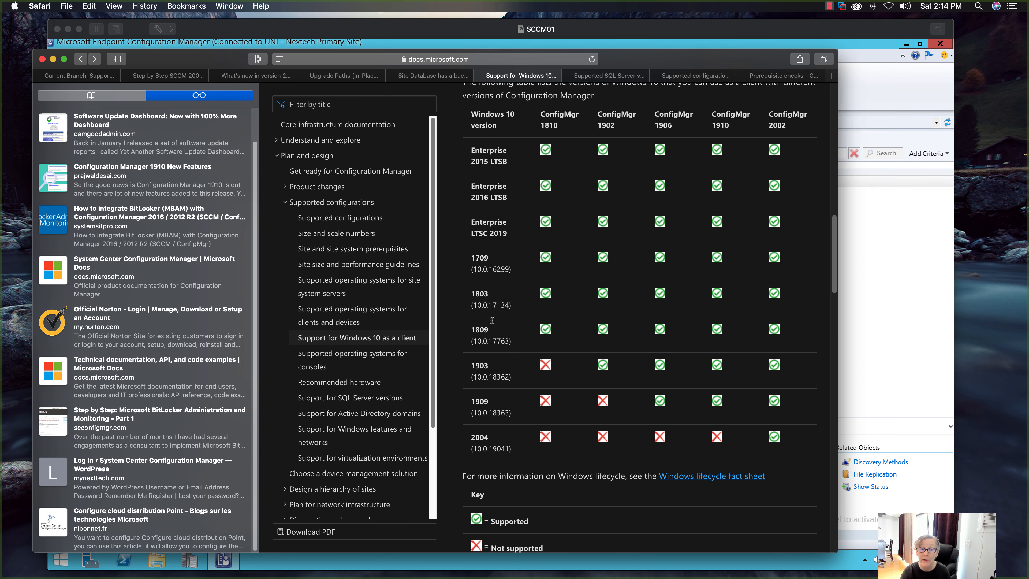
scroll(574, 327, down, 15)
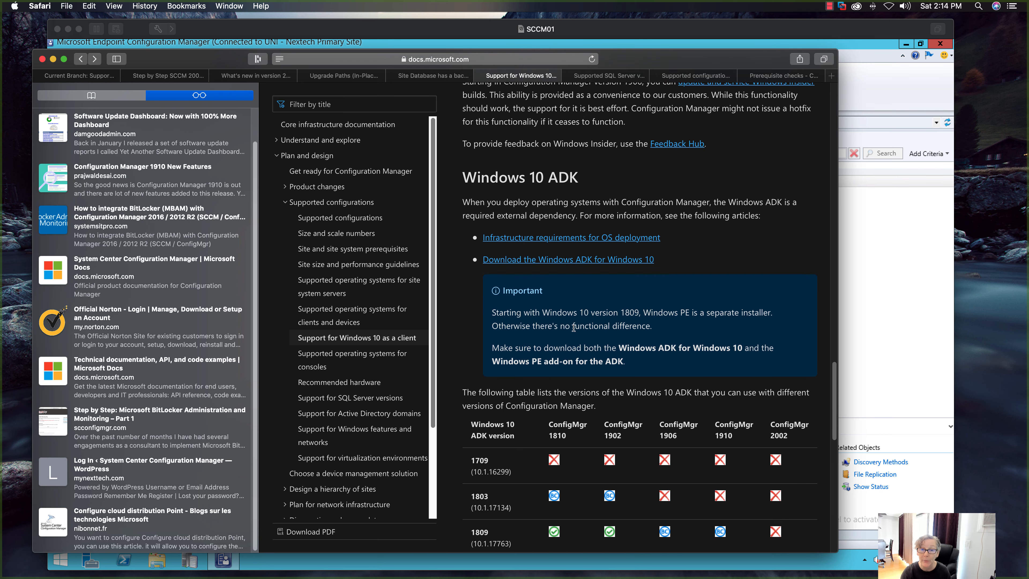
scroll(574, 328, down, 10)
scroll(574, 327, up, 6)
scroll(575, 330, down, 1)
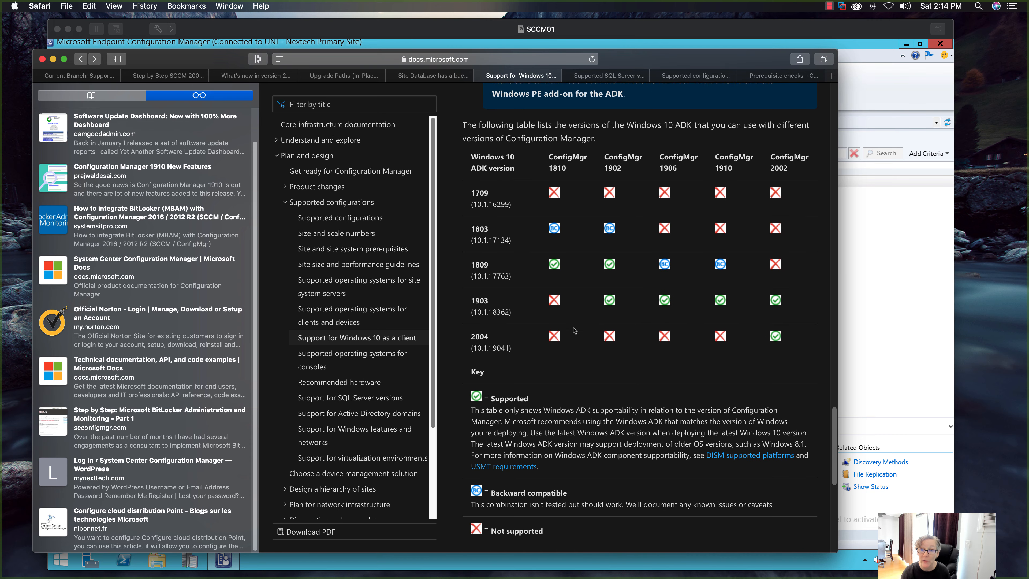
scroll(574, 330, down, 5)
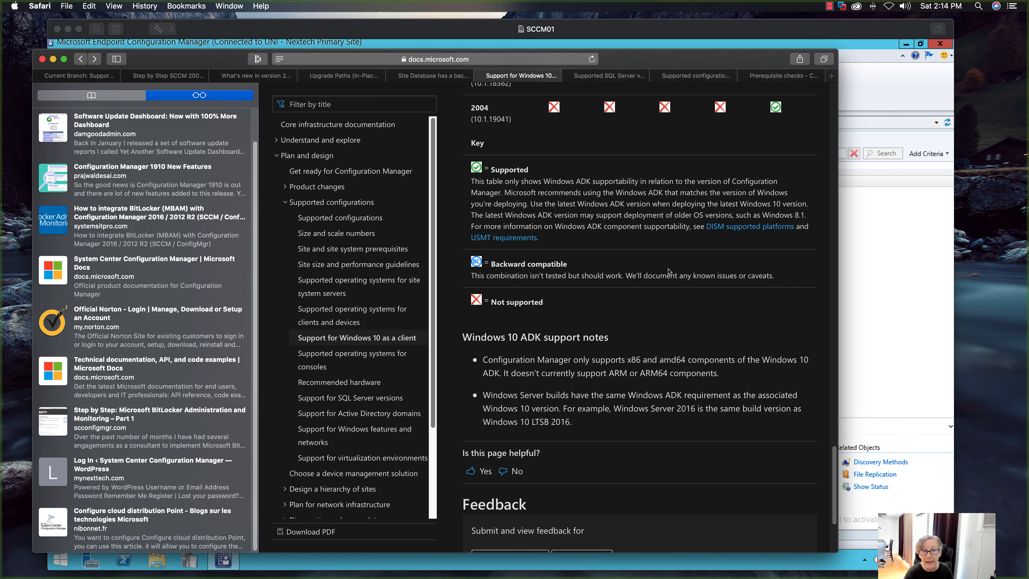
scroll(664, 271, up, 2)
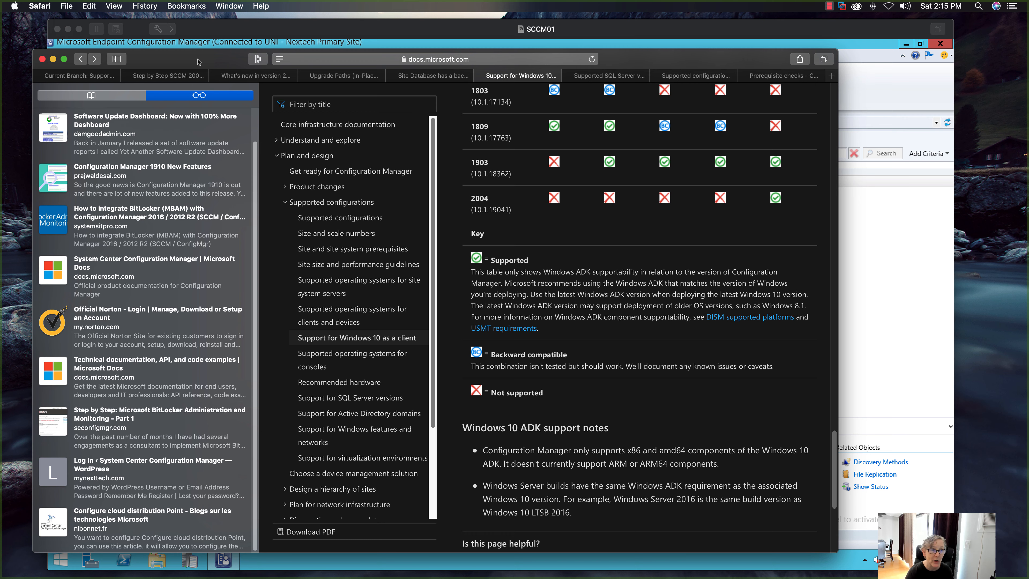
- Minimize the browser and exit the Configuration Manager console on SCCM01
click(53, 60)
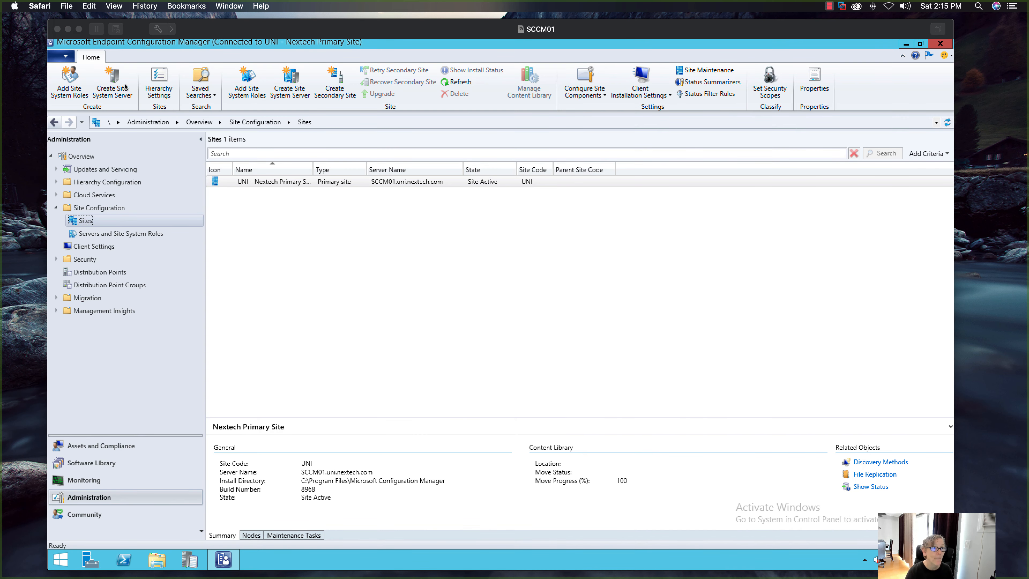
click(64, 56)
click(85, 240)
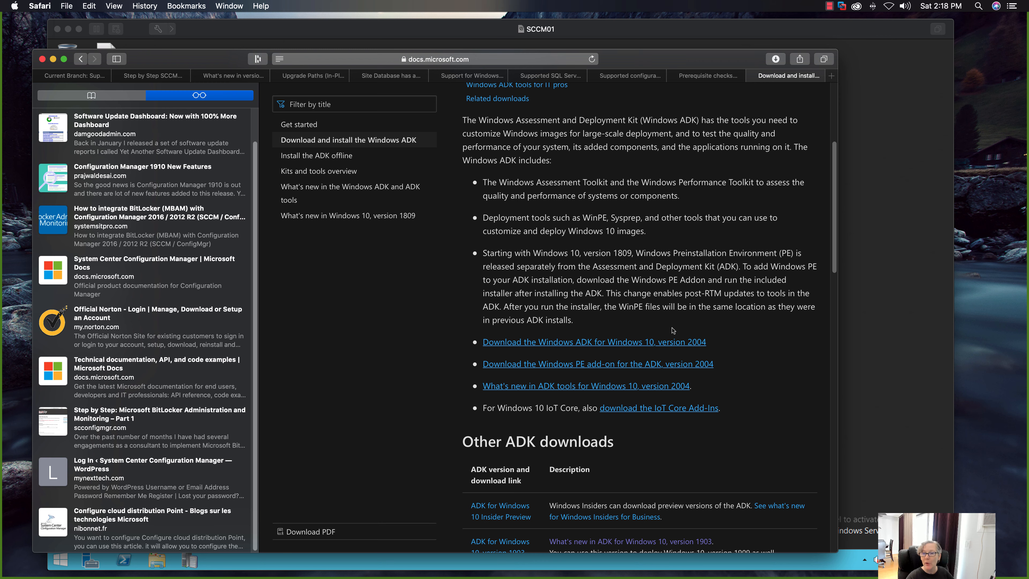
- Download the Windows PE add-on for the ADK, version 2004, from the Windows ADK download page in Safari, and minimize the browser
scroll(745, 345, down, 1)
scroll(745, 344, down, 10)
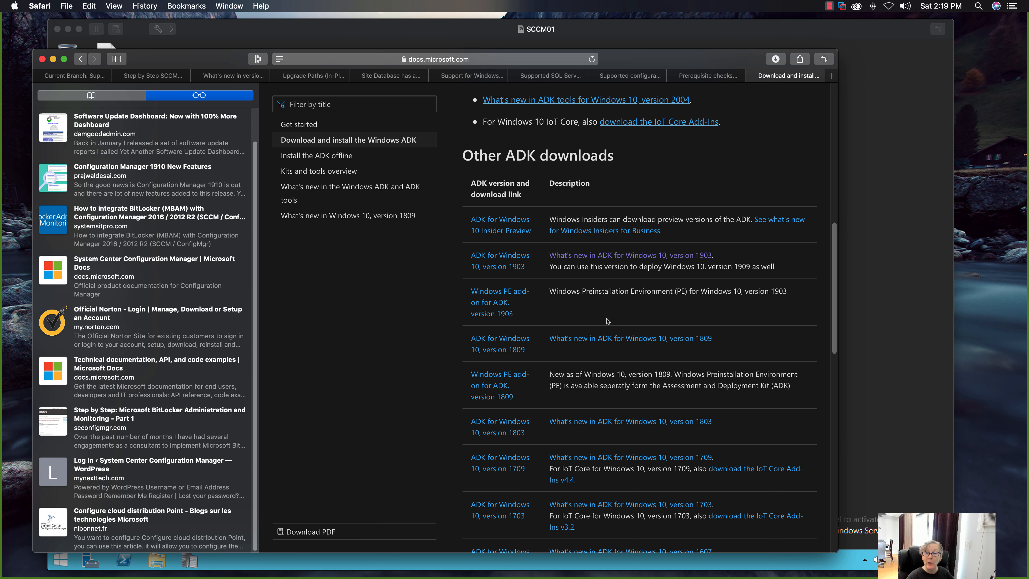
scroll(655, 310, up, 5)
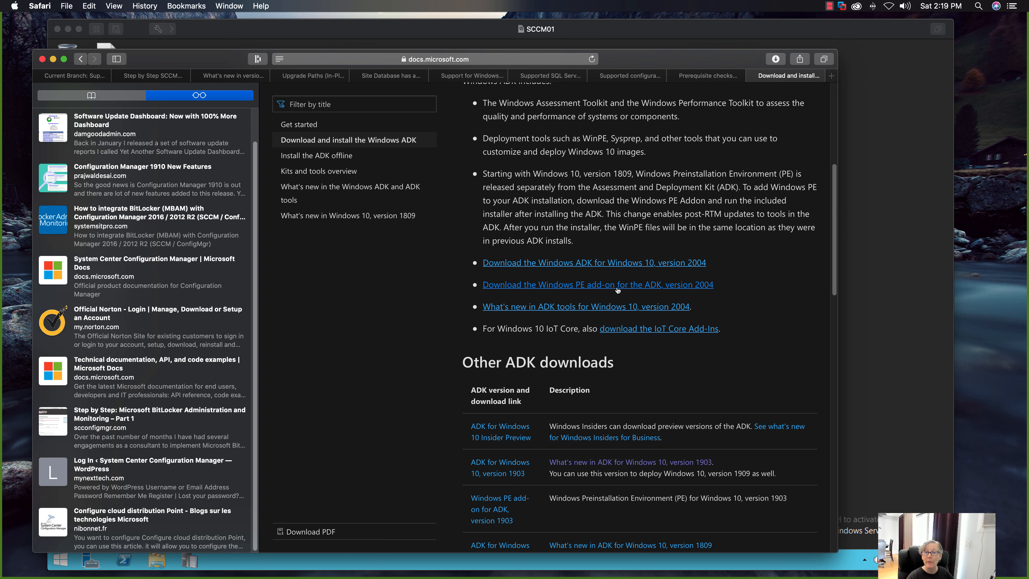
click(639, 287)
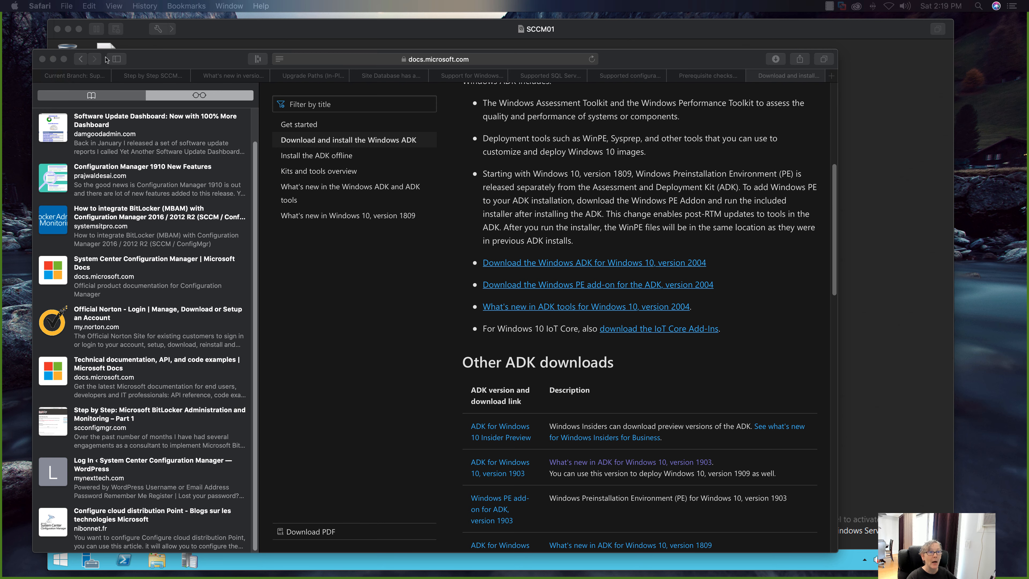
click(53, 59)
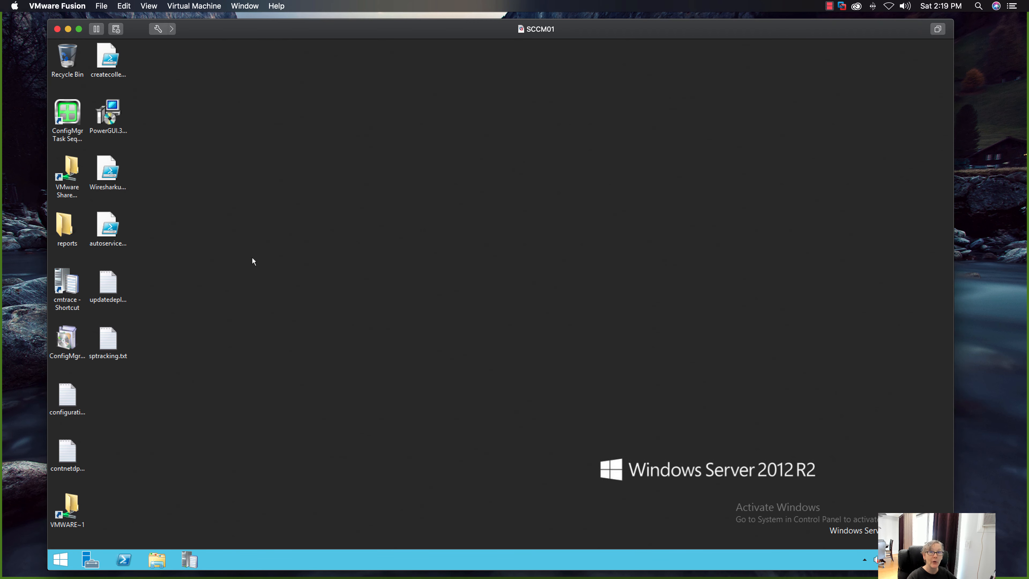
- Uninstall Windows Assessment and Deployment Kit - Windows 10 through the server's Programs and Features
right_click(65, 560)
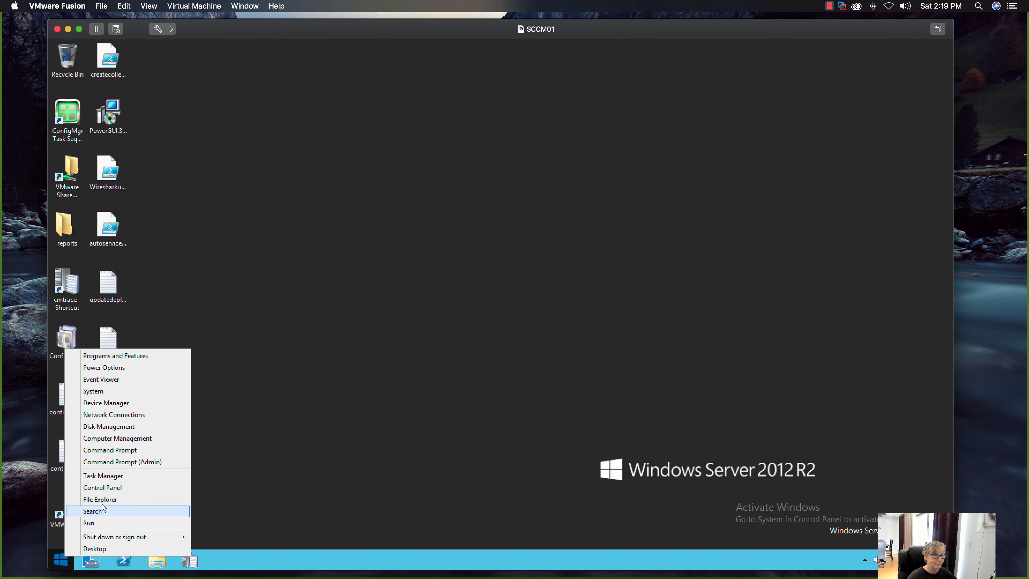
click(96, 488)
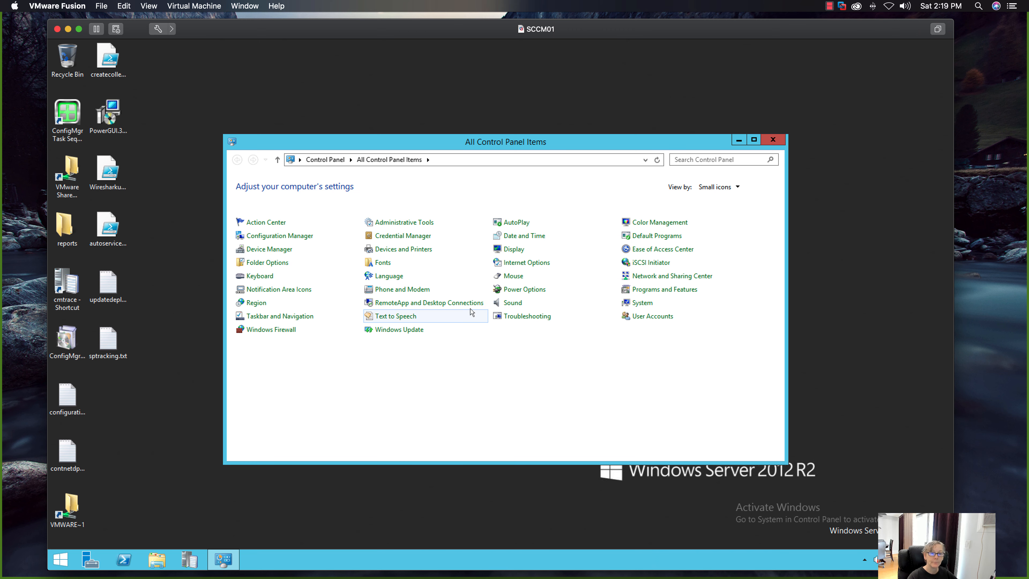
click(647, 290)
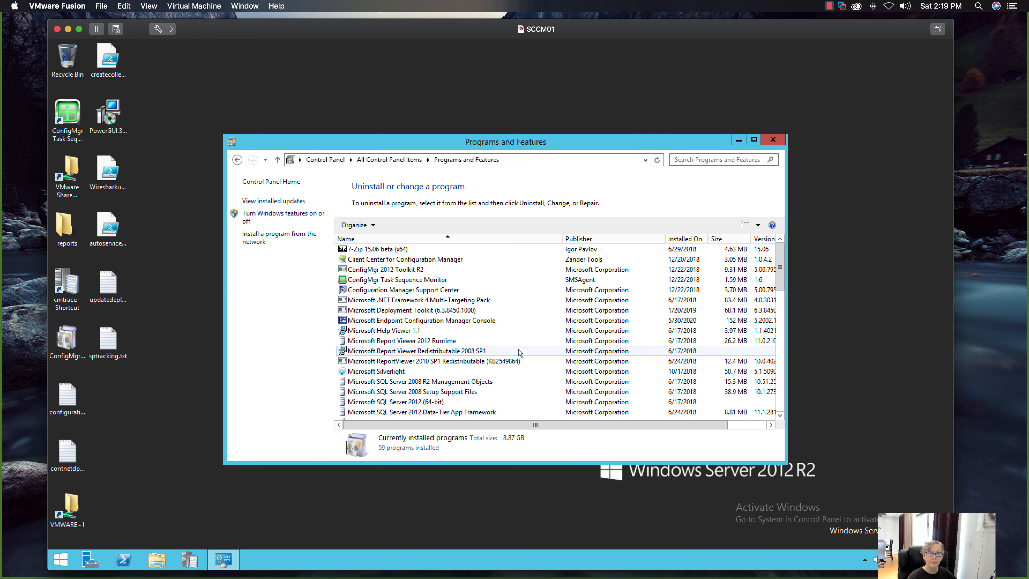
scroll(520, 351, down, 13)
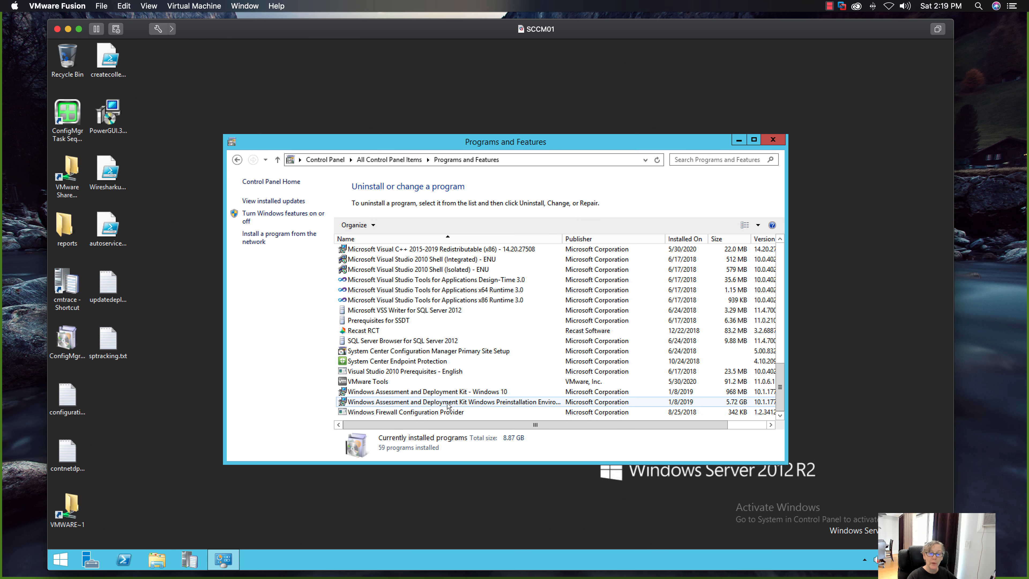
click(436, 393)
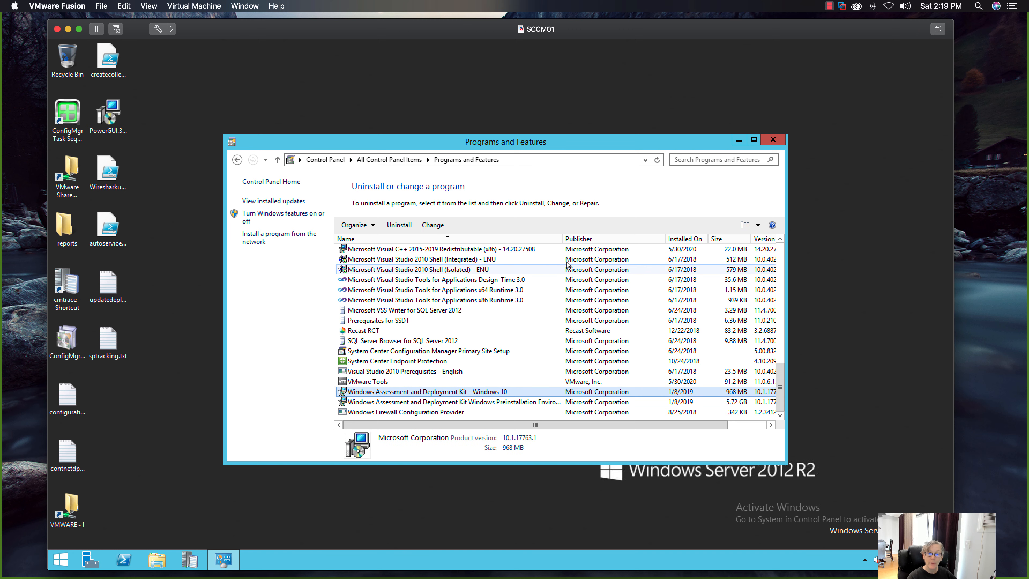
drag(562, 241, 604, 240)
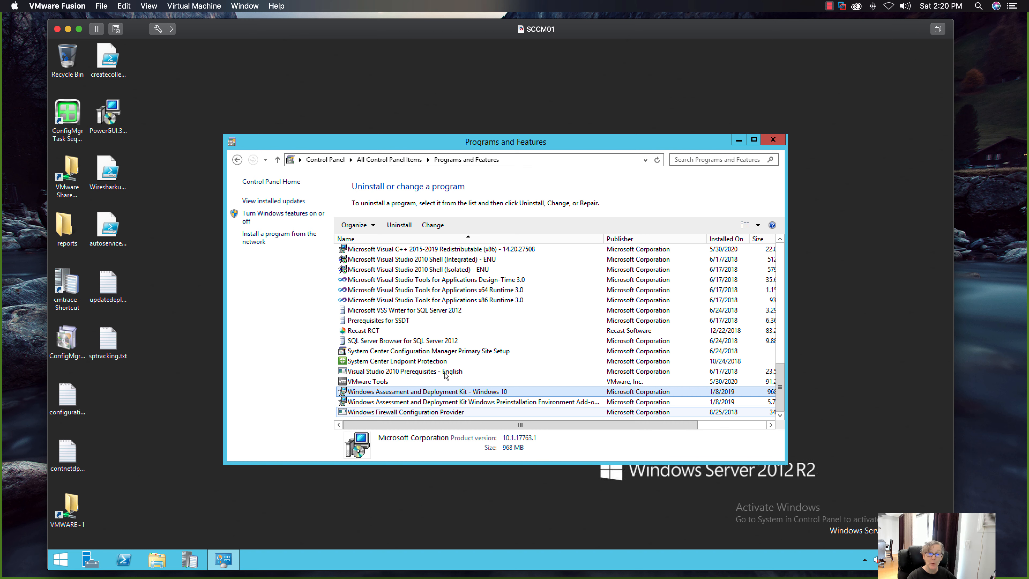
click(406, 225)
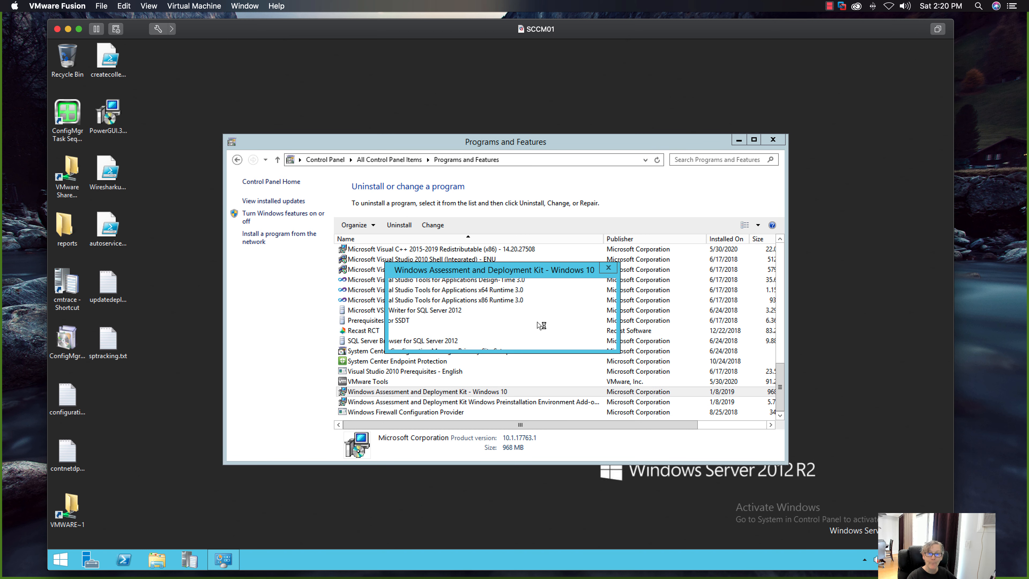
click(542, 337)
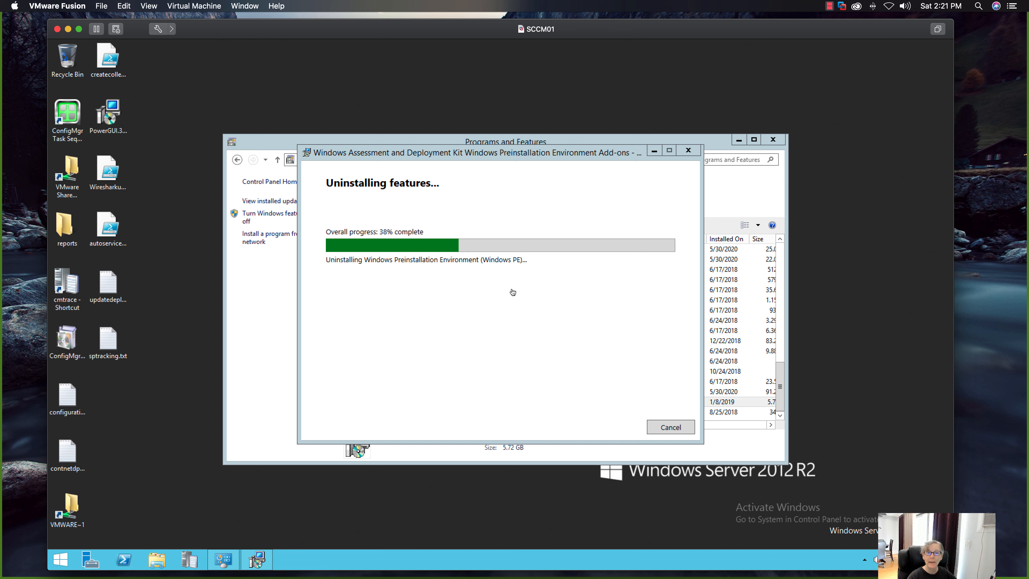
- Install the Windows ADK from adksetup.exe with the default path and features, usage data set to Yes and the license accepted, and close Server Manager
key(super+shift+2)
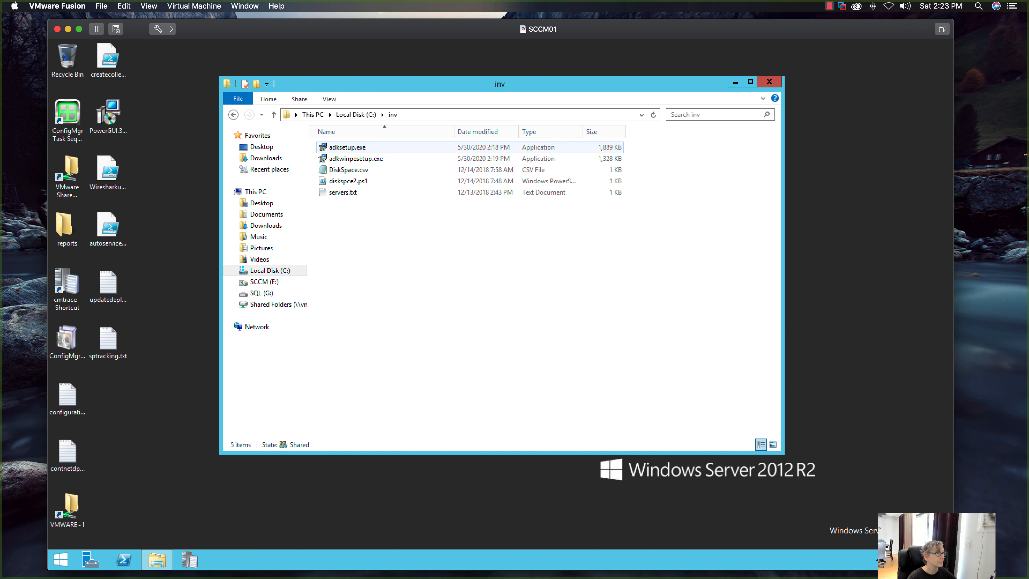
double_click(358, 150)
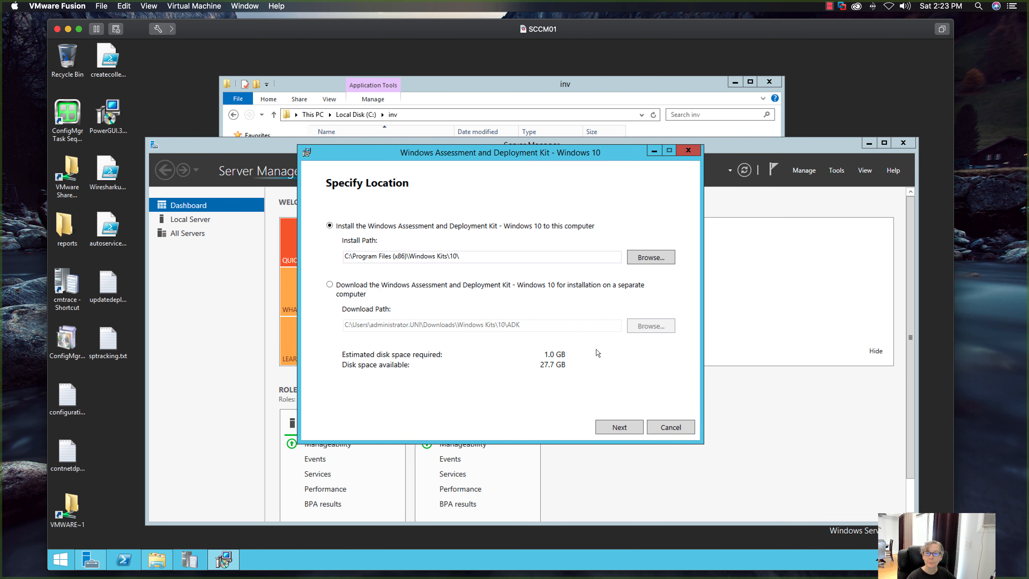
click(617, 427)
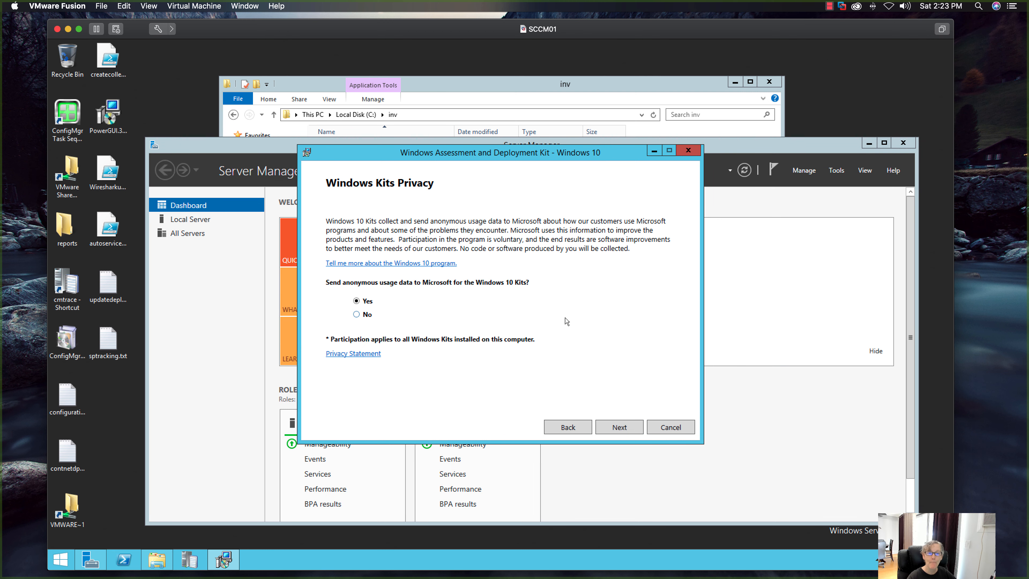
click(618, 427)
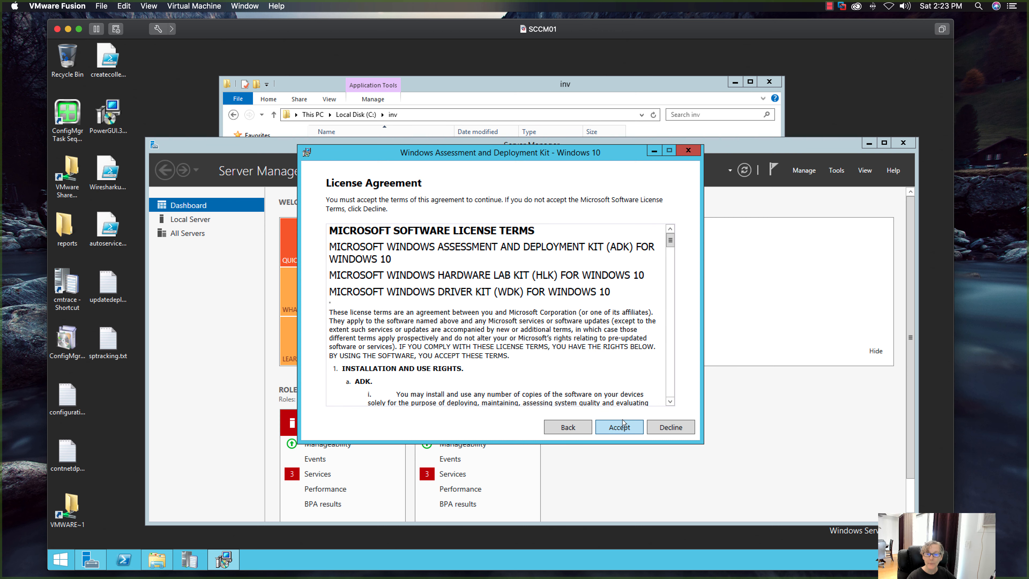
click(620, 427)
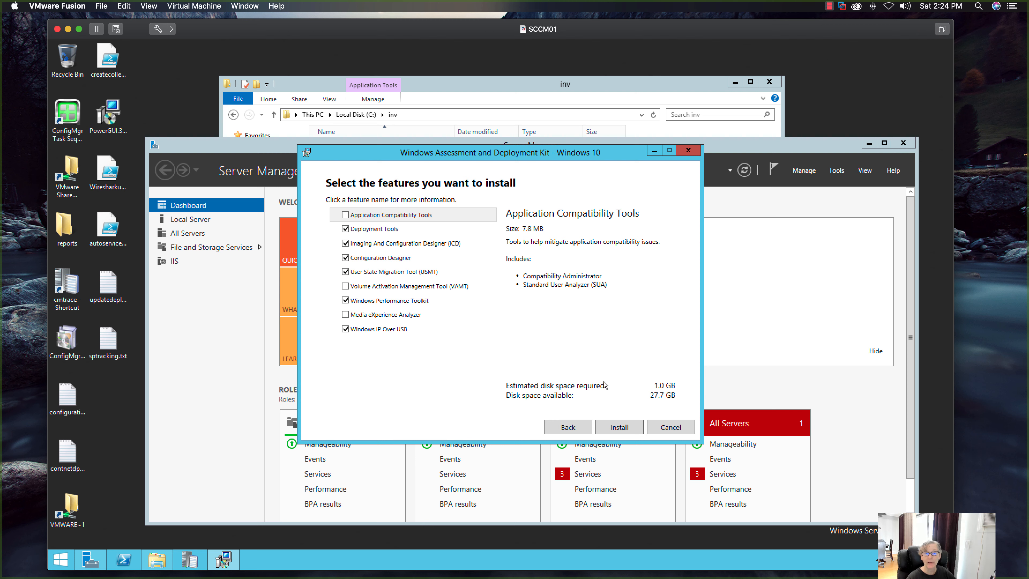
click(622, 428)
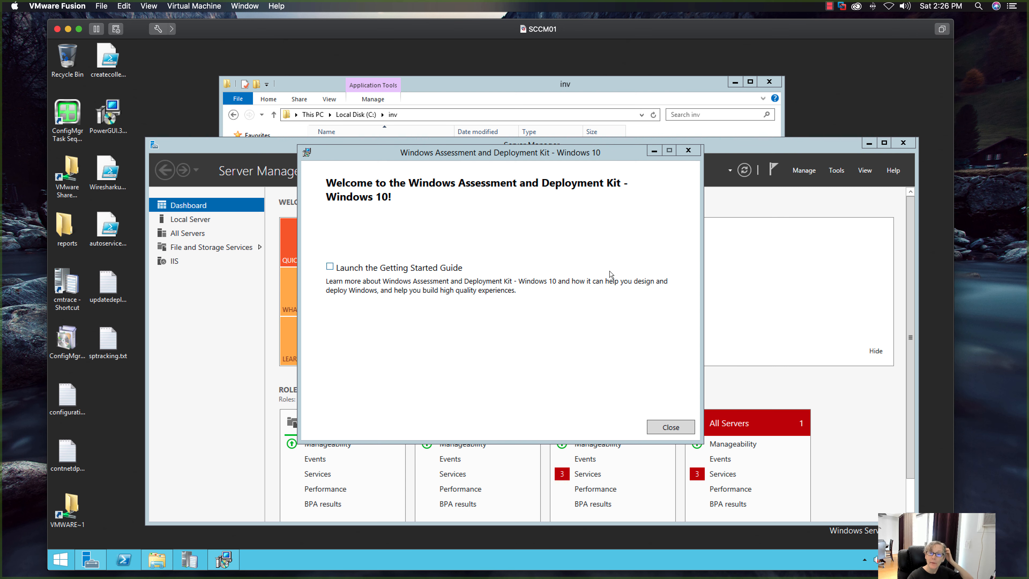
click(658, 425)
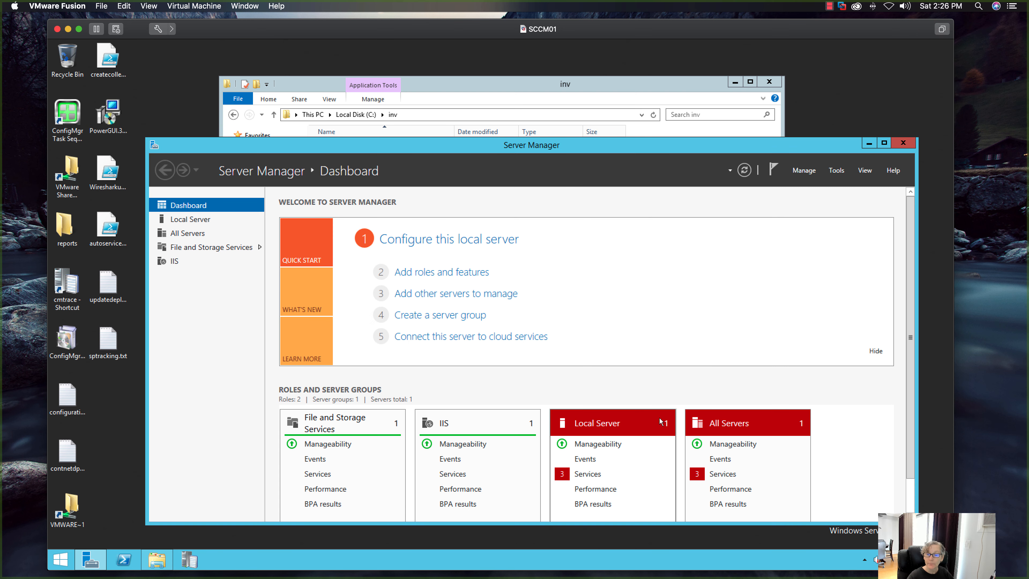
click(903, 142)
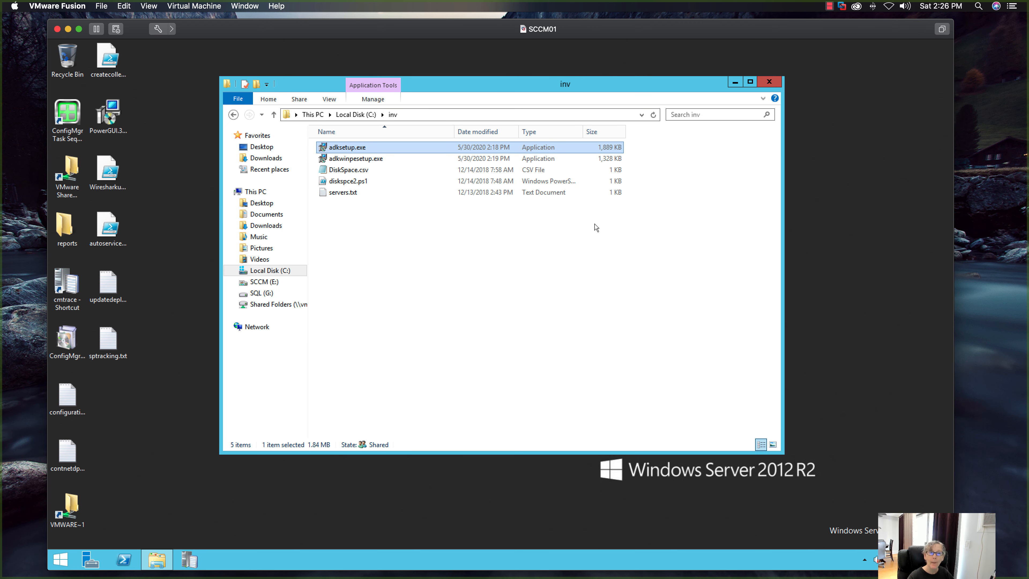
- Install the Windows PE add-on from adkwinpesetup.exe with the default path and feature, usage data set to Yes and the license accepted
double_click(381, 159)
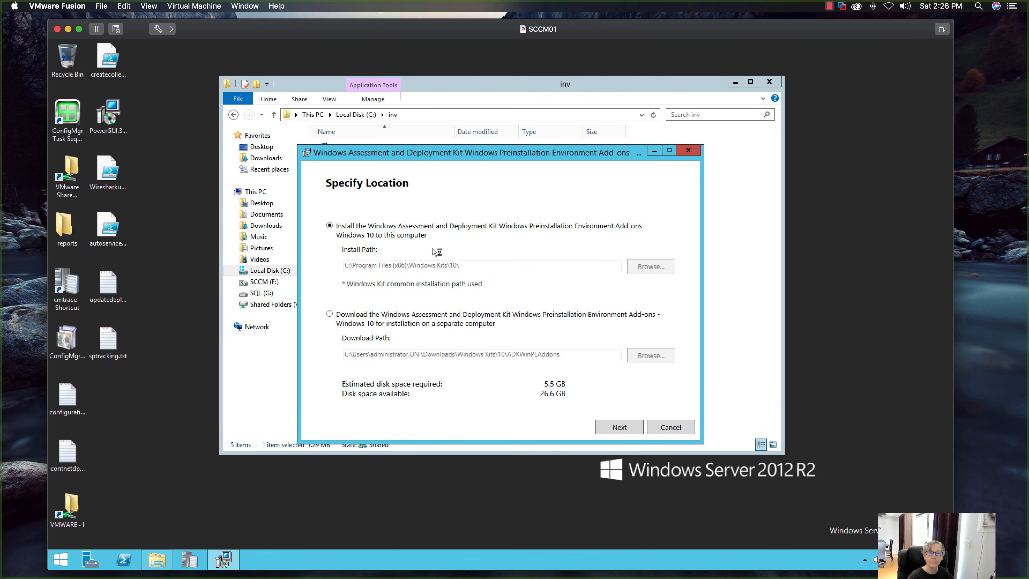
click(619, 427)
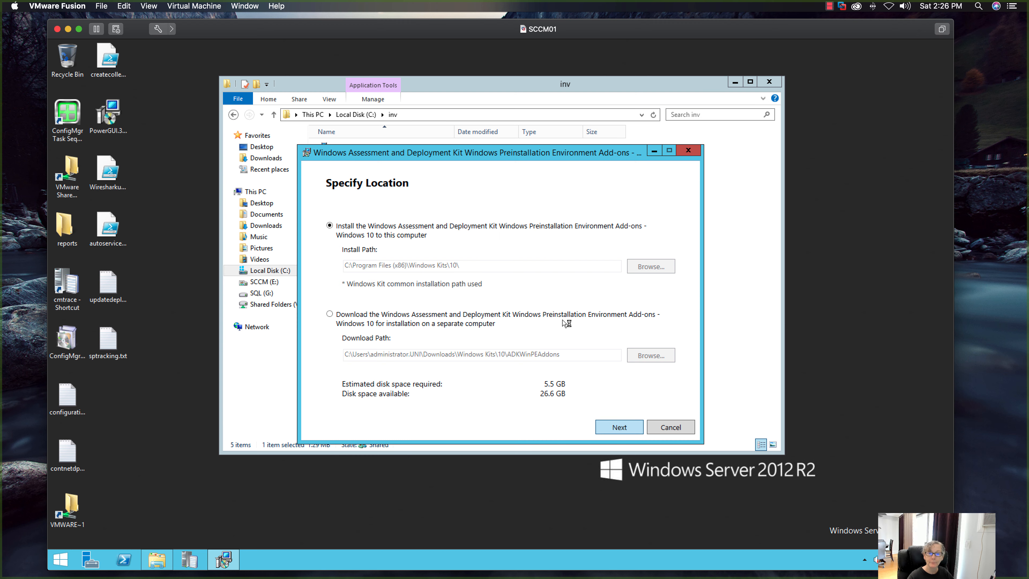
click(622, 428)
click(619, 429)
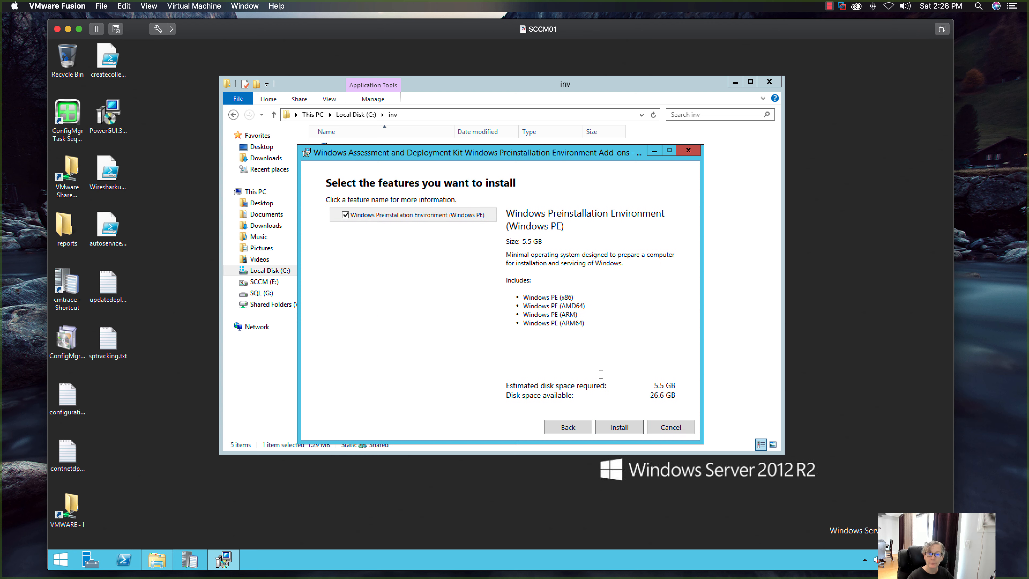
click(619, 427)
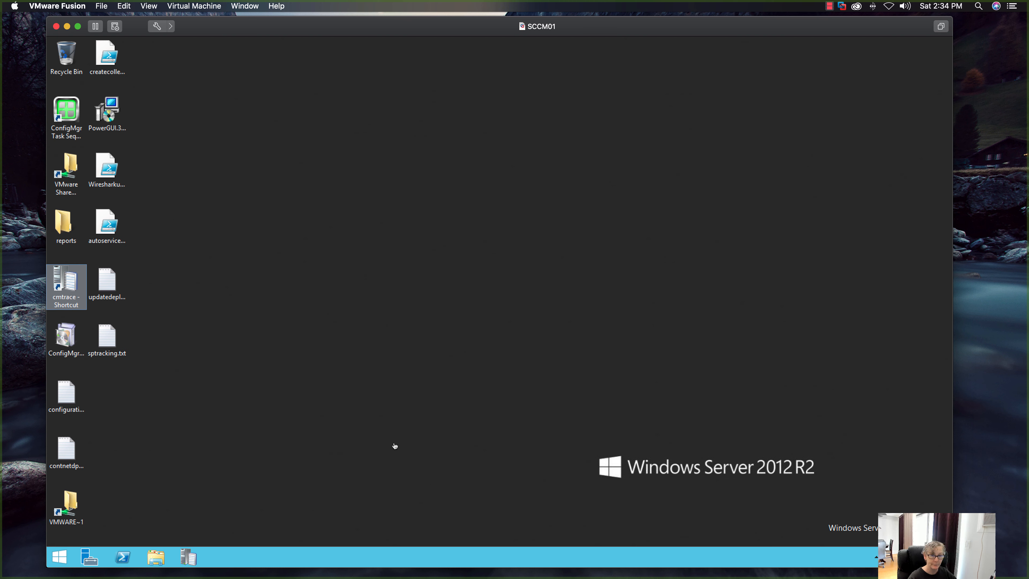
- Launch the Configuration Manager console and open the Boot Images list under Operating Systems in the Software Library
key(super)
click(379, 465)
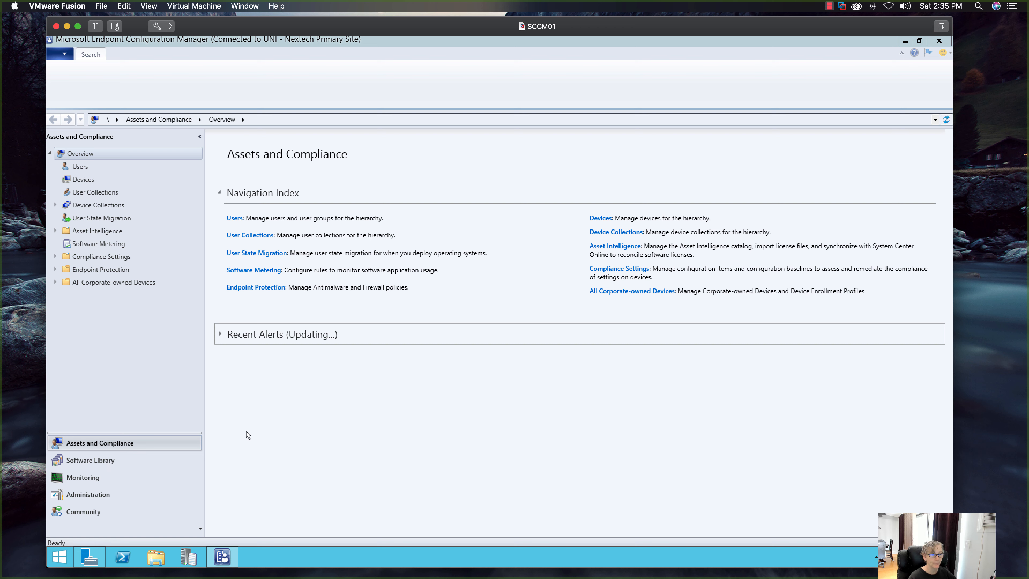
click(561, 333)
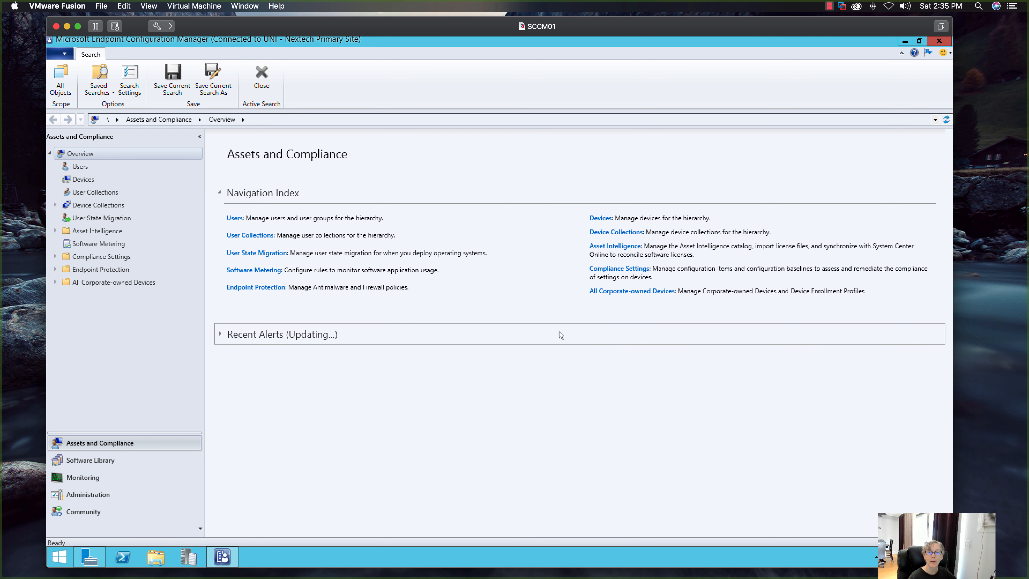
click(120, 460)
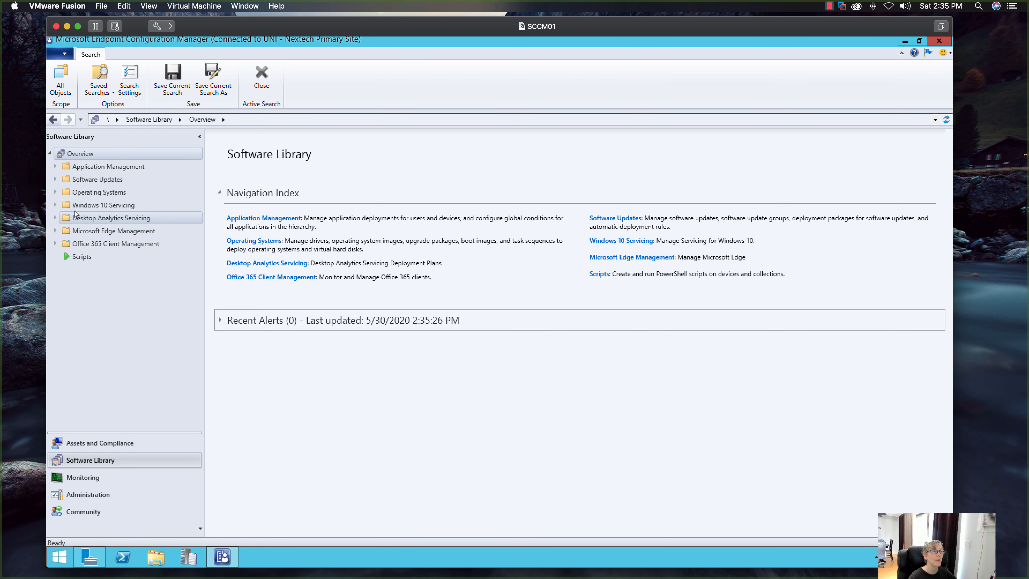
click(55, 193)
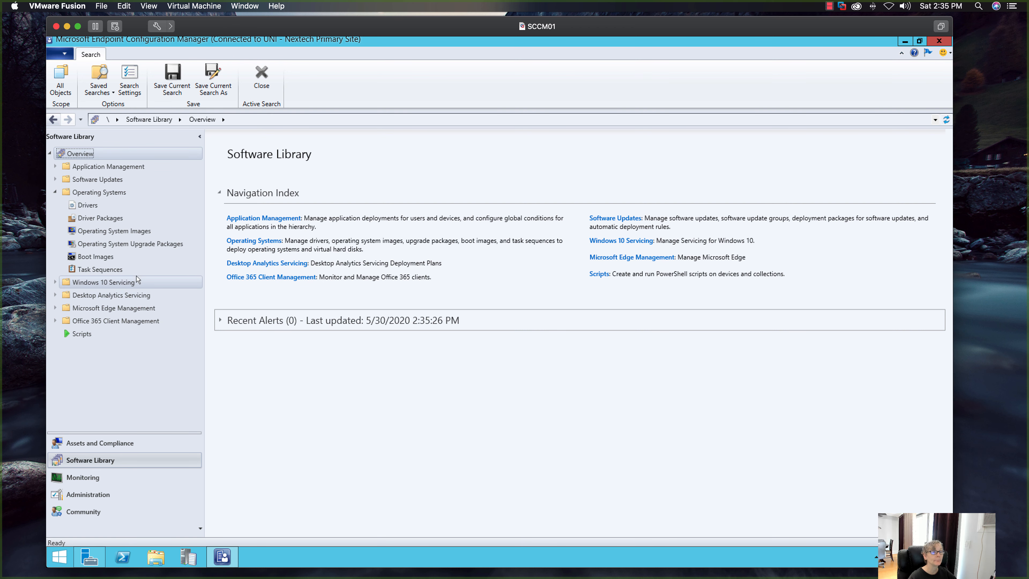
click(95, 257)
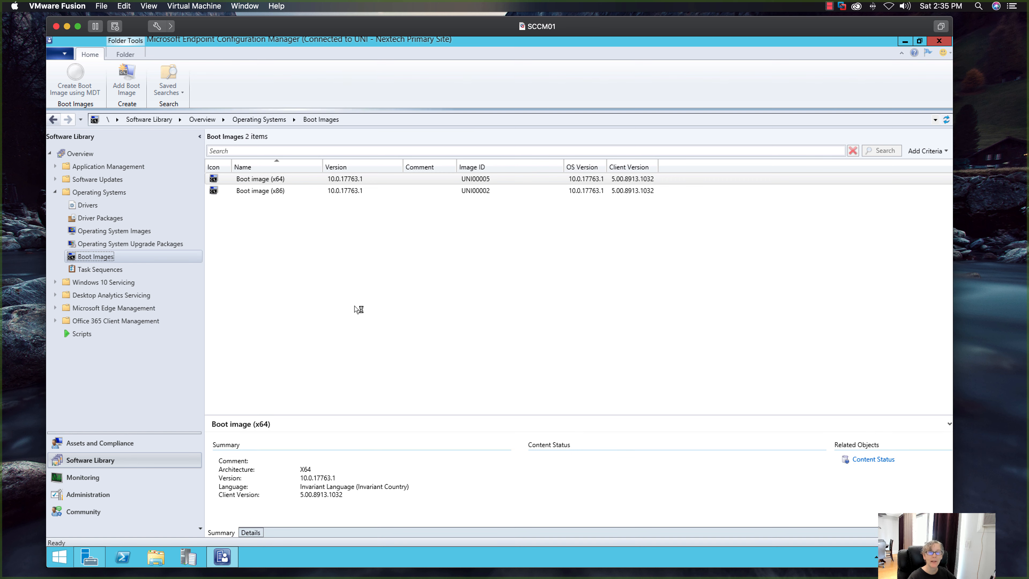
- Update the distribution points for Boot image (x64), reloading it with the current Windows PE version from the ADK, and close the wizard
click(274, 181)
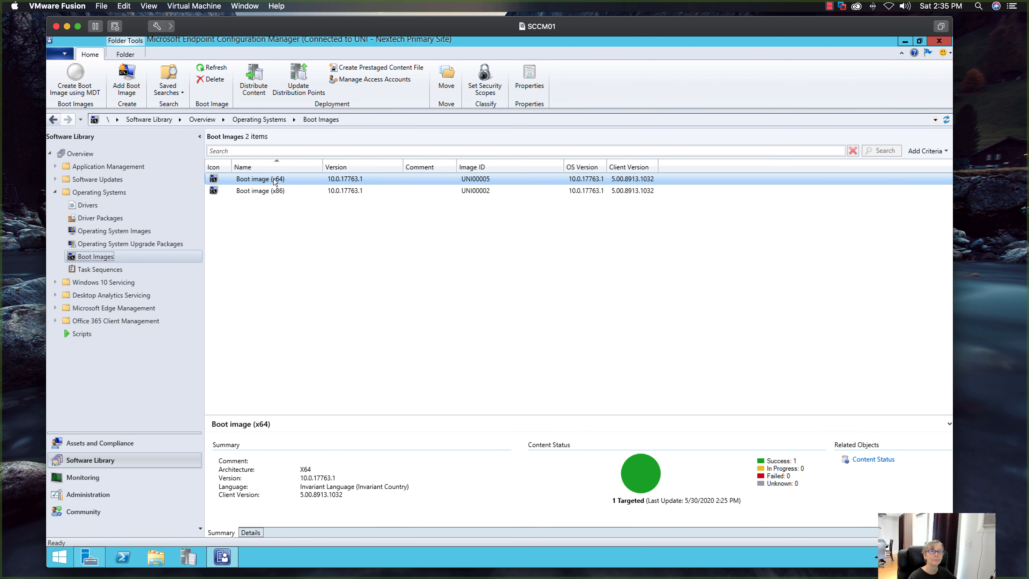
right_click(274, 181)
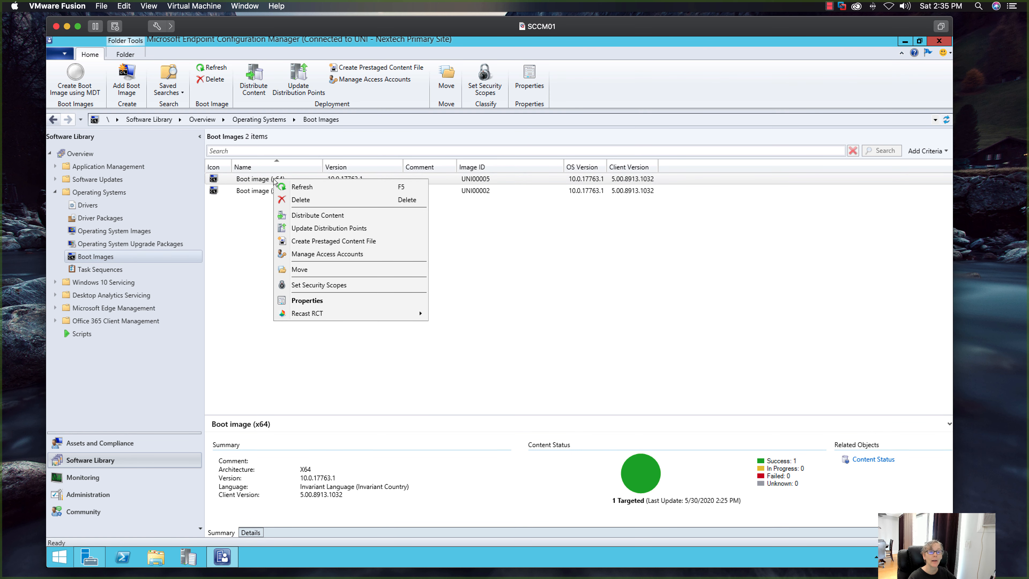
click(308, 229)
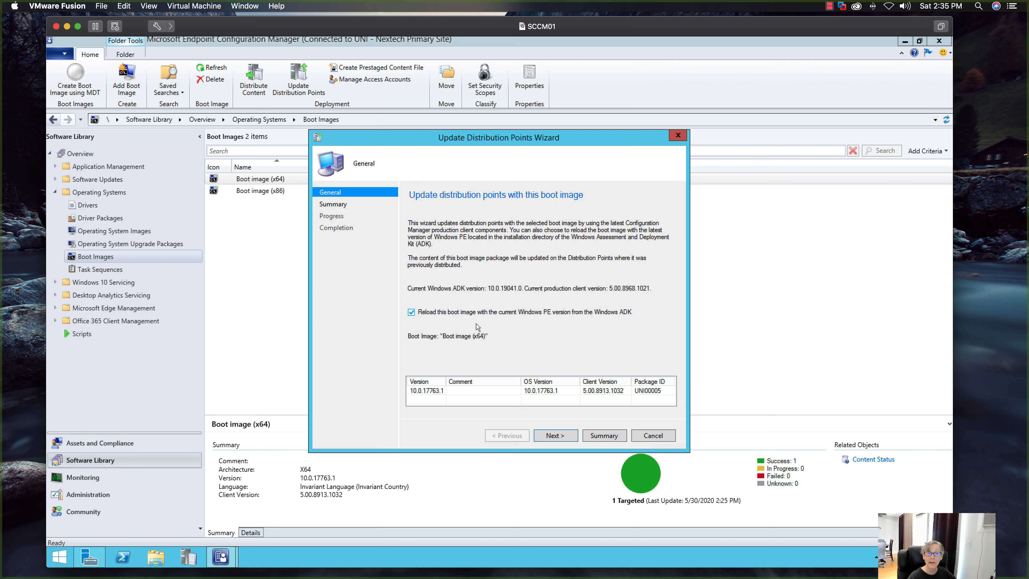
click(451, 391)
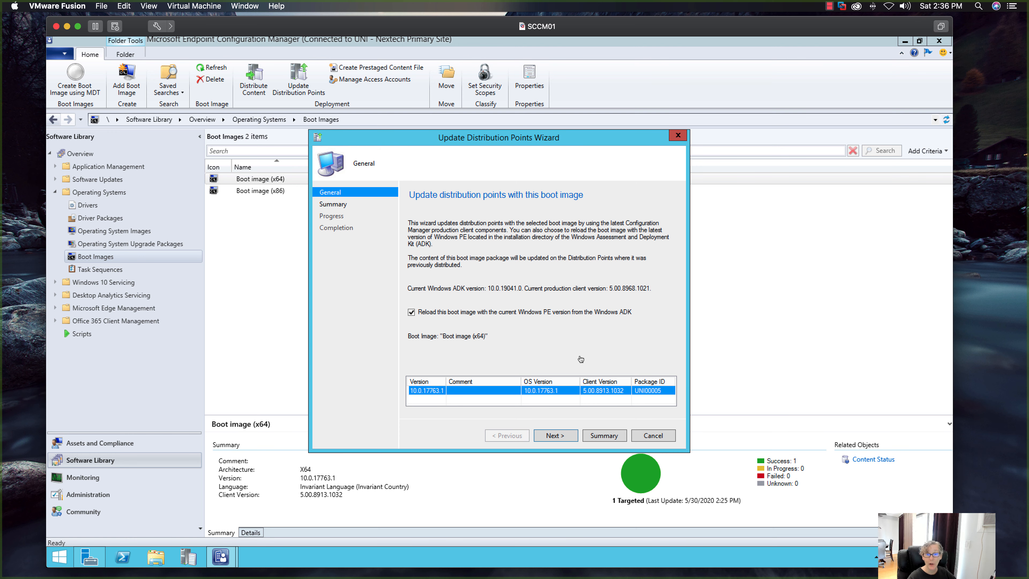
click(562, 434)
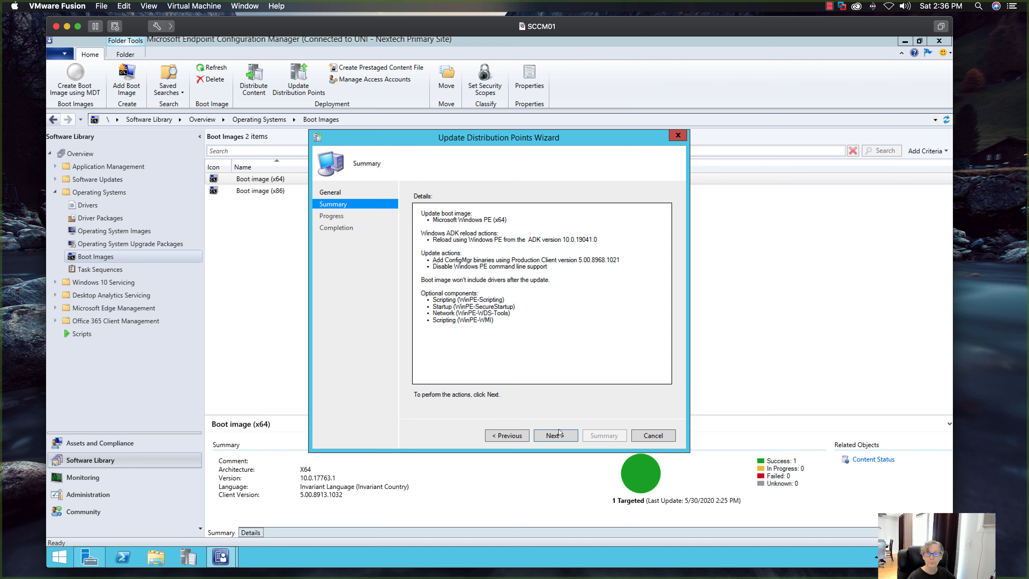
click(559, 435)
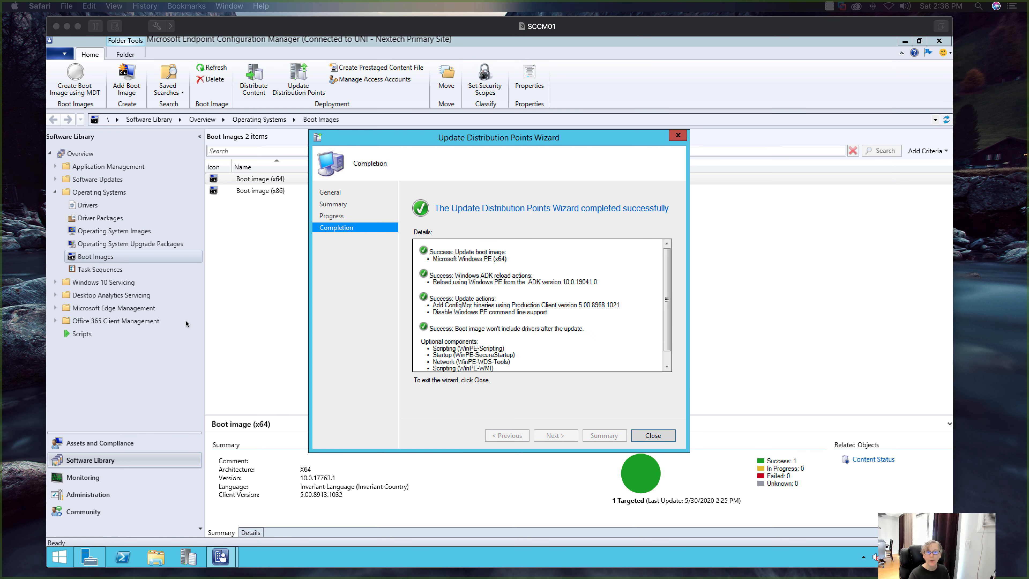
click(646, 438)
click(652, 435)
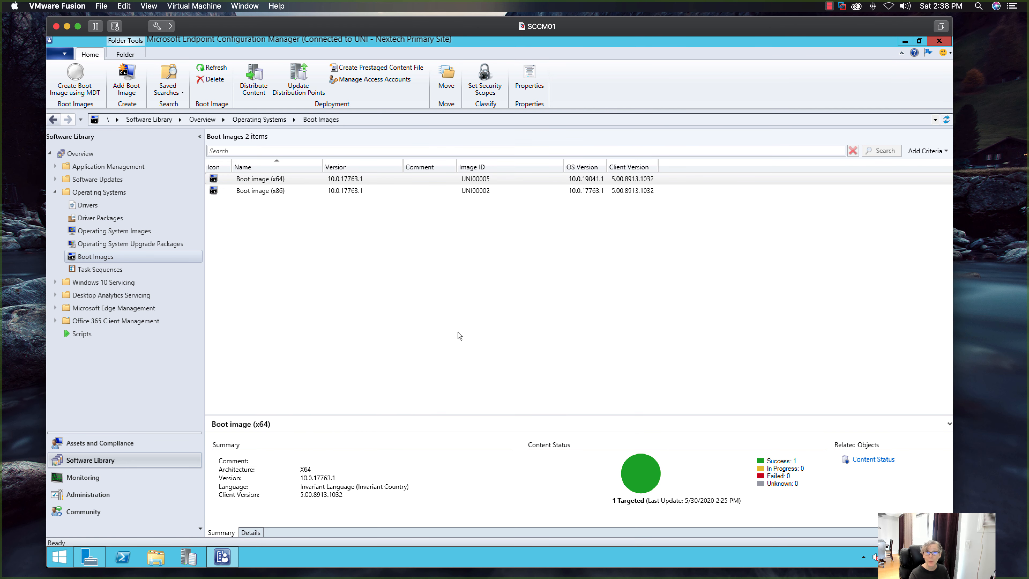
- Update the distribution points for Boot image (x86), reloading it with the current Windows PE version from the ADK, and close the wizard
click(277, 192)
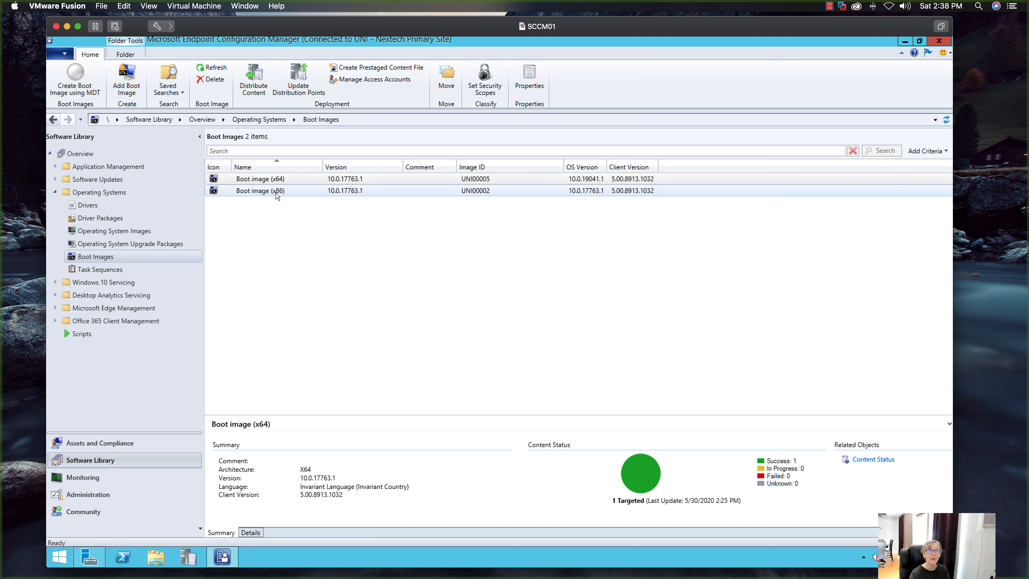
right_click(279, 197)
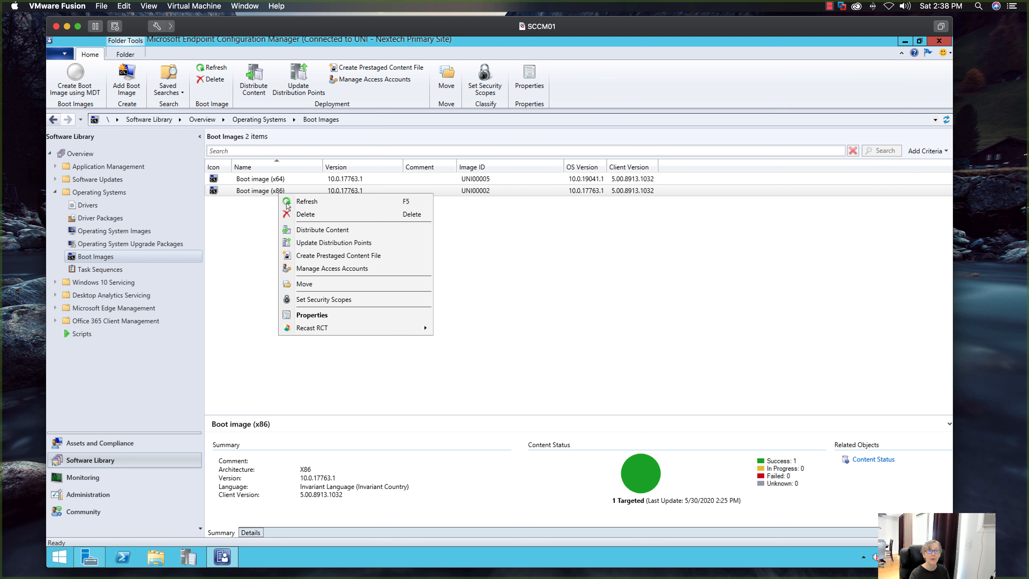
click(322, 245)
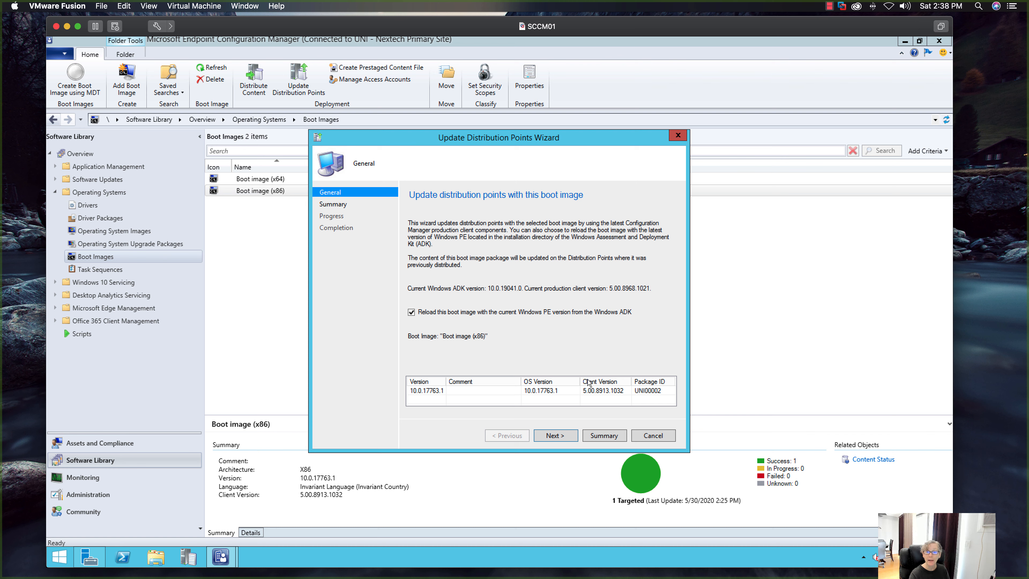
click(566, 437)
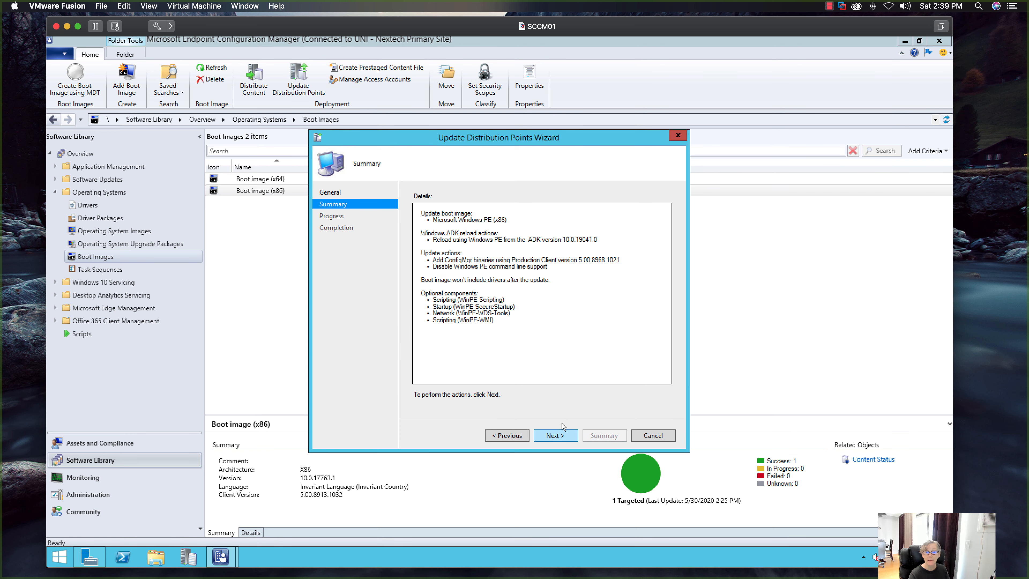
click(560, 435)
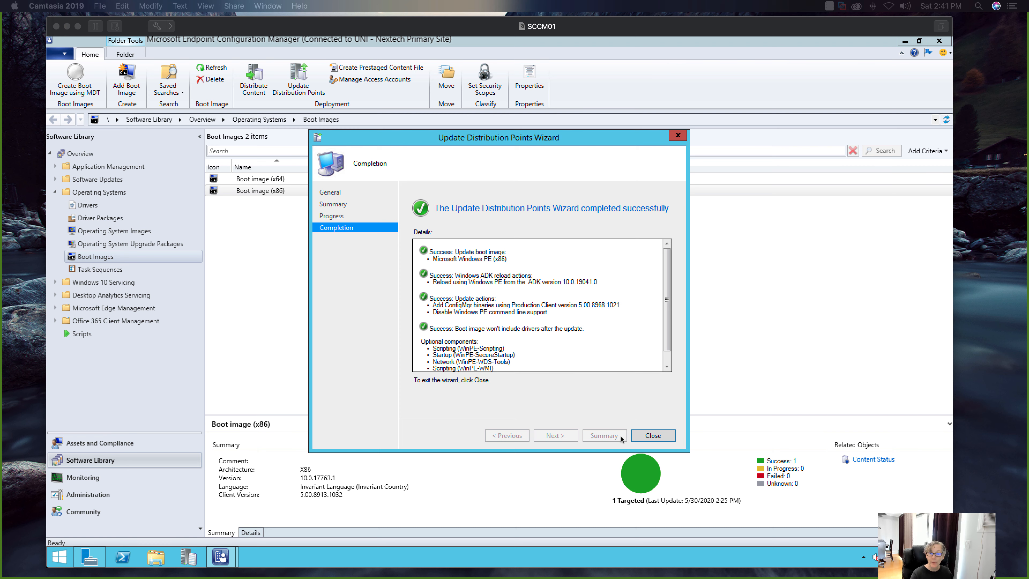
click(638, 436)
click(639, 436)
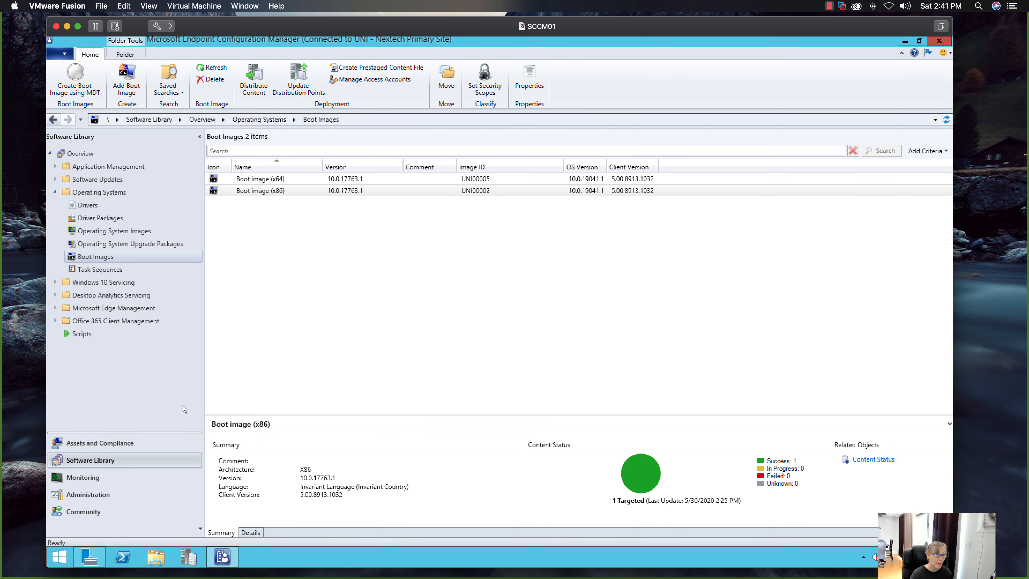
- Check the distribution content status of the x64 and x86 boot images in the Monitoring workspace
click(93, 477)
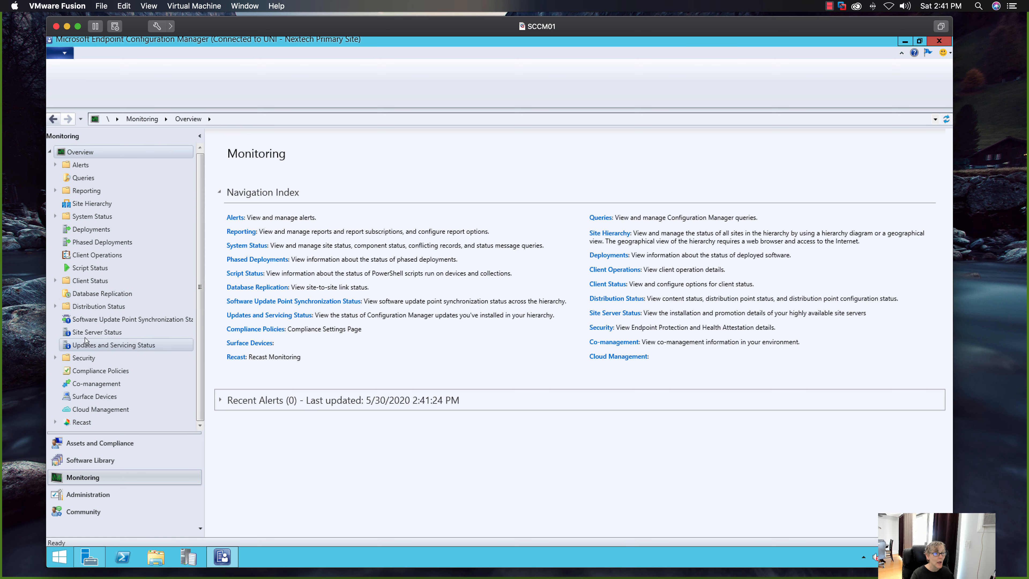
click(55, 306)
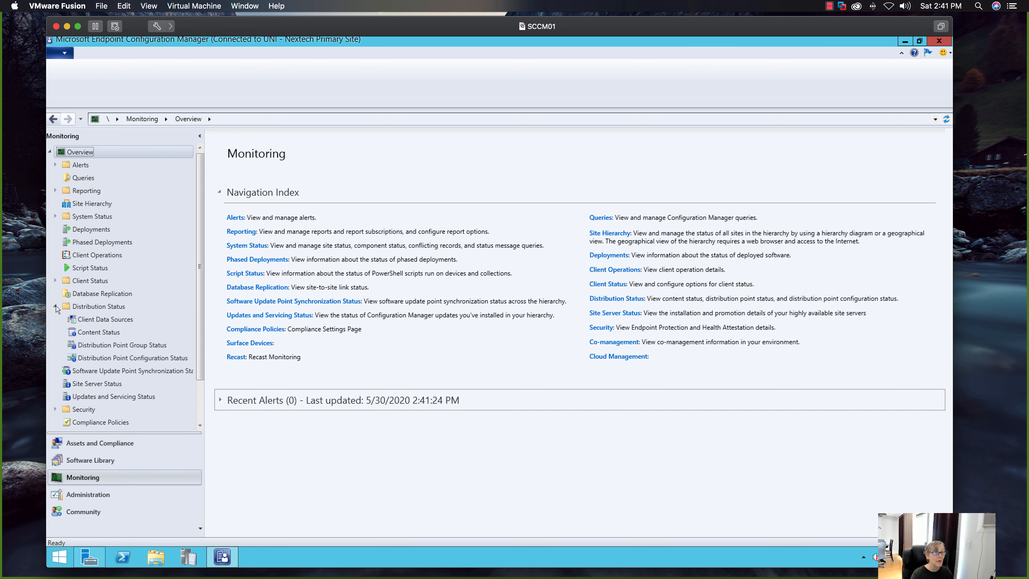
click(99, 332)
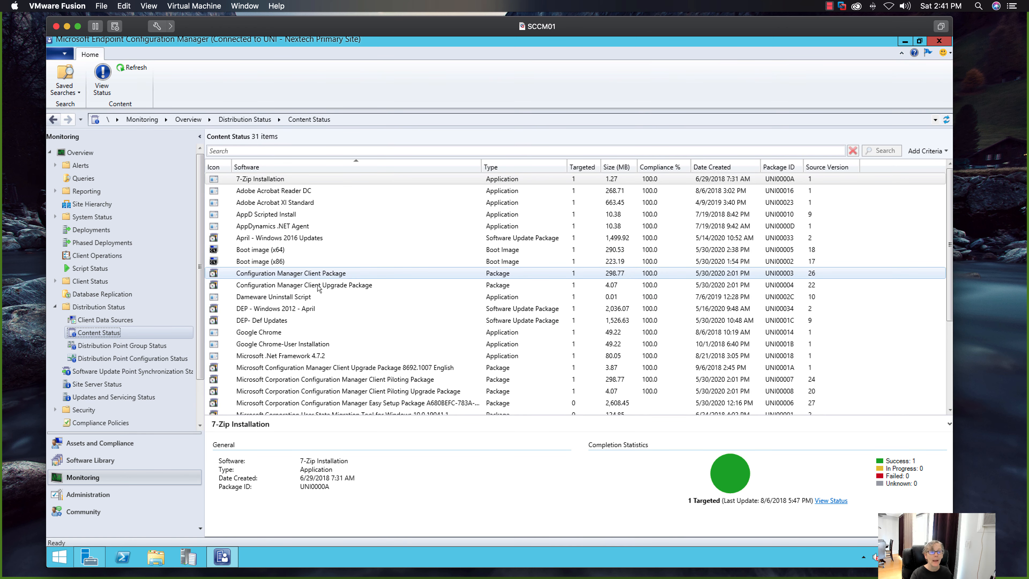
click(298, 250)
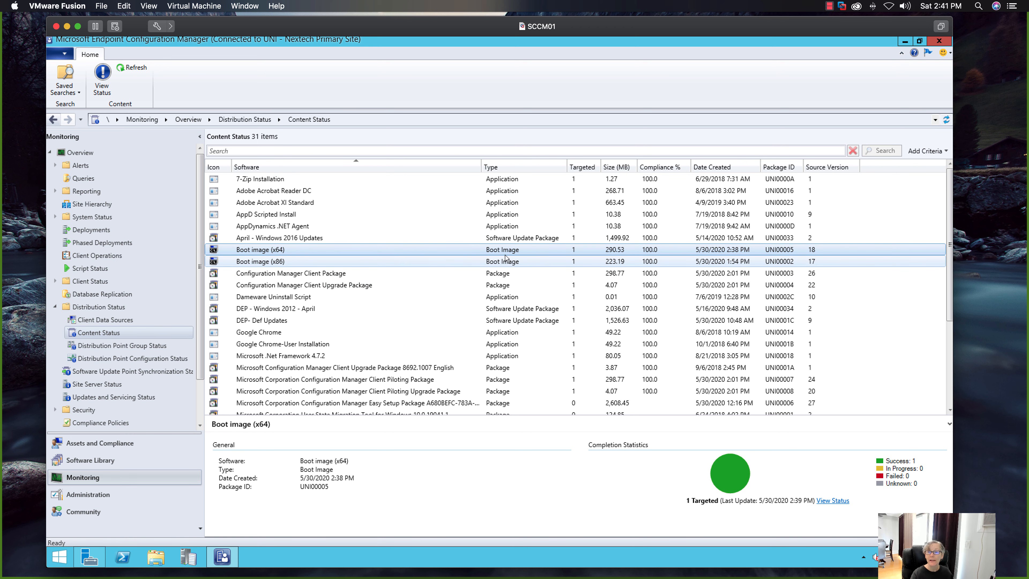
click(369, 263)
click(366, 251)
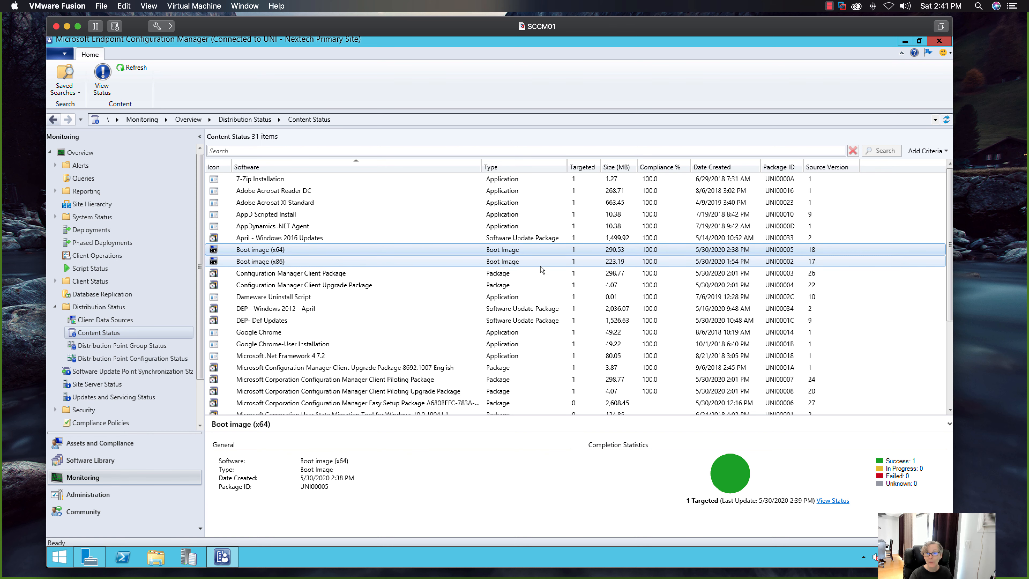
click(531, 264)
click(480, 249)
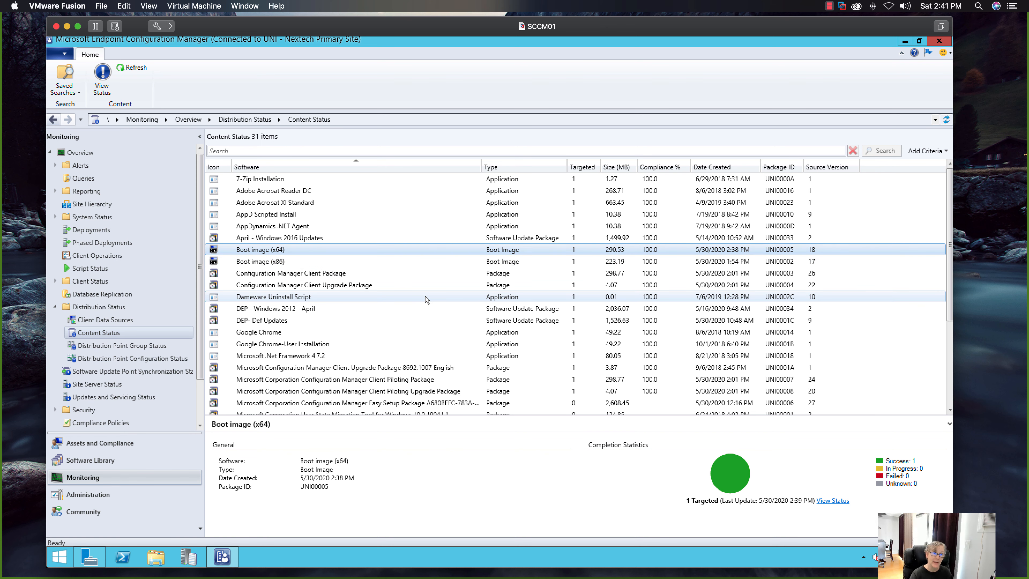